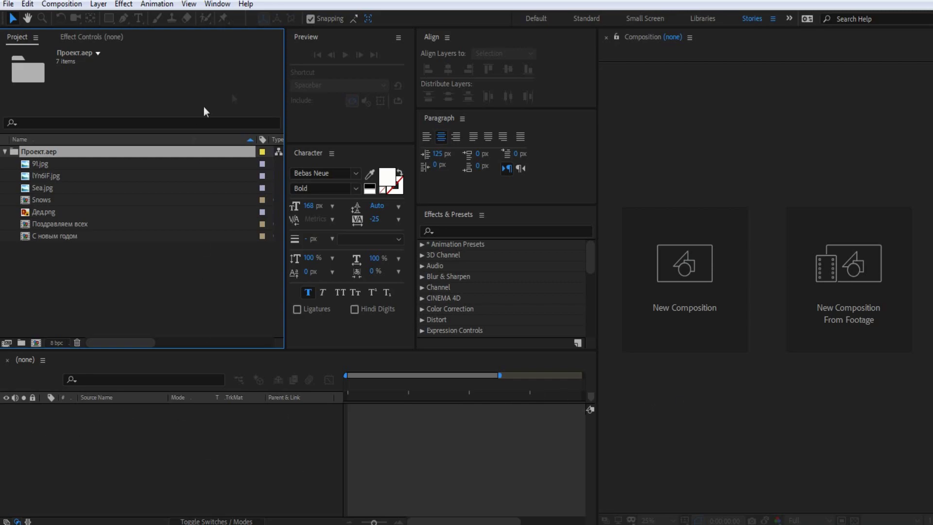
# Drag the Project panel's edge left to give the Character and Preview panels more width.
pyautogui.moveTo(284, 68); pyautogui.dragTo(242, 70)
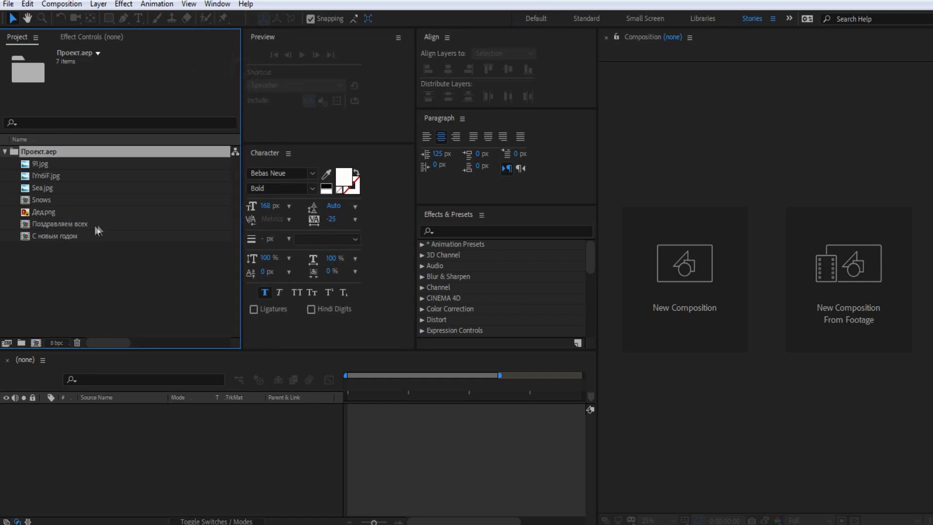
# Create a composition named Stories at 1080×1920, 30 fps, 10 seconds long.
pyautogui.click(679, 270)
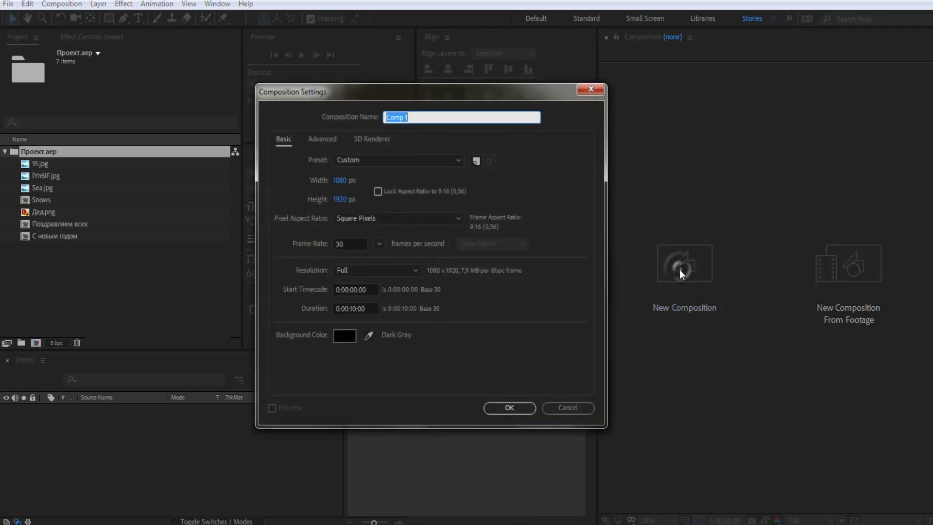
pyautogui.press('BackSpace')
pyautogui.write('Stories')
pyautogui.click(508, 407)
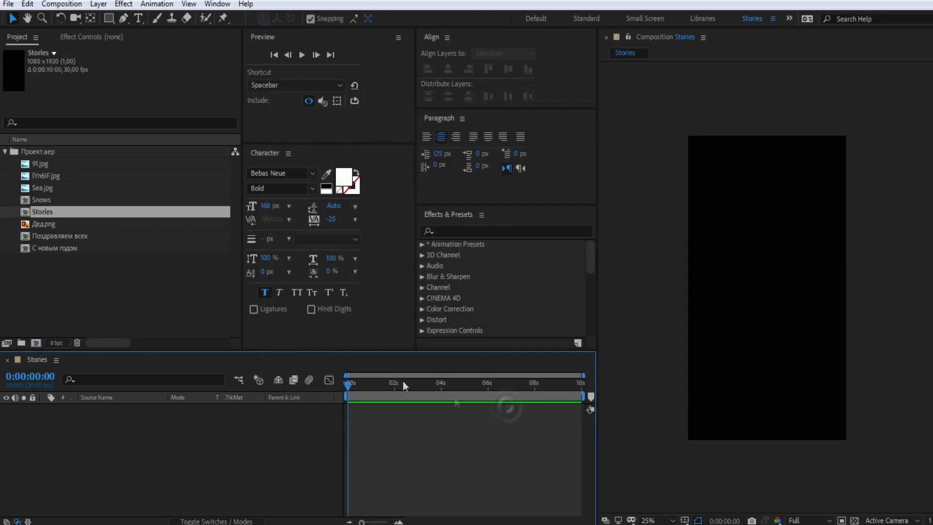
# Start a new solid layer in the timeline and name it BG.
pyautogui.rightClick(117, 436)
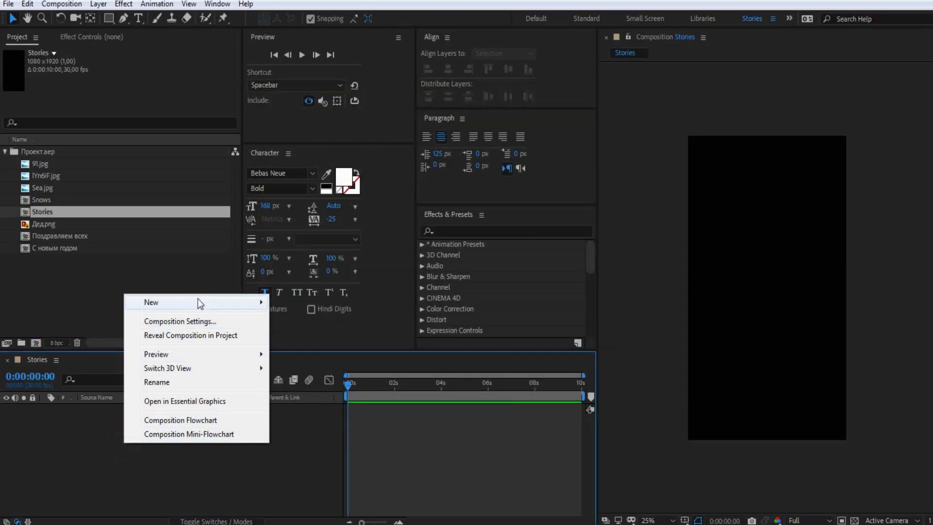
pyautogui.moveTo(257, 303)
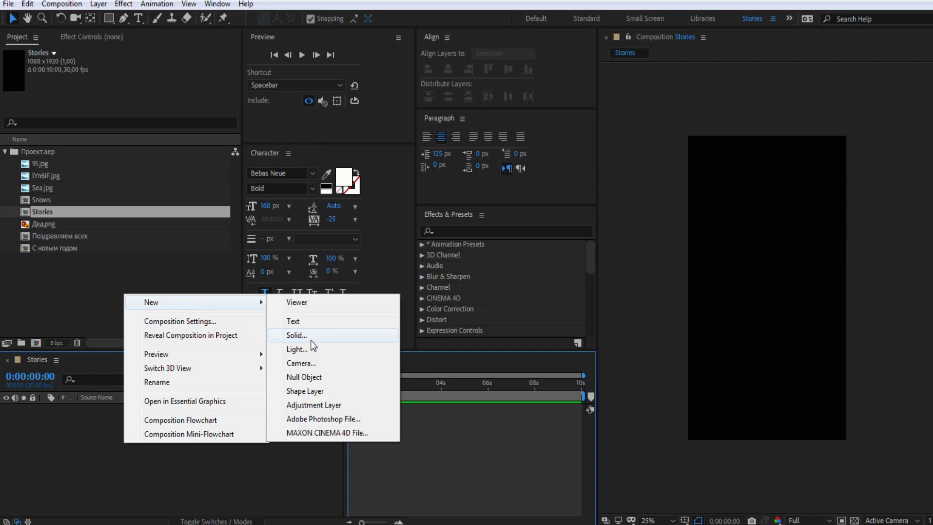
pyautogui.click(311, 339)
pyautogui.press('BackSpace')
pyautogui.write('Bg')
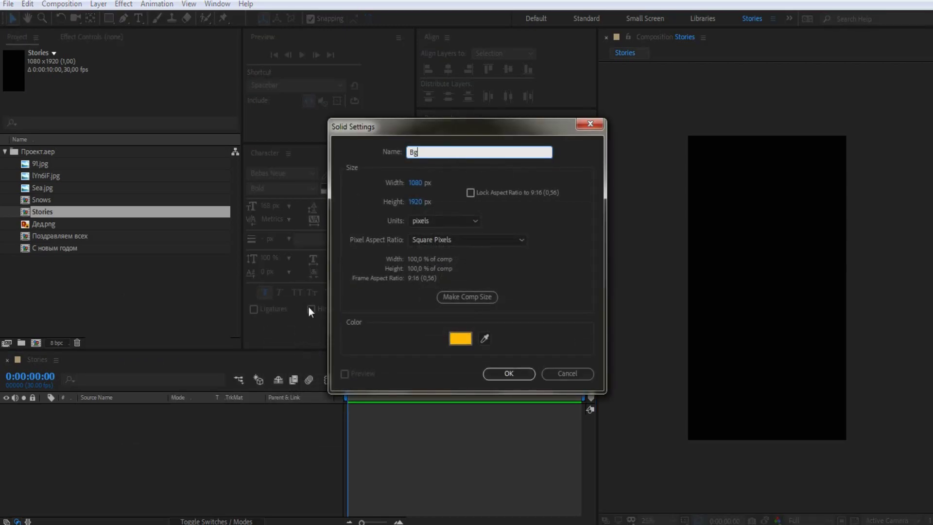
pyautogui.press('BackSpace')
pyautogui.write('G')
# Give the BG solid the purple colour 6B2BD4 and add it to Stories.
pyautogui.click(464, 339)
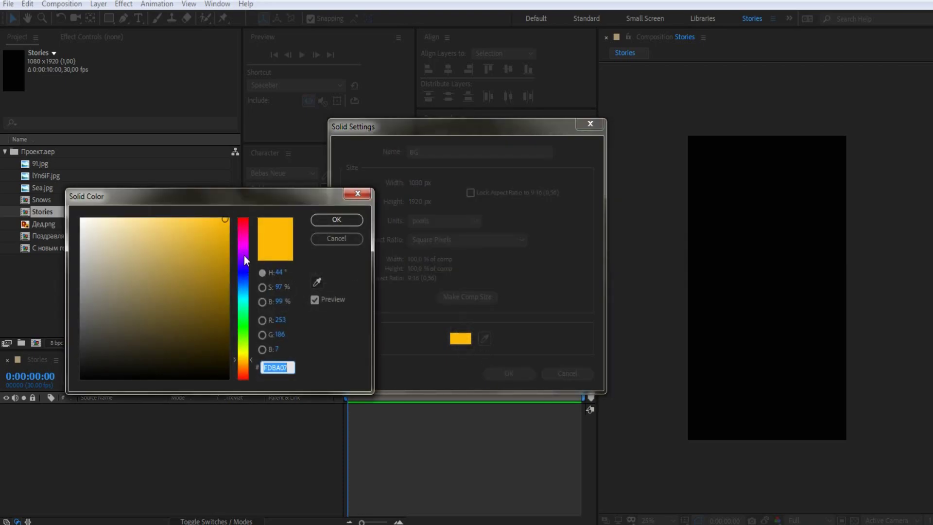
pyautogui.click(243, 255)
pyautogui.click(199, 245)
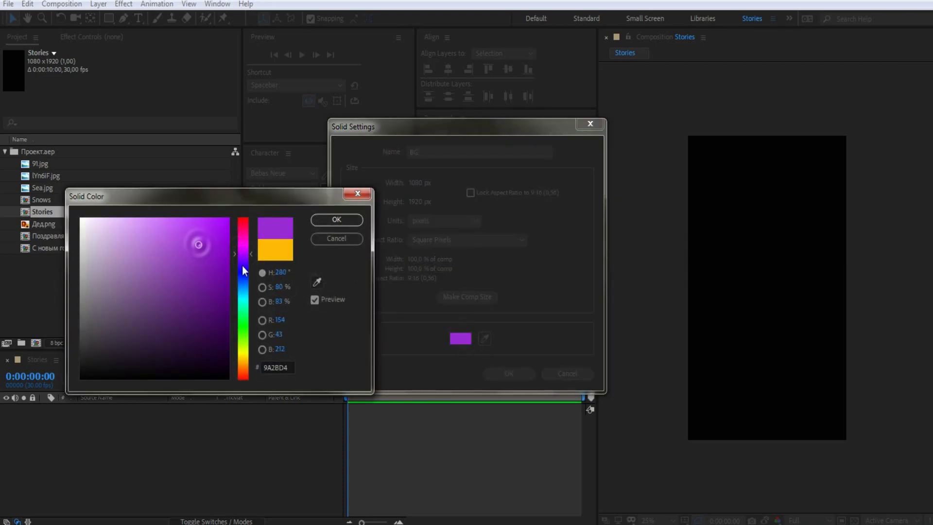
pyautogui.click(241, 258)
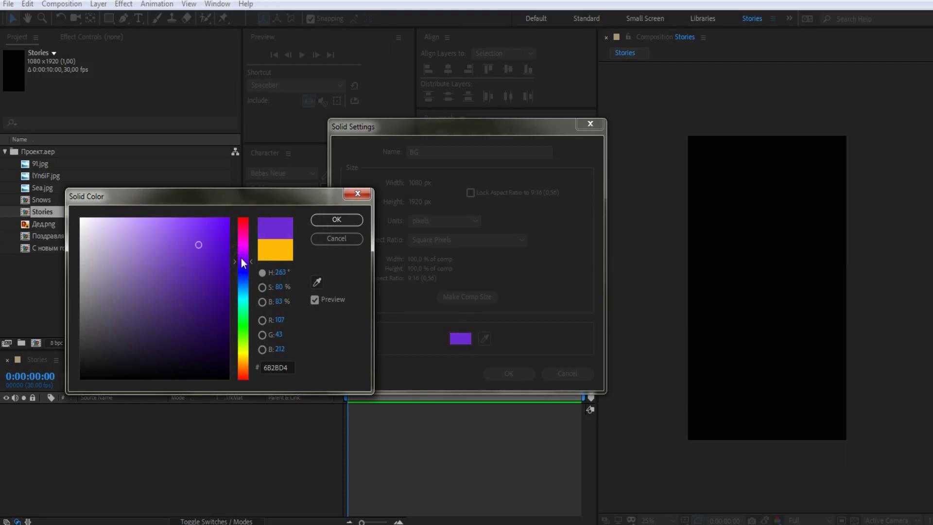
pyautogui.click(336, 219)
pyautogui.click(509, 373)
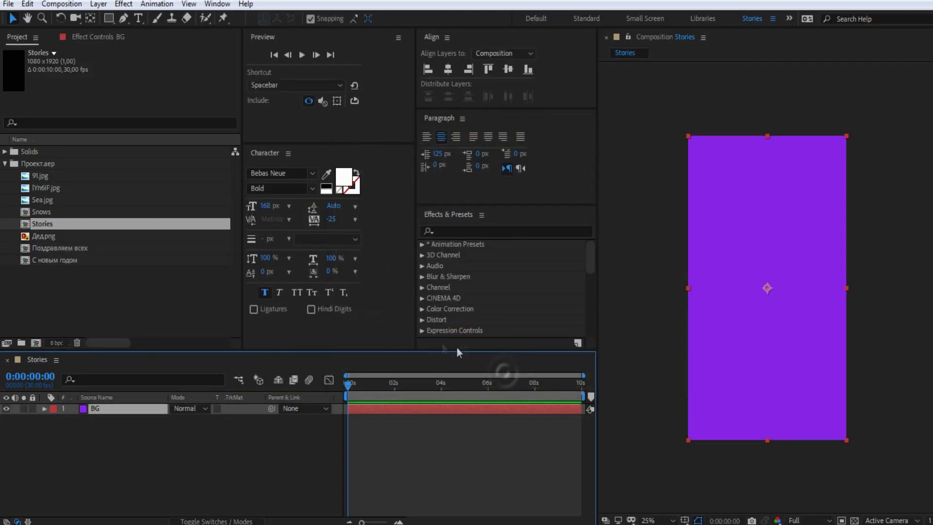
# Create a new composition named Media_01.
pyautogui.hotkey('ctrl', 'k')
pyautogui.press('BackSpace')
pyautogui.write('Me')
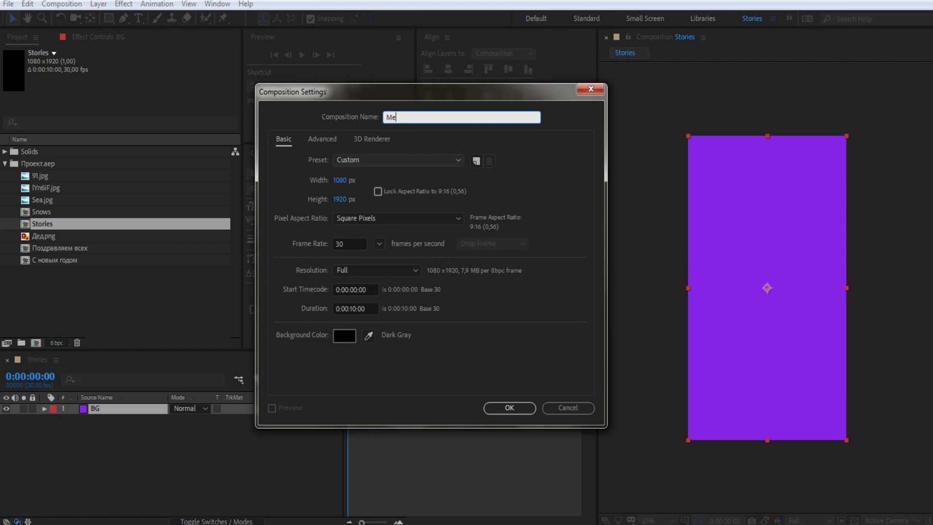
pyautogui.write('dia_')
pyautogui.write('01')
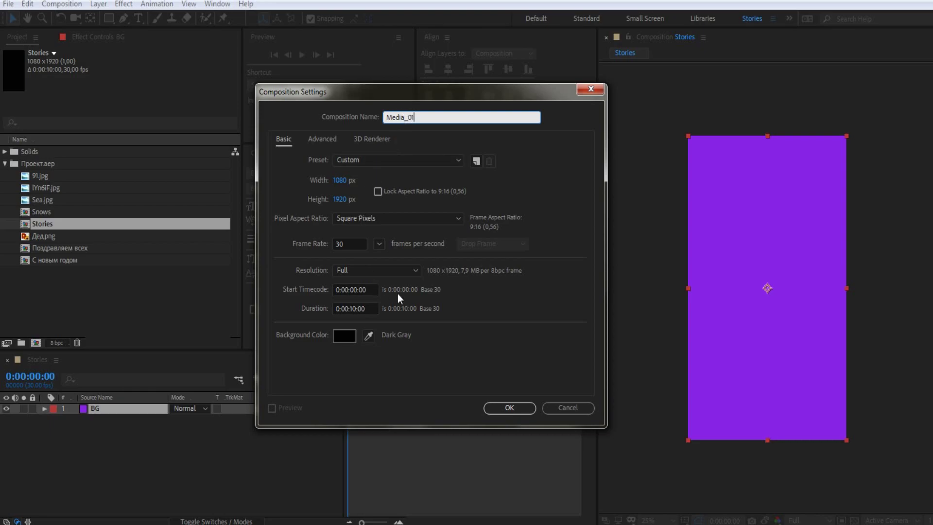
pyautogui.click(502, 410)
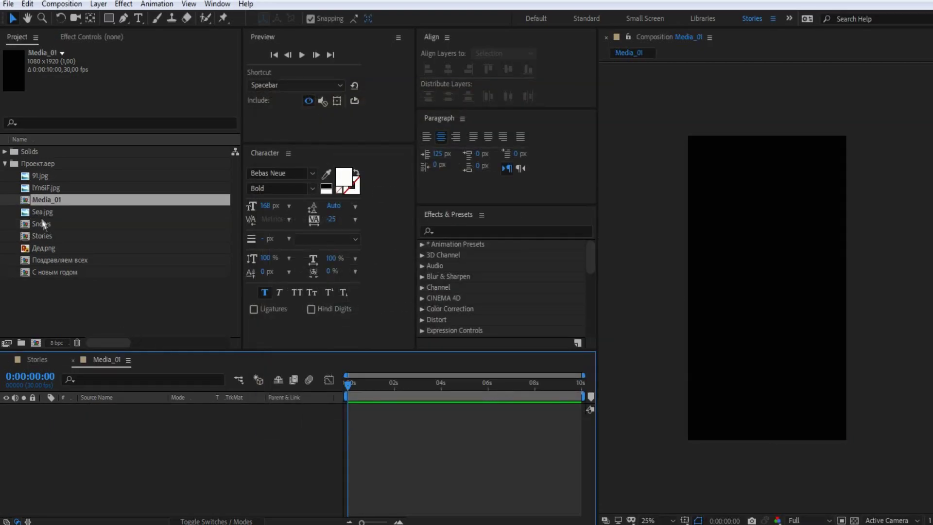
# Add Sea.jpg to Media_01, scale it to slightly overfill the frame, then return to Stories.
pyautogui.click(40, 211)
pyautogui.moveTo(40, 211); pyautogui.dragTo(80, 412)
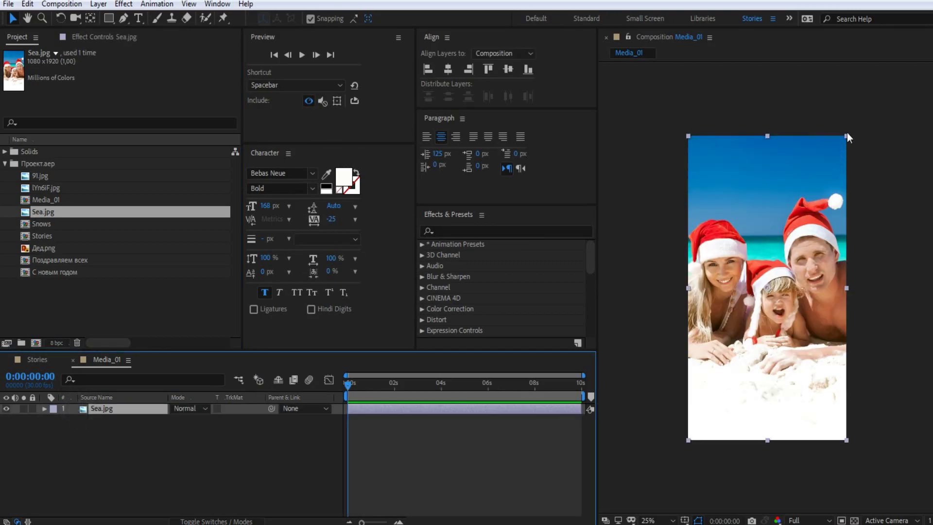
pyautogui.moveTo(847, 136)
pyautogui.mouseDown()
pyautogui.moveTo(831, 157)
pyautogui.moveTo(883, 129)
pyautogui.moveTo(853, 129)
pyautogui.mouseUp()
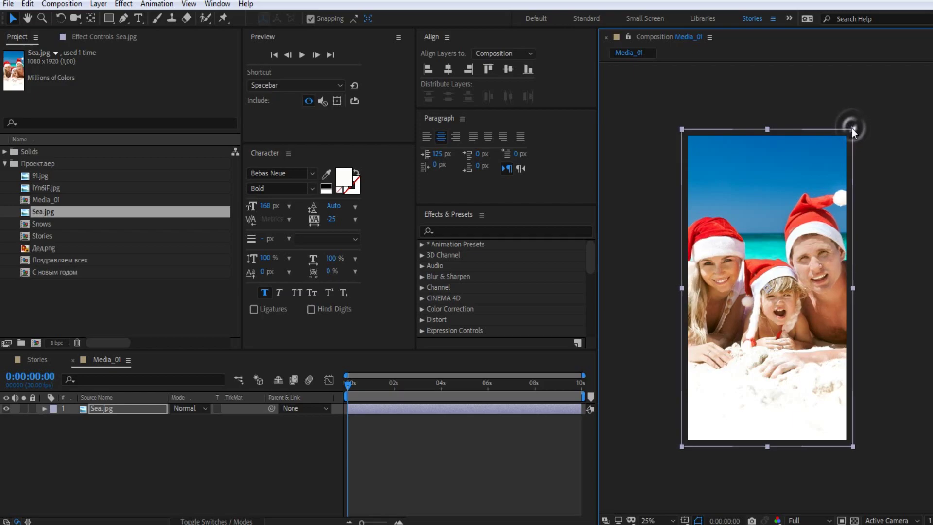
pyautogui.moveTo(853, 129); pyautogui.dragTo(851, 129)
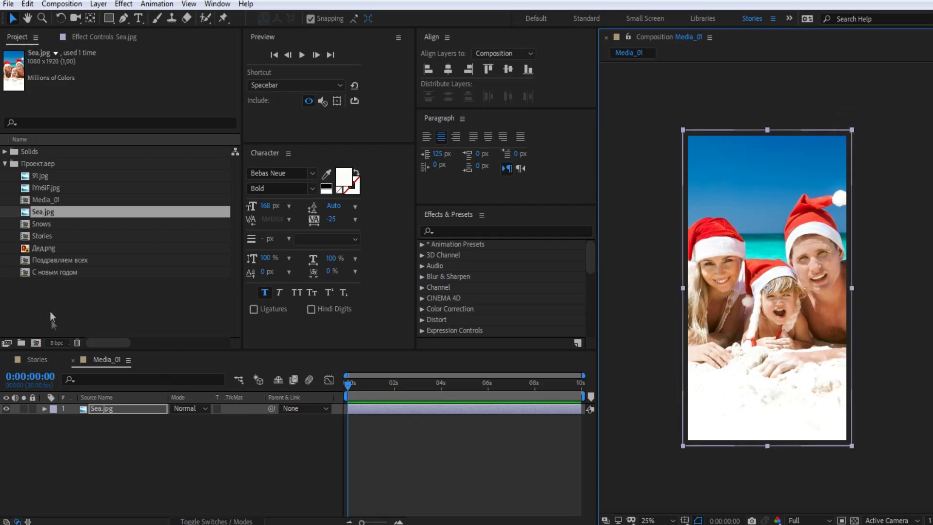
pyautogui.click(30, 363)
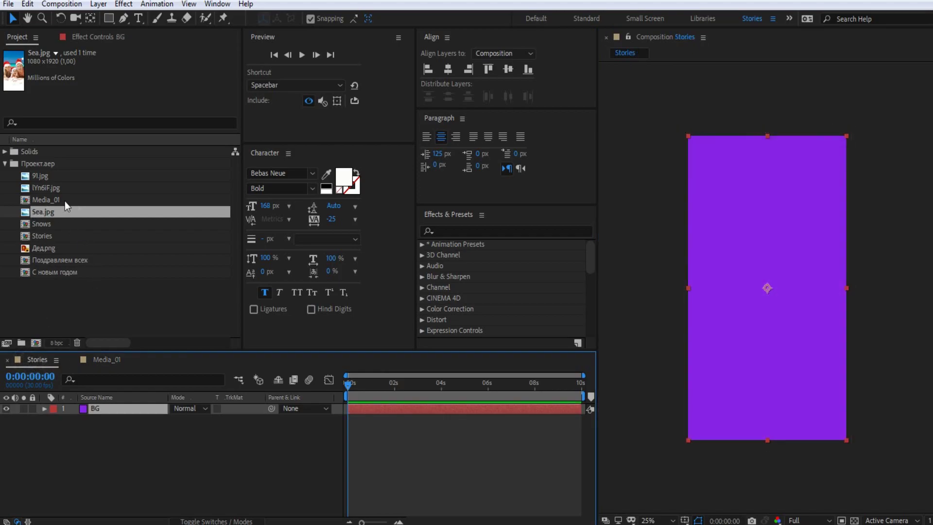
# Place Media_01 into Stories above the BG layer.
pyautogui.moveTo(42, 199); pyautogui.dragTo(85, 443)
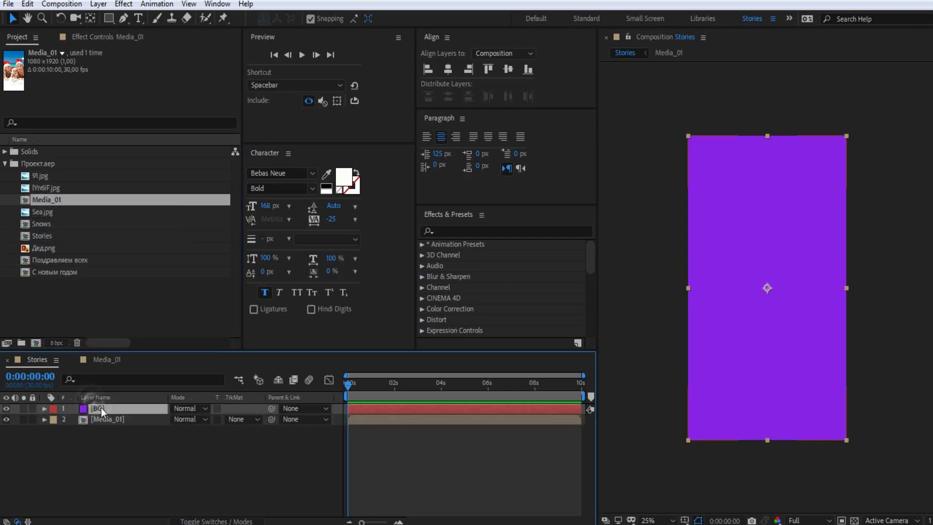
pyautogui.moveTo(100, 407); pyautogui.dragTo(112, 426)
pyautogui.click(120, 441)
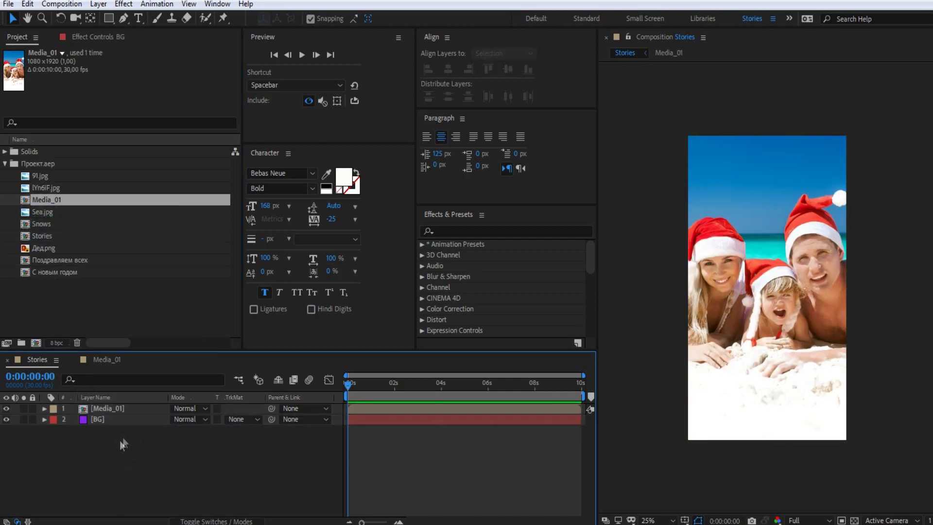
# Draw a white-filled rectangle shape layer covering the whole frame.
pyautogui.click(108, 20)
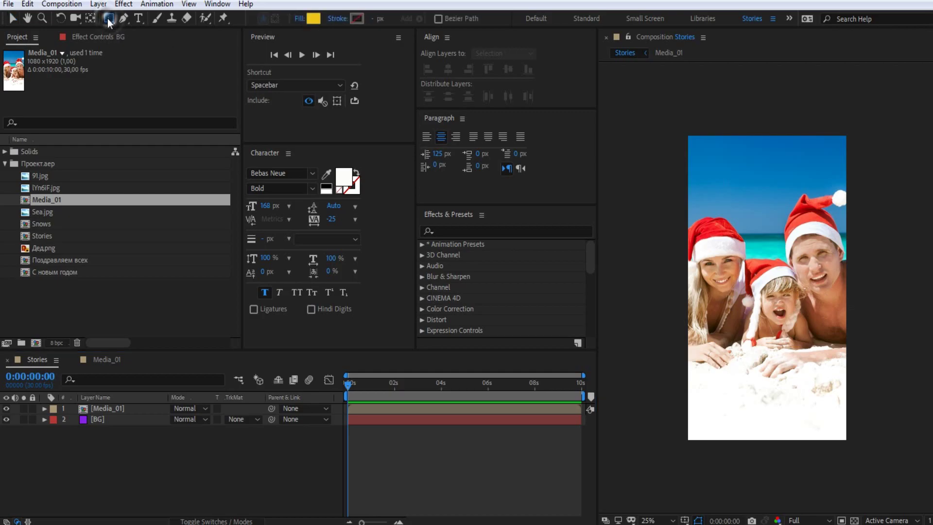
pyautogui.click(313, 20)
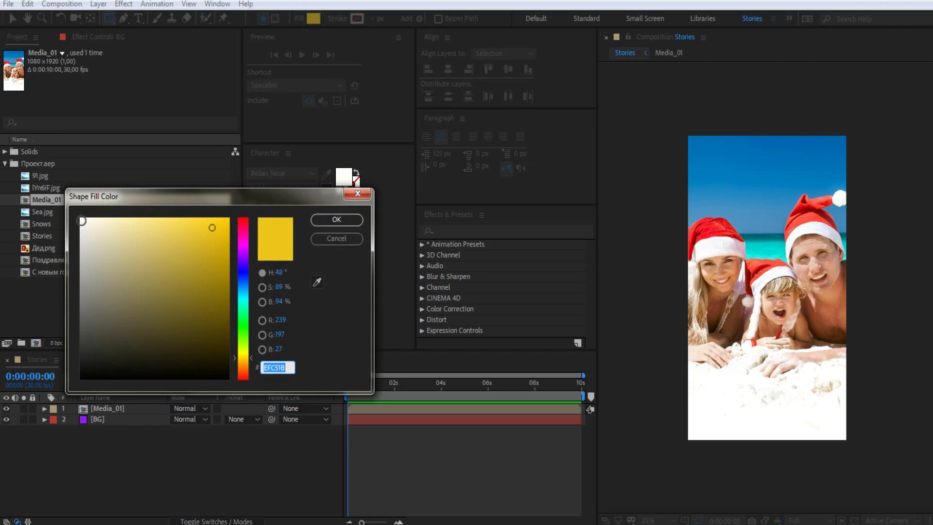
pyautogui.click(81, 221)
pyautogui.click(337, 219)
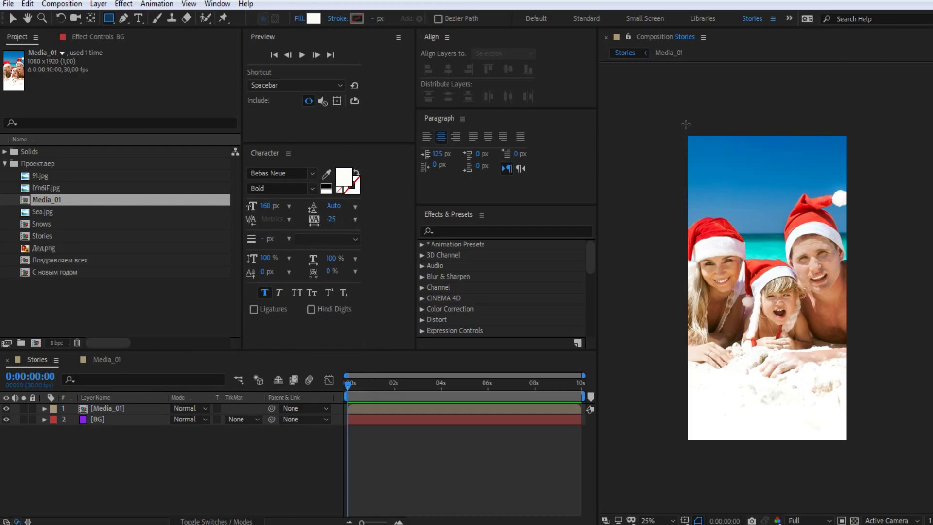
pyautogui.moveTo(685, 126); pyautogui.dragTo(853, 423)
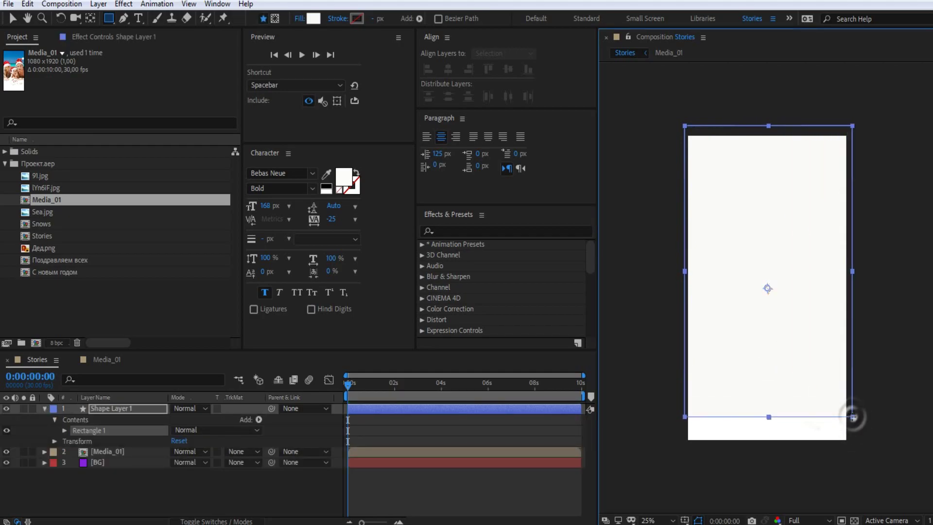
pyautogui.moveTo(853, 422); pyautogui.dragTo(853, 417)
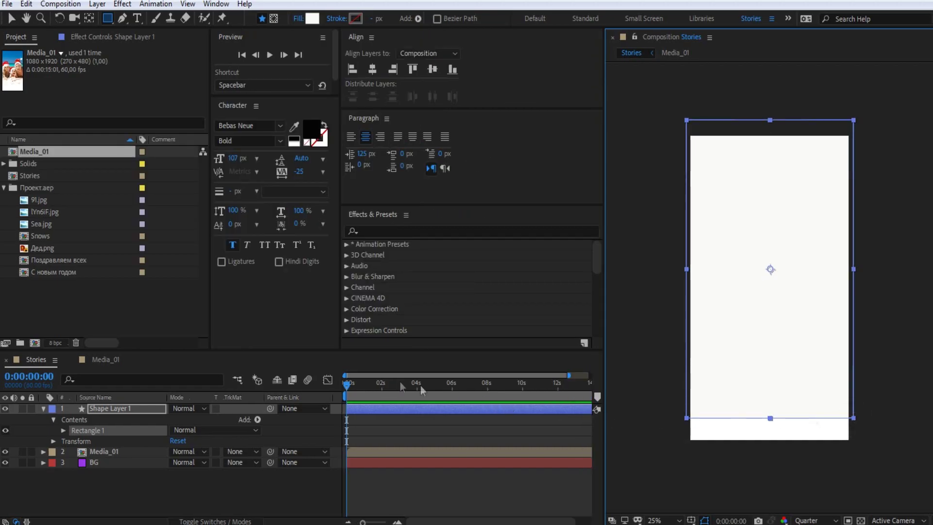
# Keyframe the rectangle's Position so it slides down from 540,-940 over about a second.
pyautogui.moveTo(347, 387); pyautogui.dragTo(381, 388)
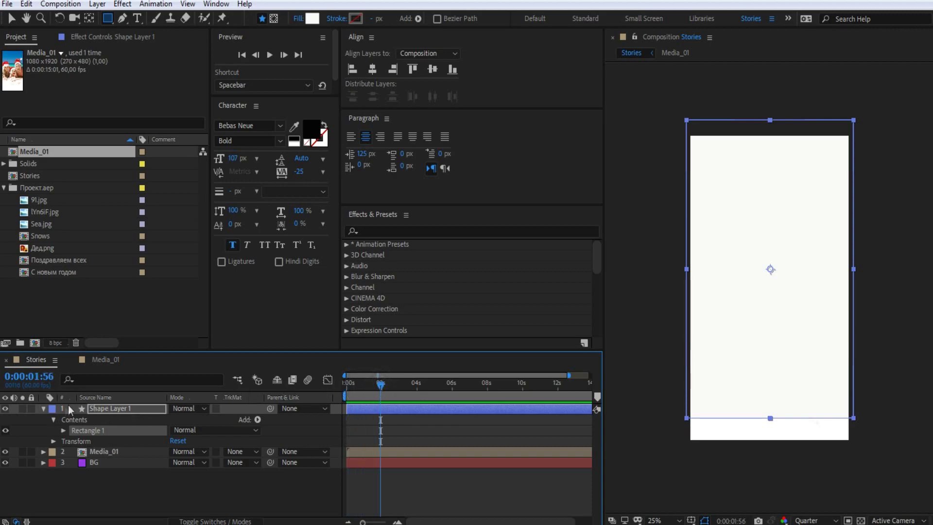
pyautogui.click(43, 409)
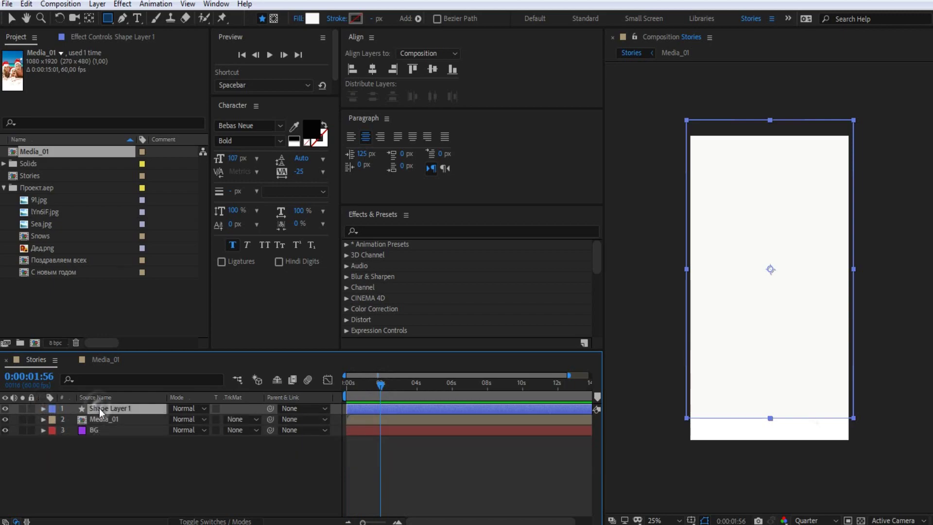
pyautogui.press('p')
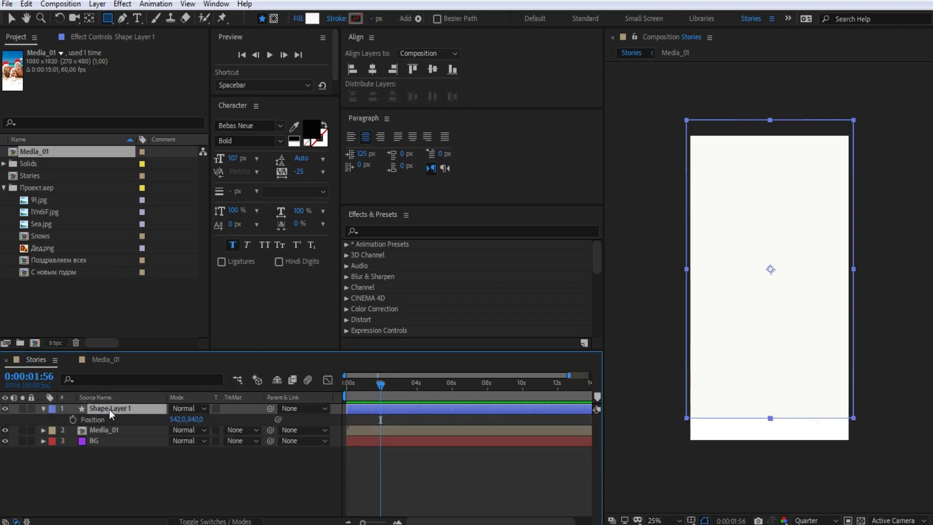
pyautogui.click(73, 419)
pyautogui.press('v')
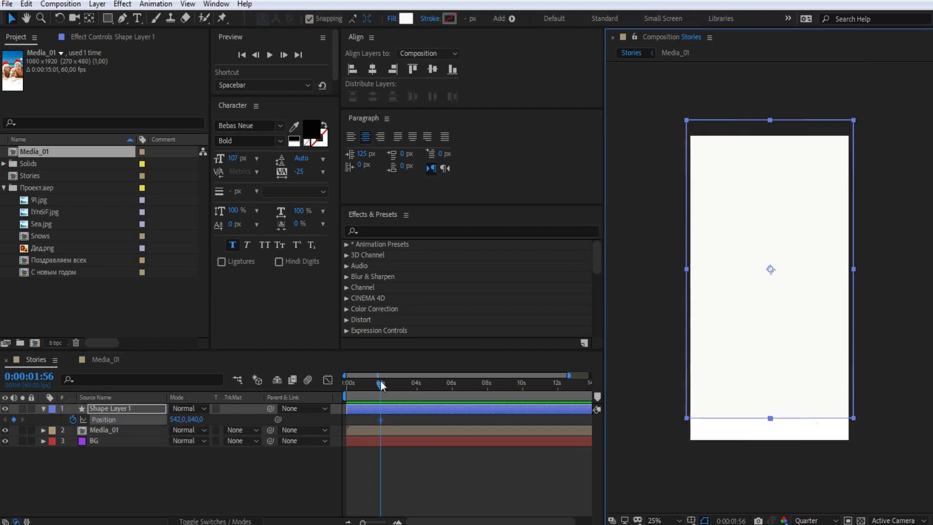
pyautogui.press('Home')
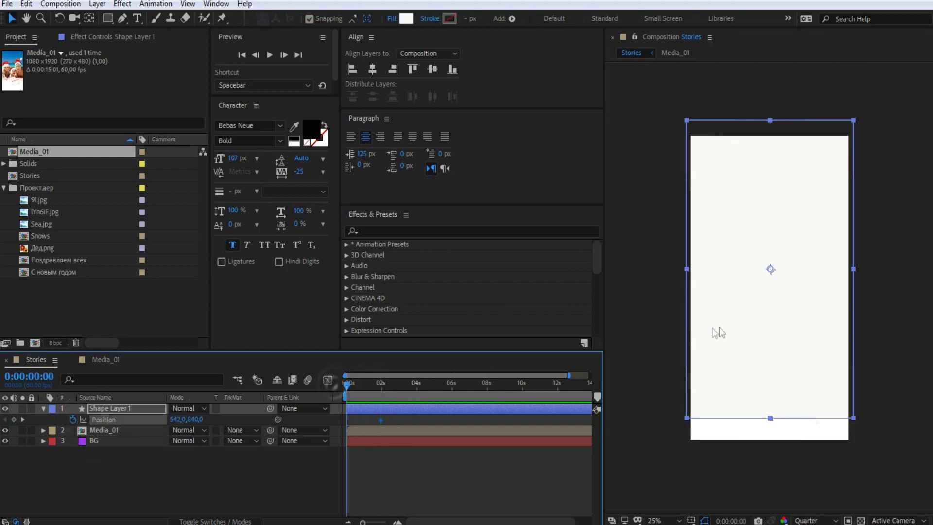
pyautogui.moveTo(765, 361); pyautogui.dragTo(753, 69)
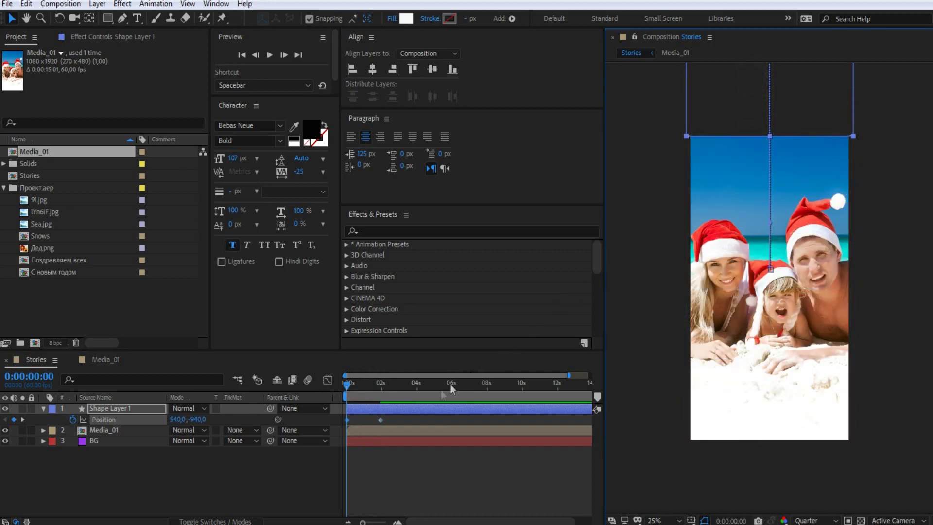
# Preview the slide, select both Position keyframes, and show their speed graph.
pyautogui.press('space')
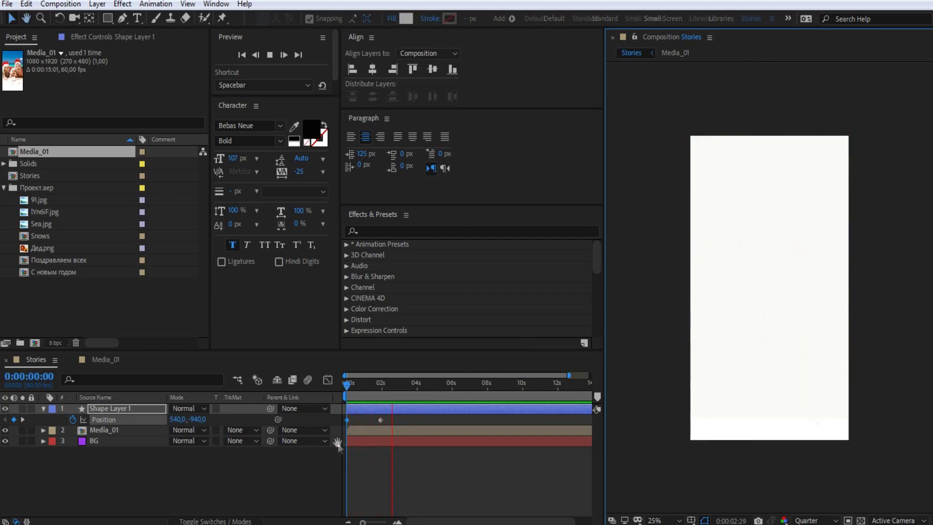
pyautogui.press('space')
pyautogui.click(346, 383)
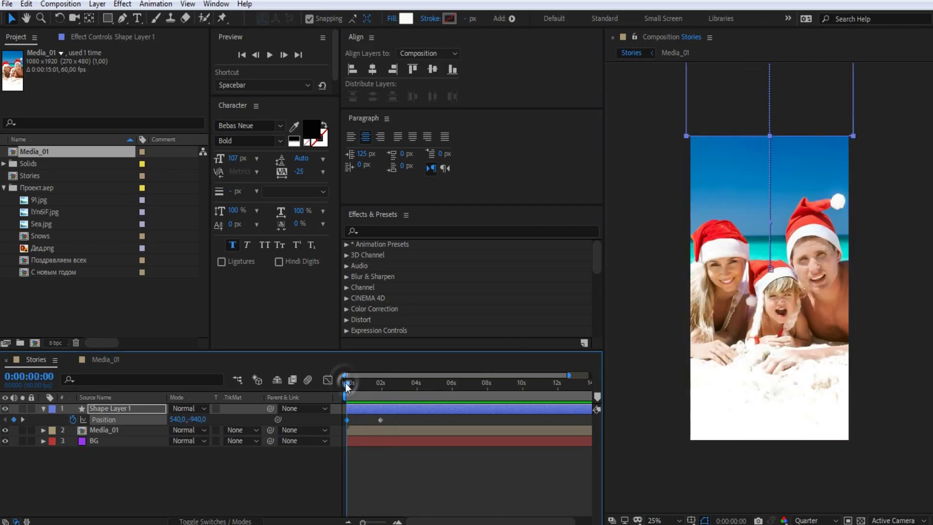
pyautogui.moveTo(343, 416); pyautogui.dragTo(390, 428)
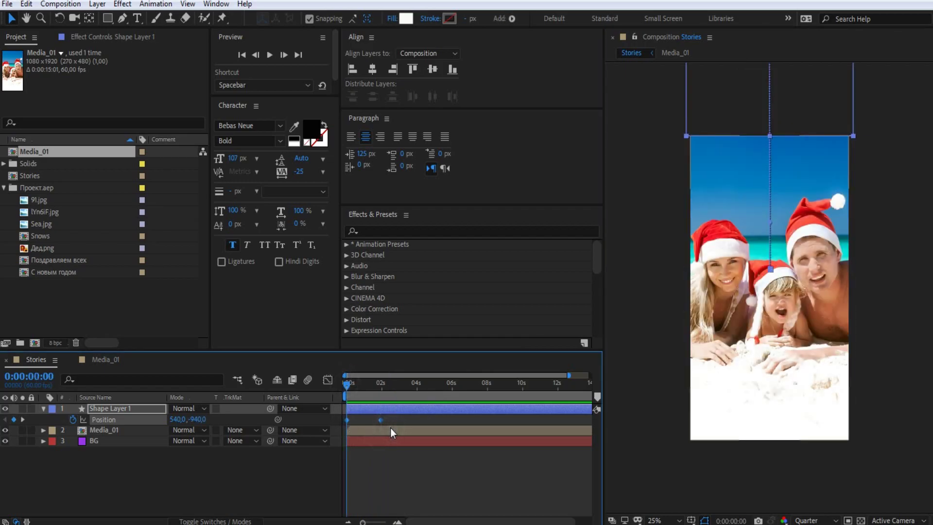
pyautogui.click(327, 380)
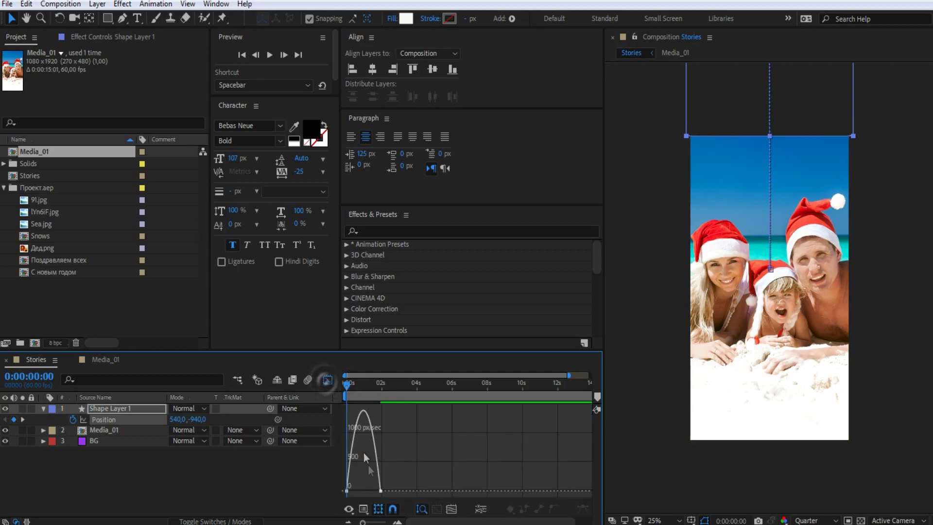
# Drag the keyframes' influence handle so the speed curve peaks sharply at the start.
pyautogui.click(373, 490)
pyautogui.moveTo(374, 492); pyautogui.dragTo(351, 492)
pyautogui.click(327, 379)
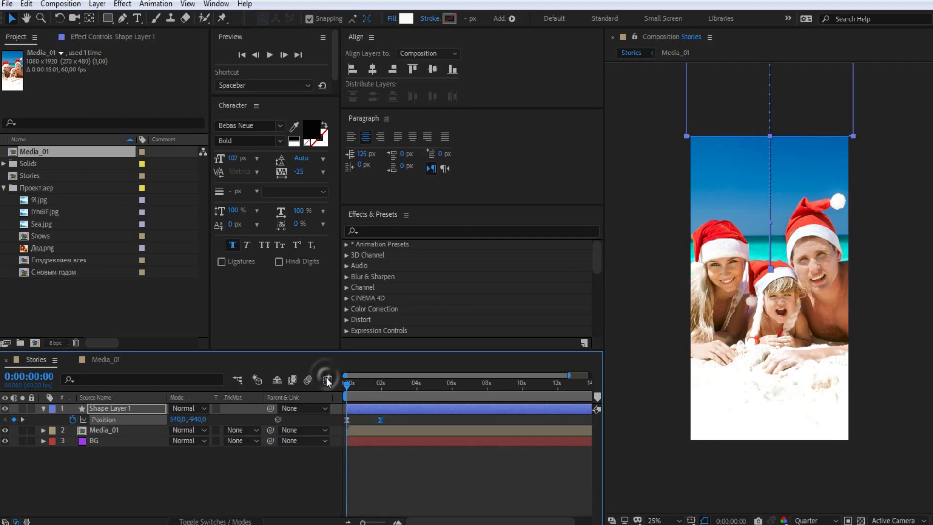
# Preview the eased slide from the first frame and select Shape Layer 1.
pyautogui.click(44, 409)
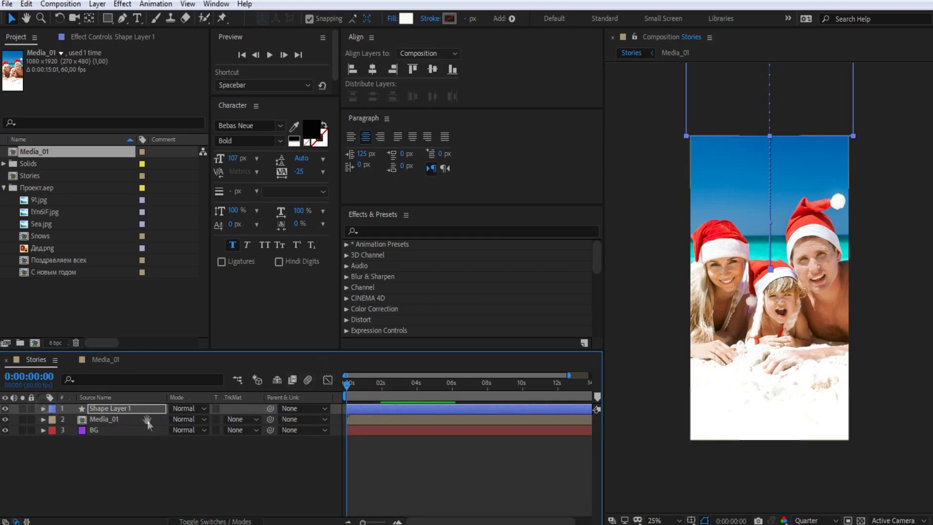
pyautogui.press('space')
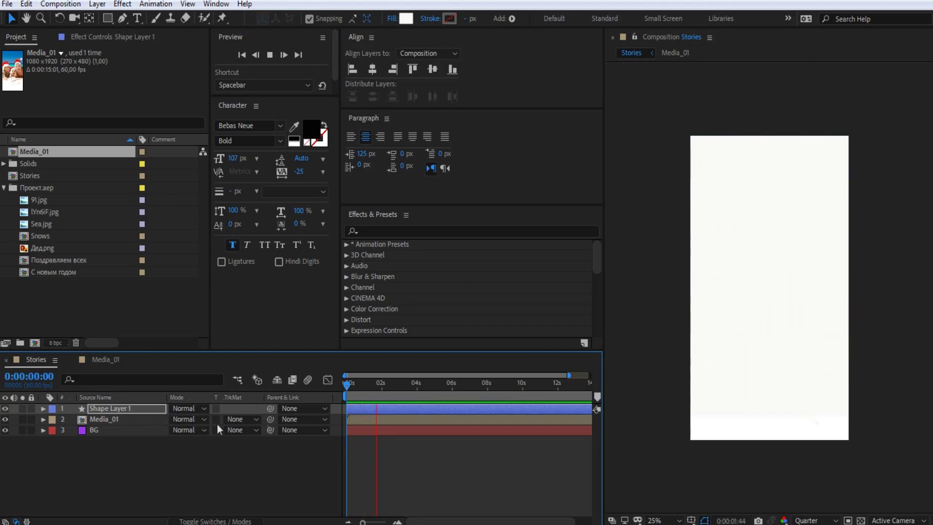
pyautogui.press('space')
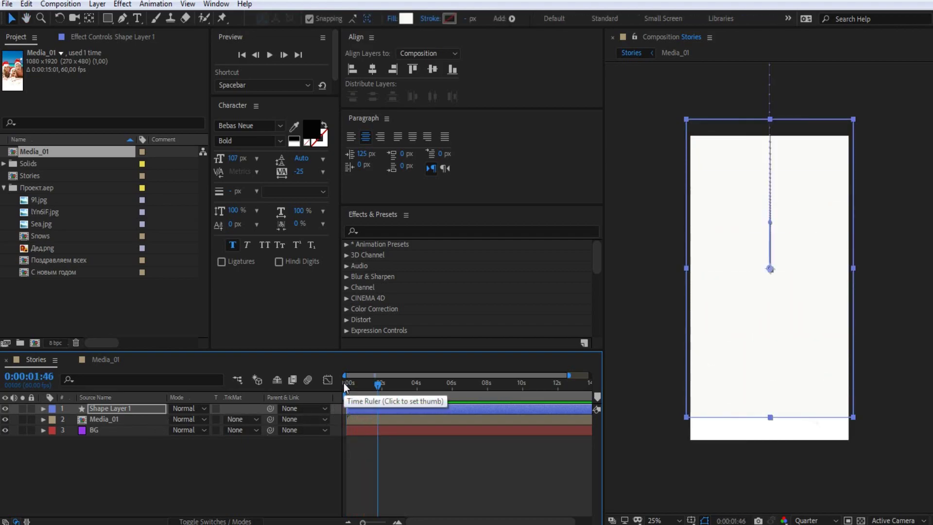
pyautogui.click(343, 383)
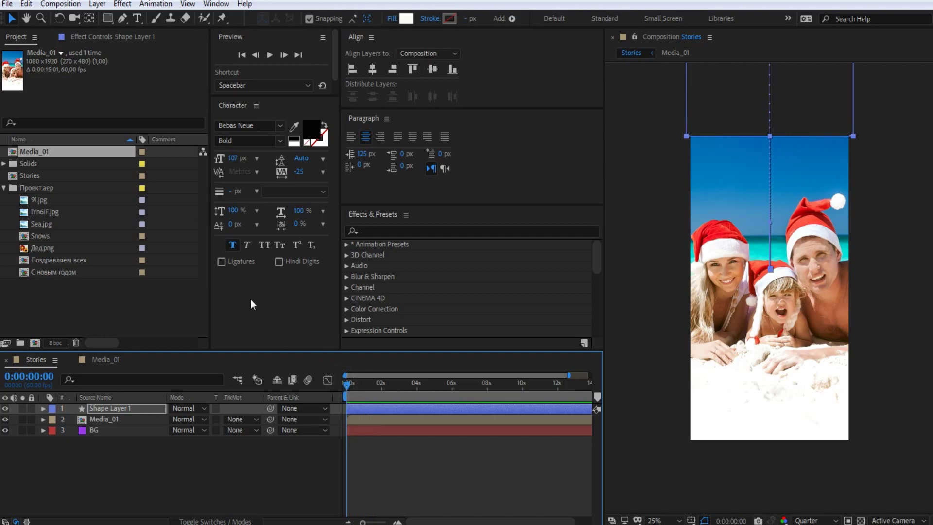
pyautogui.click(115, 410)
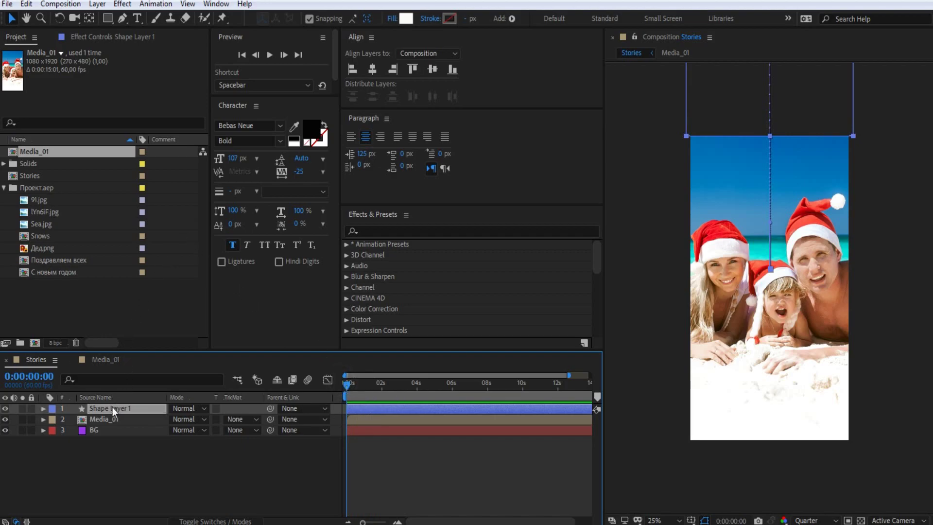
pyautogui.click(123, 6)
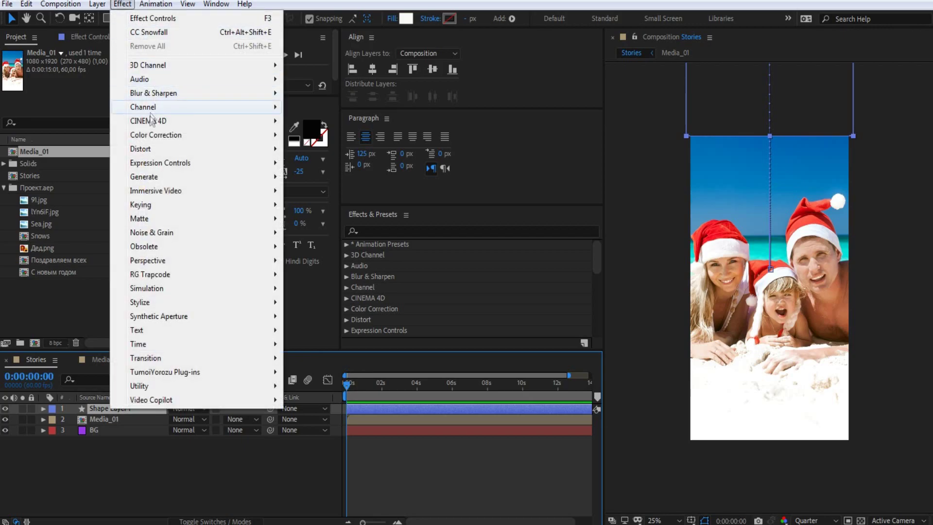
# Apply Turbulent Displace to Shape Layer 1 with Displacement set to Twist, Amount 180.
pyautogui.moveTo(156, 149)
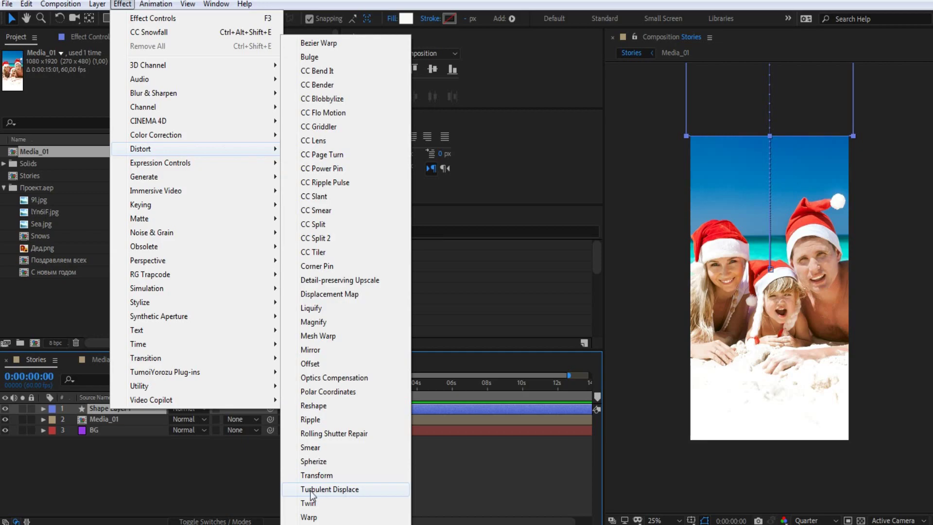
pyautogui.click(342, 491)
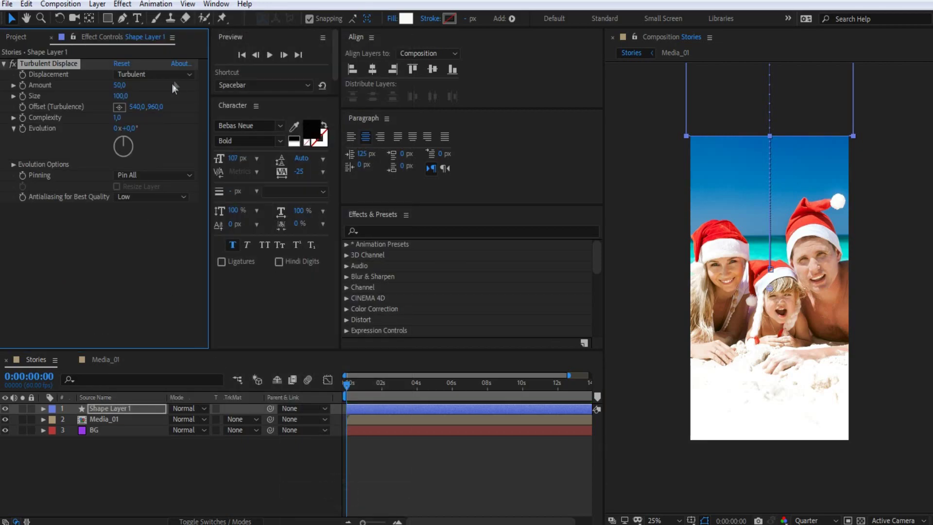
pyautogui.click(190, 74)
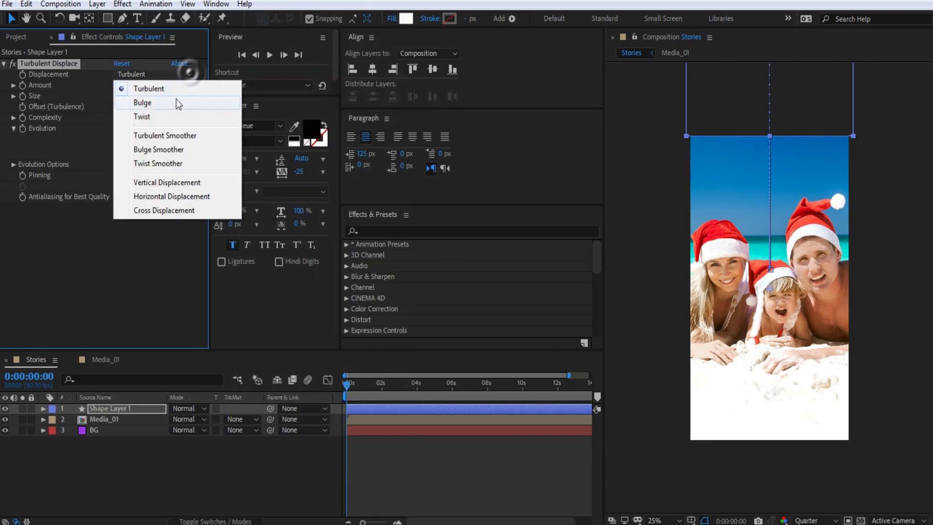
pyautogui.click(141, 117)
pyautogui.moveTo(119, 85); pyautogui.dragTo(189, 78)
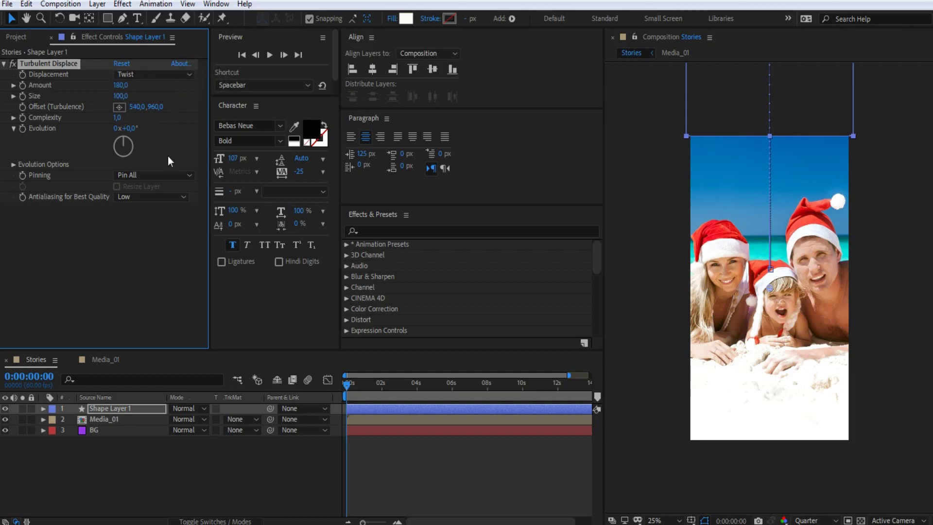
# Drive the Turbulent Displace Evolution with the expression time*200.
pyautogui.keyDown('alt'); pyautogui.click(22, 129); pyautogui.keyUp('alt')
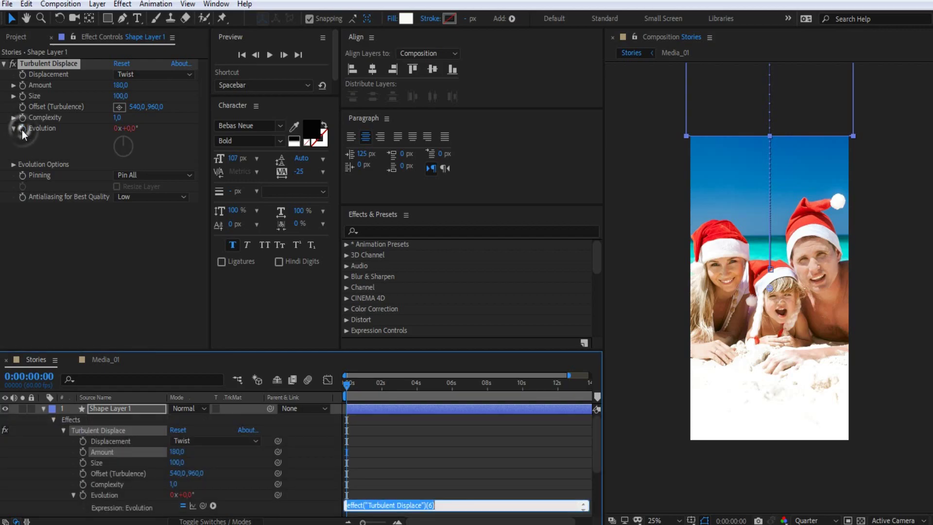
pyautogui.press('BackSpace')
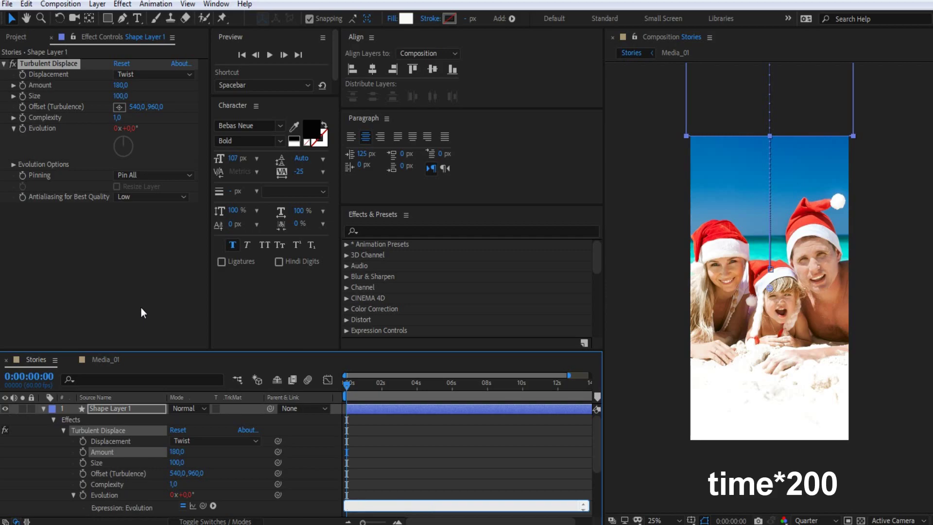
pyautogui.write('time*200')
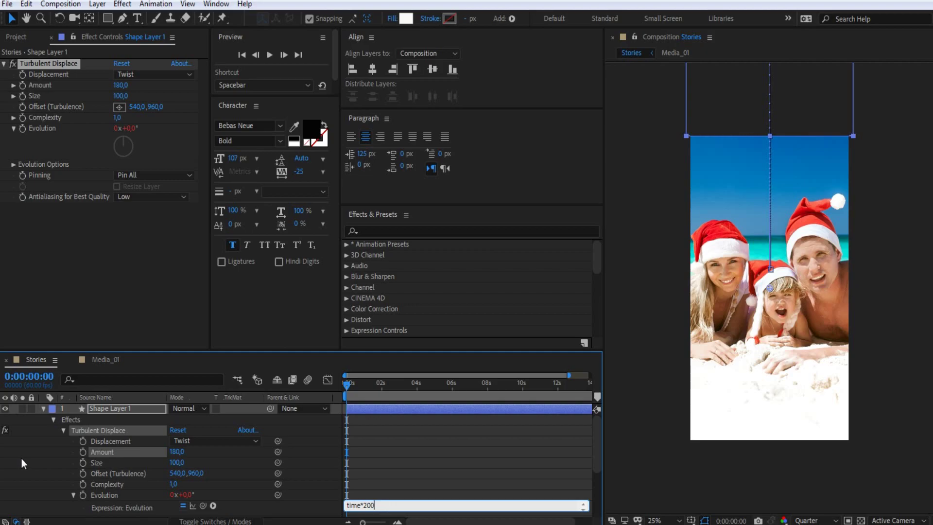
pyautogui.click(22, 459)
pyautogui.click(44, 408)
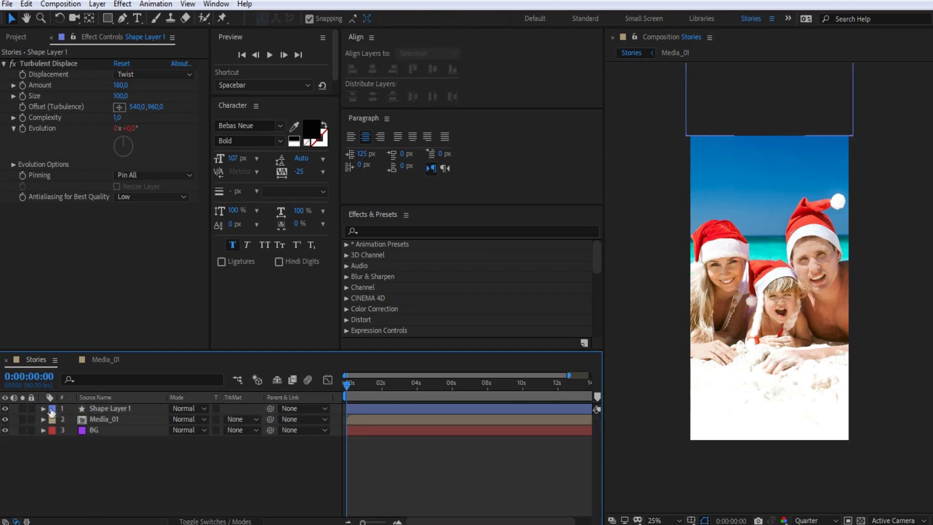
pyautogui.press('space')
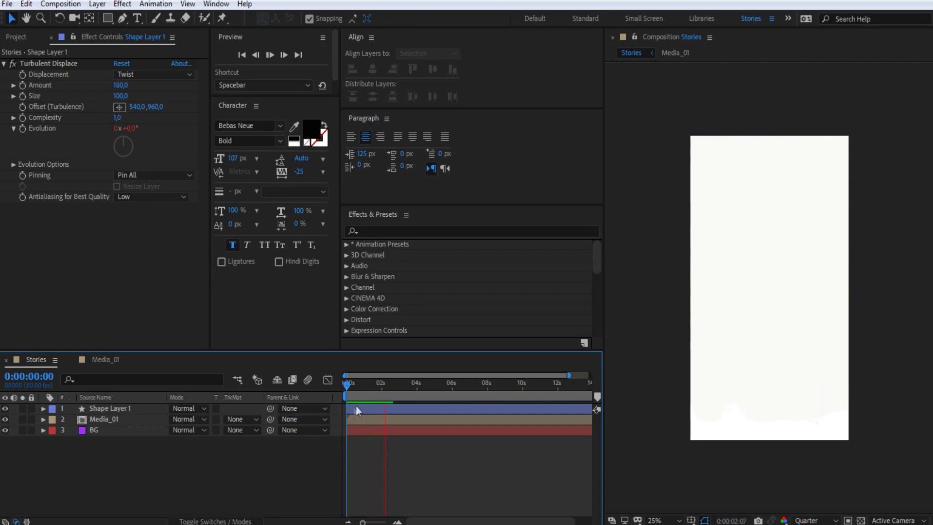
pyautogui.moveTo(346, 387); pyautogui.dragTo(344, 387)
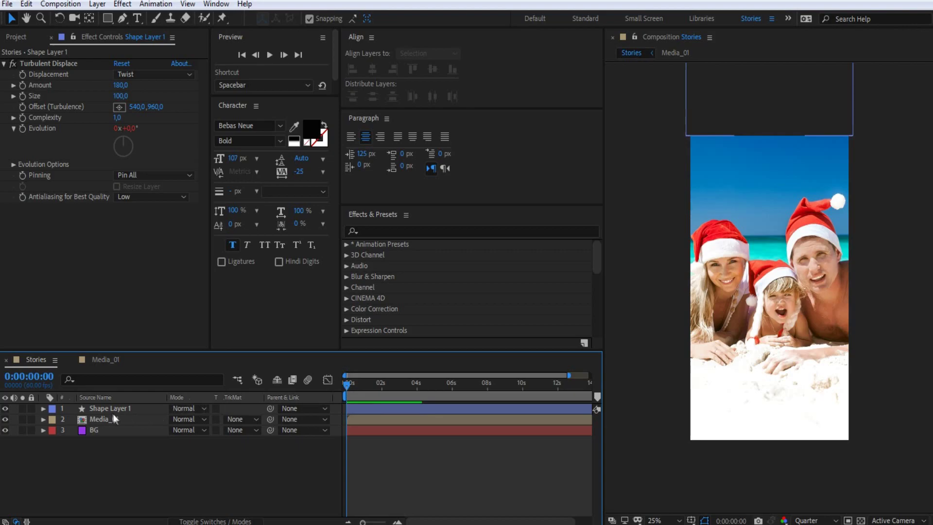
# Set Media_01's Track Matte to Alpha Matte 'Shape Layer 1' and scrub ahead to check the reveal.
pyautogui.click(101, 421)
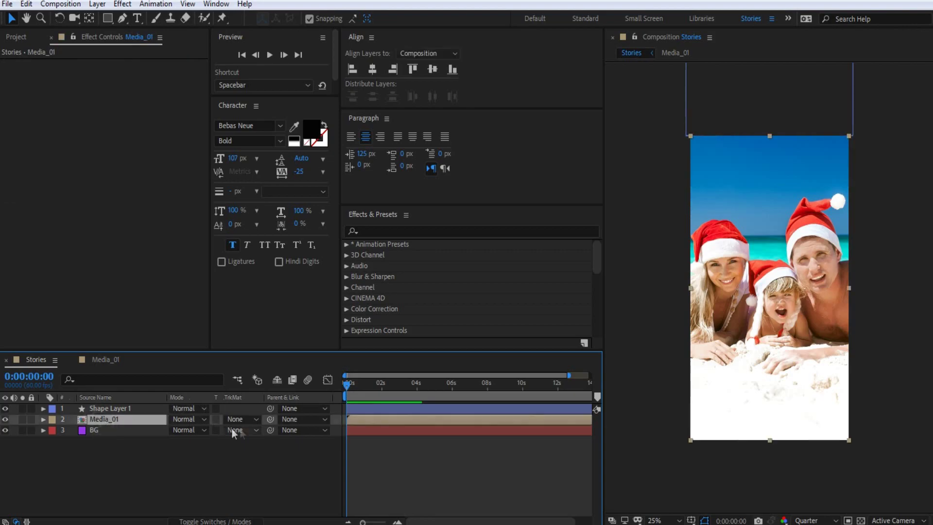
pyautogui.click(256, 419)
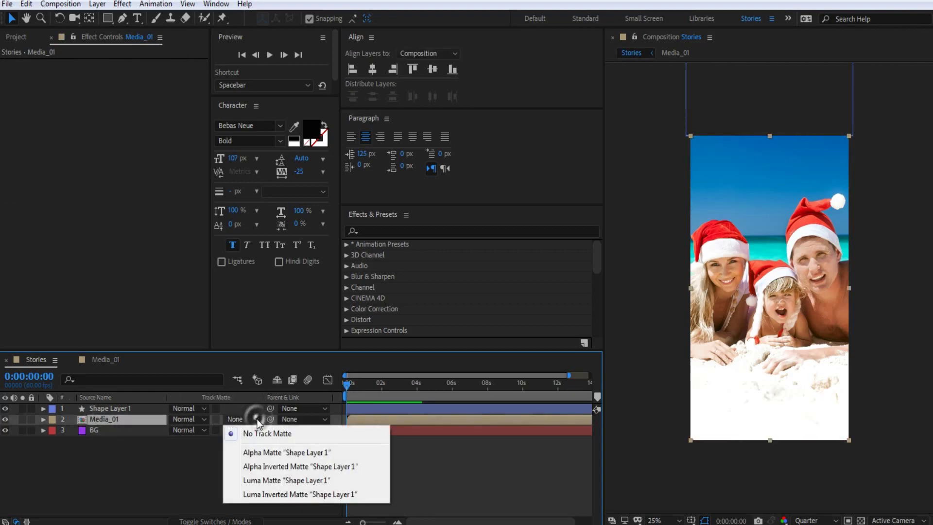
pyautogui.click(258, 453)
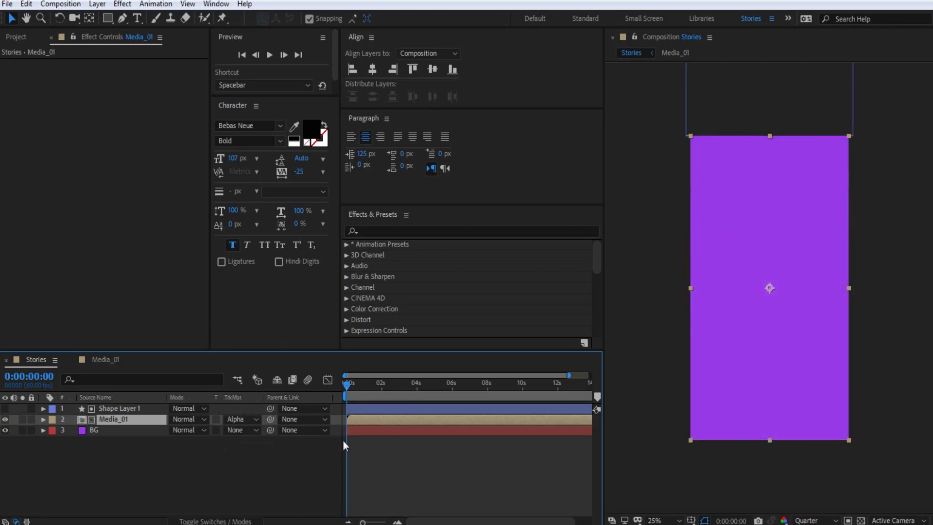
pyautogui.moveTo(346, 385)
pyautogui.mouseDown()
pyautogui.moveTo(401, 389)
pyautogui.moveTo(340, 393)
pyautogui.mouseUp()
# Add a 1080×1920 red solid named BG1, colour FE0F03, below Media_01.
pyautogui.rightClick(108, 467)
pyautogui.moveTo(147, 325)
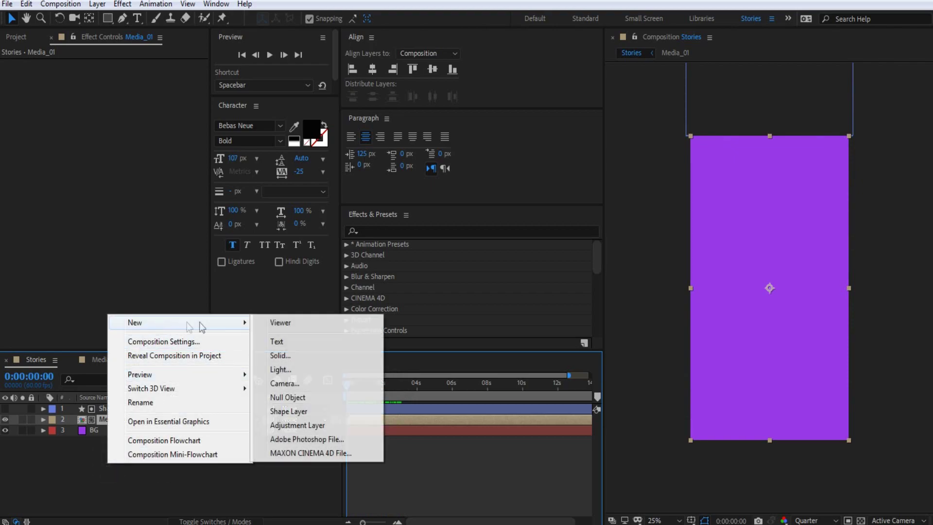
pyautogui.click(279, 355)
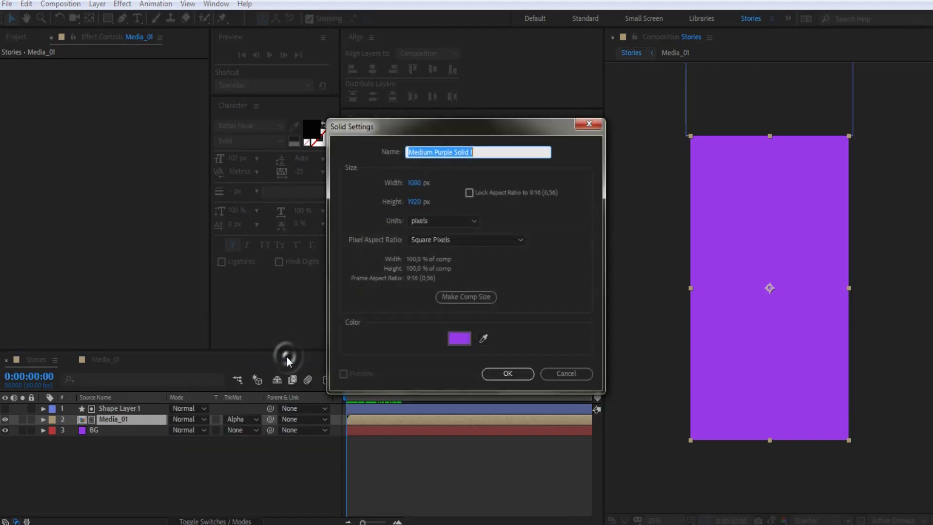
pyautogui.press('BackSpace')
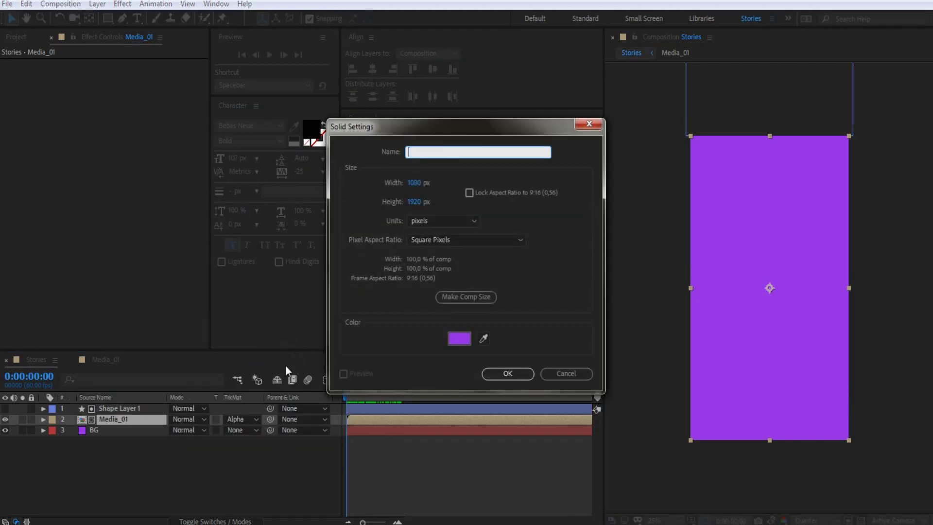
pyautogui.write('BG1')
pyautogui.click(459, 339)
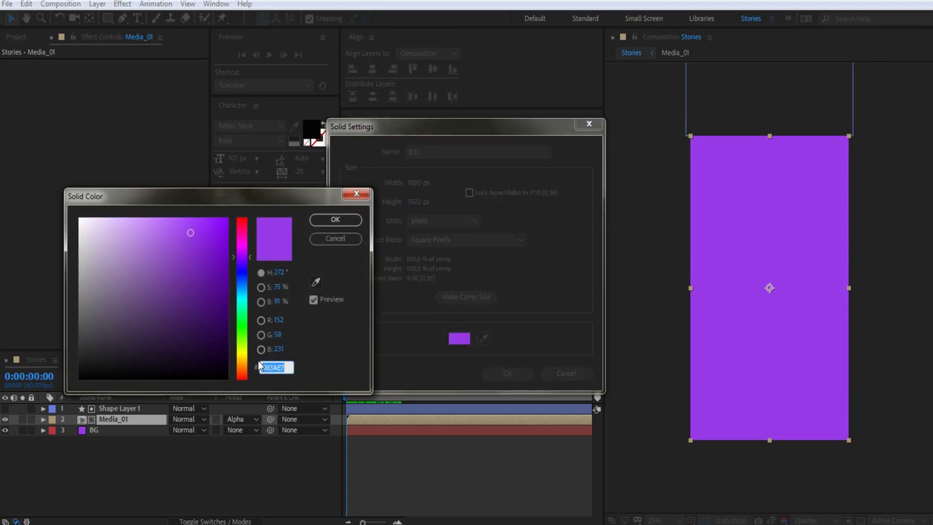
pyautogui.click(240, 378)
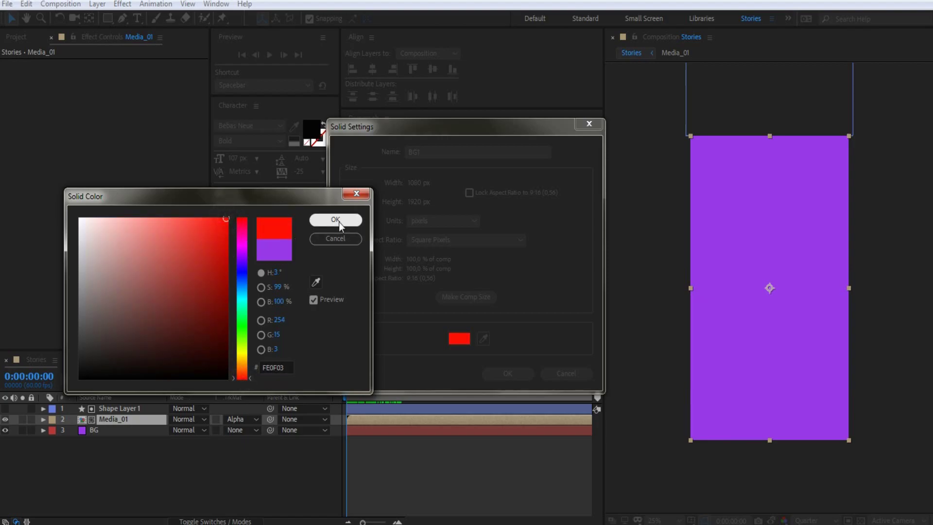
pyautogui.click(339, 222)
pyautogui.click(503, 374)
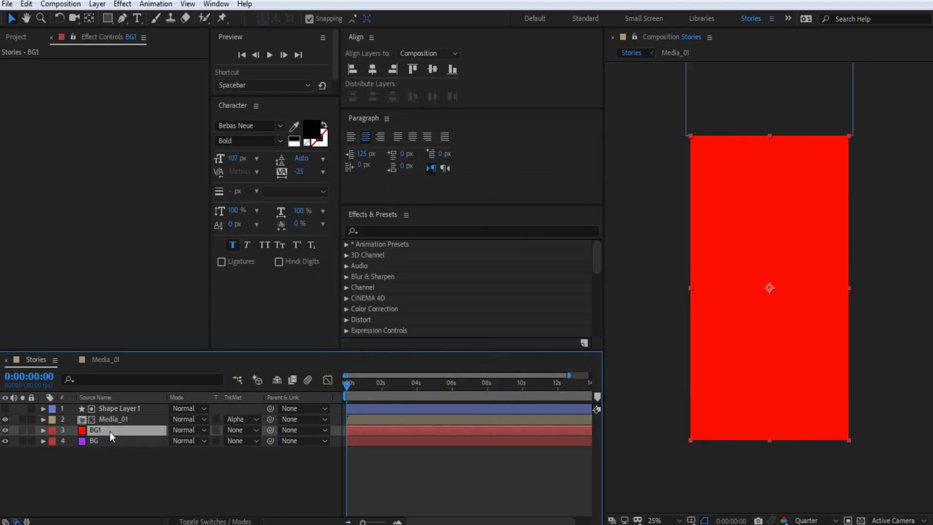
# Hide Media_01 and raise the red BG1 solid so a purple strip shows below.
pyautogui.moveTo(345, 385); pyautogui.dragTo(380, 383)
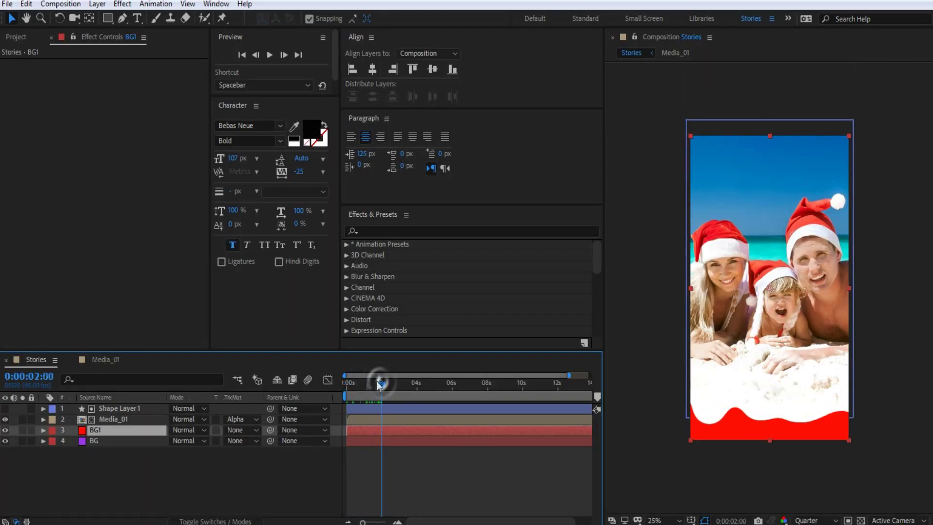
pyautogui.click(5, 420)
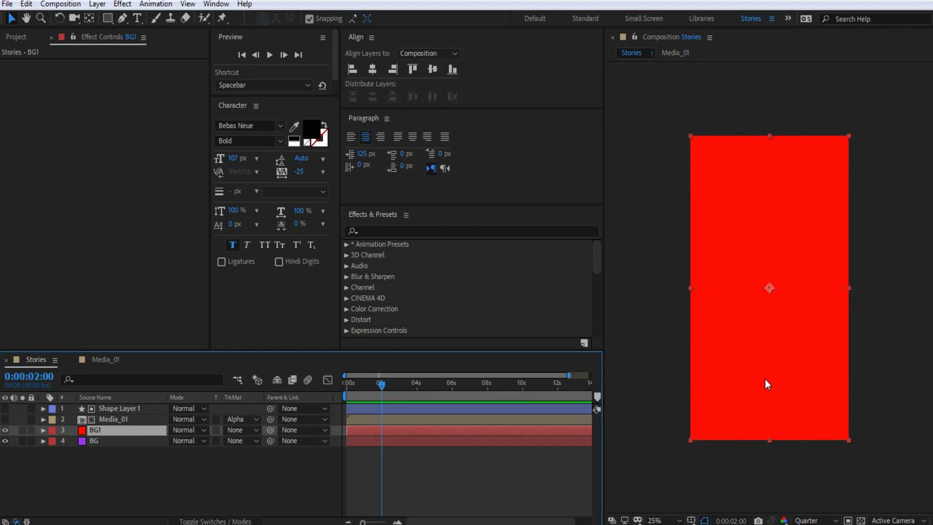
pyautogui.moveTo(763, 382); pyautogui.dragTo(764, 360)
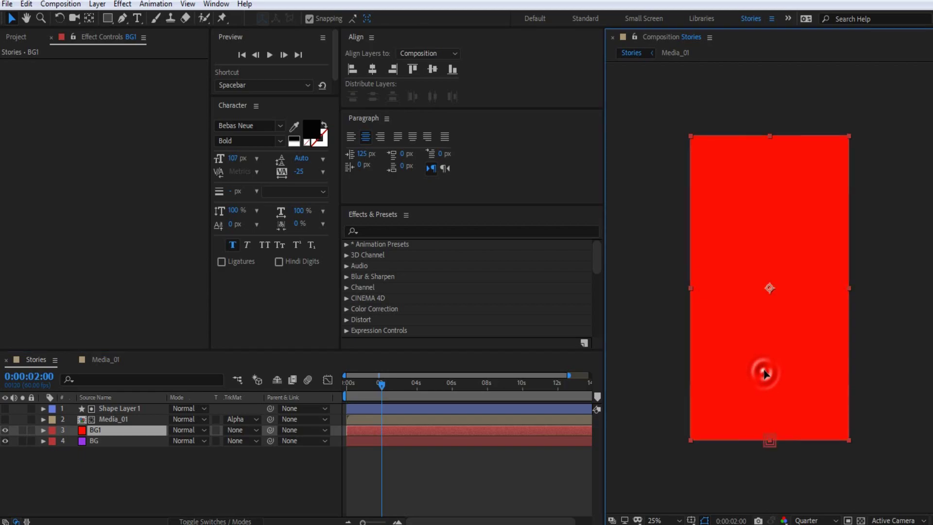
pyautogui.moveTo(765, 363); pyautogui.dragTo(765, 360)
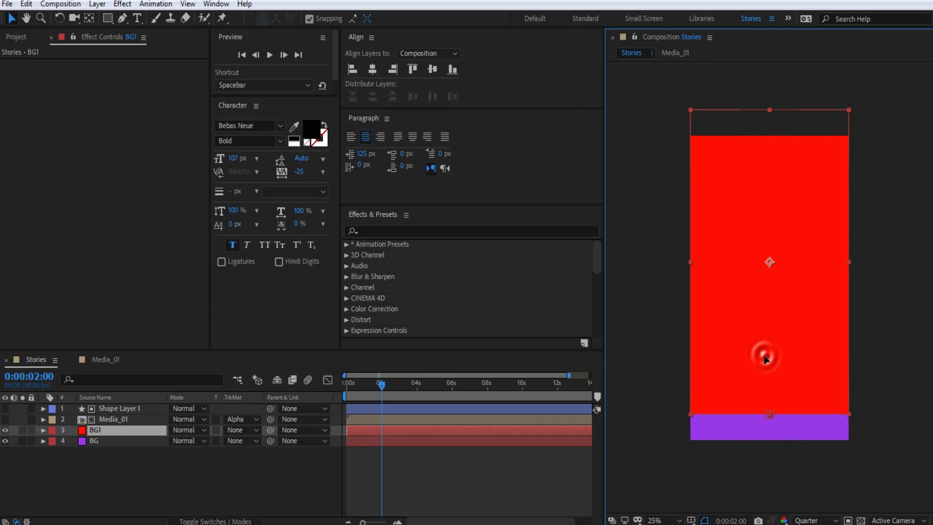
pyautogui.press('Return')
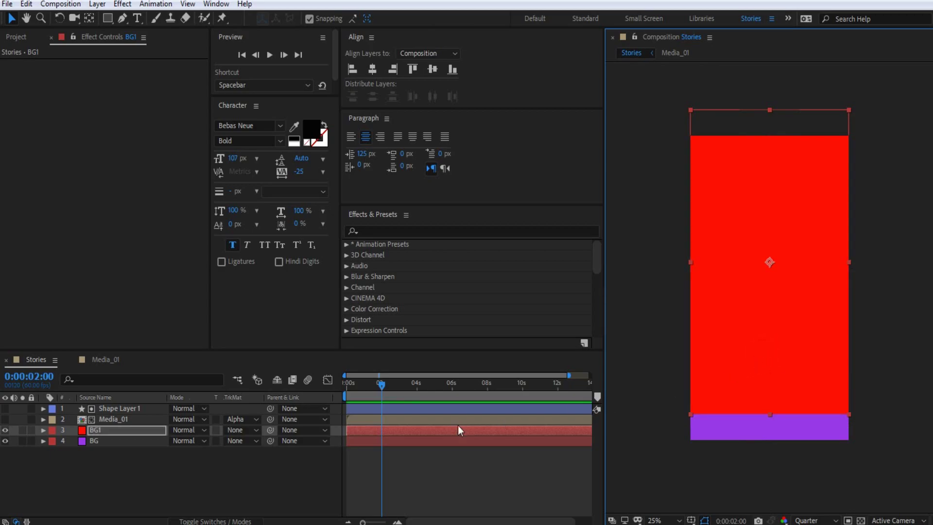
# Go to 0:00:01:54 and reveal BG1's Position, now 540,796.
pyautogui.moveTo(382, 386); pyautogui.dragTo(379, 387)
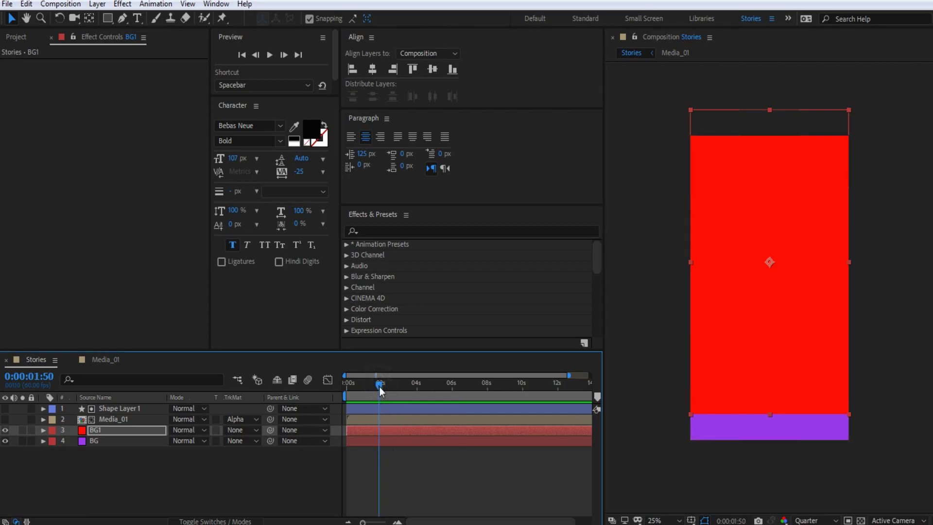
pyautogui.moveTo(380, 388); pyautogui.dragTo(381, 386)
pyautogui.press('Return')
pyautogui.press('p')
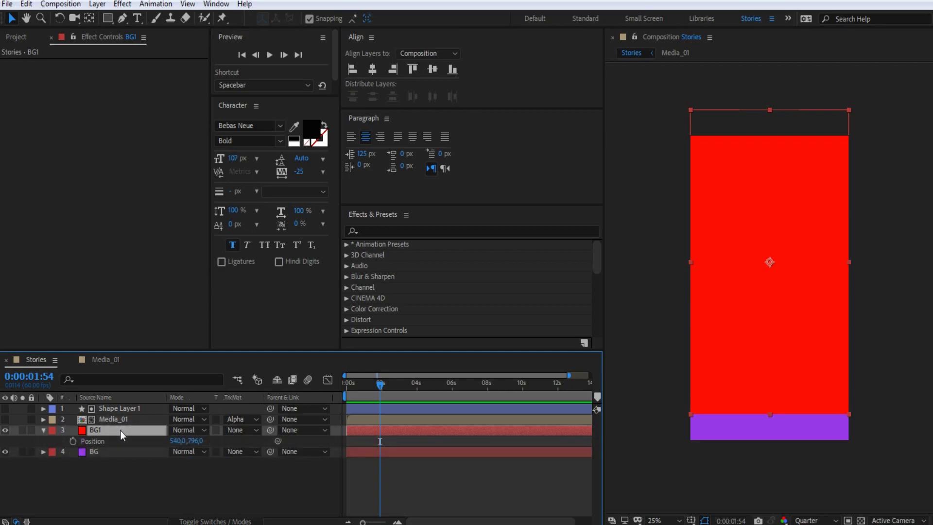
# Keyframe BG1's Position at 1:54, then start it above the frame at 540,-1124 at 0:00.
pyautogui.click(71, 442)
pyautogui.moveTo(380, 384); pyautogui.dragTo(339, 389)
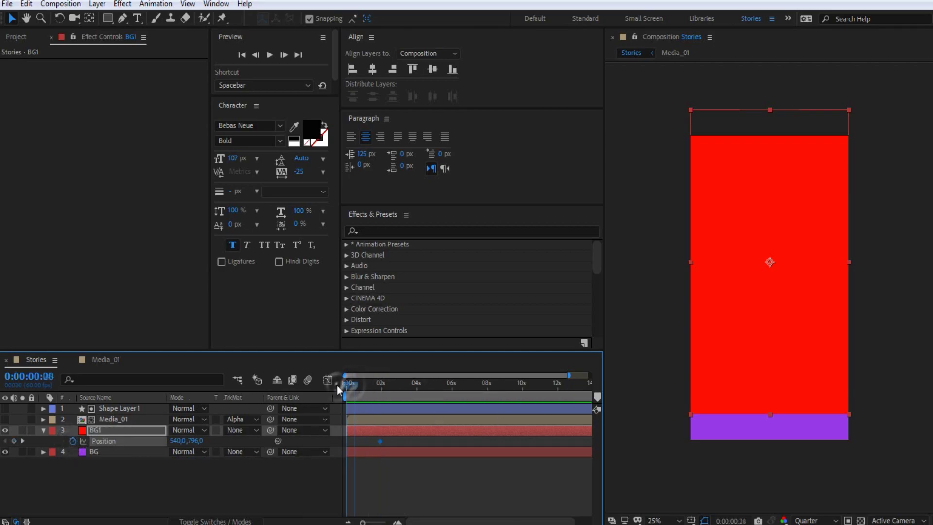
pyautogui.moveTo(771, 378)
pyautogui.mouseDown()
pyautogui.moveTo(772, 133)
pyautogui.moveTo(761, 80)
pyautogui.mouseUp()
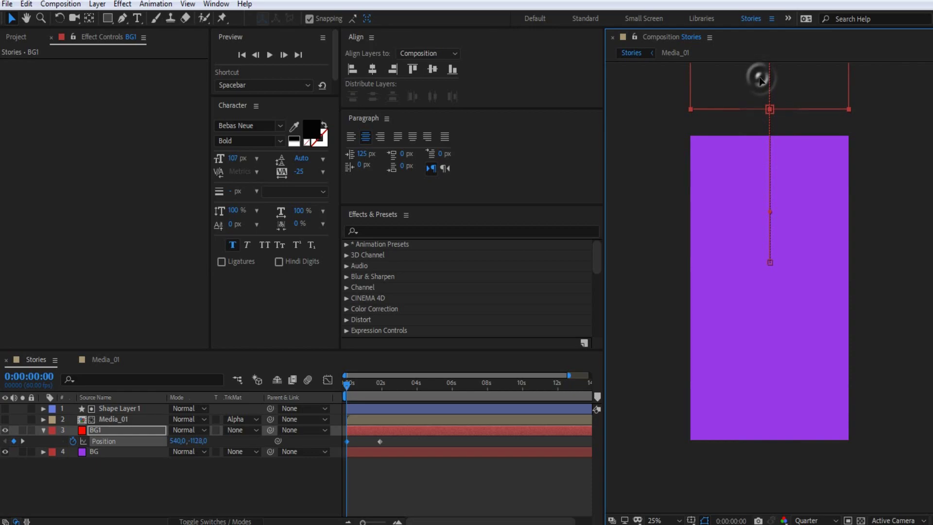
pyautogui.moveTo(760, 78); pyautogui.dragTo(759, 78)
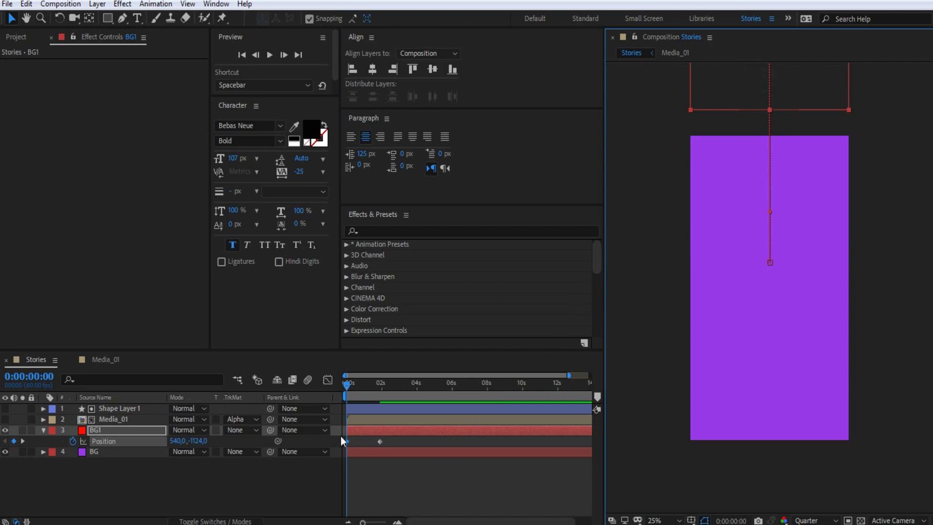
# Easy Ease both BG1 Position keyframes and pull the influence handle for a fast start.
pyautogui.moveTo(341, 436); pyautogui.dragTo(391, 452)
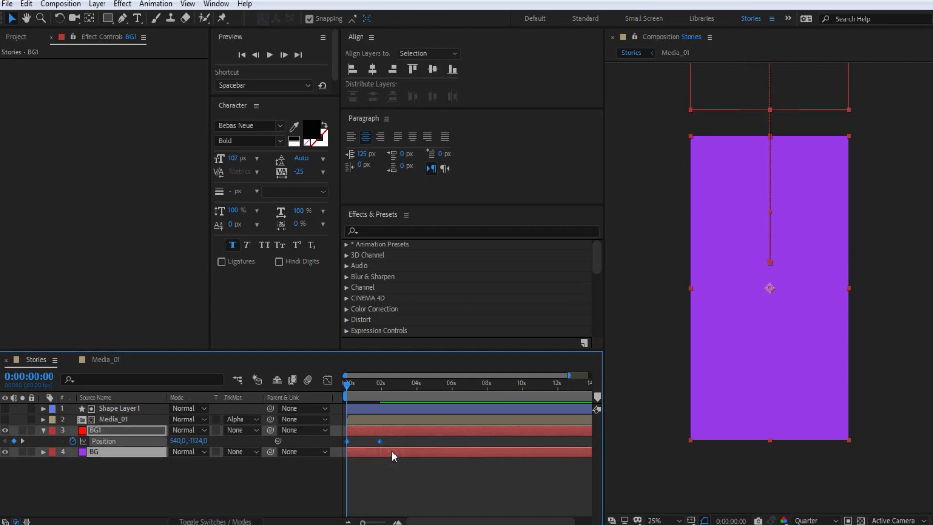
pyautogui.press('F9')
pyautogui.click(328, 380)
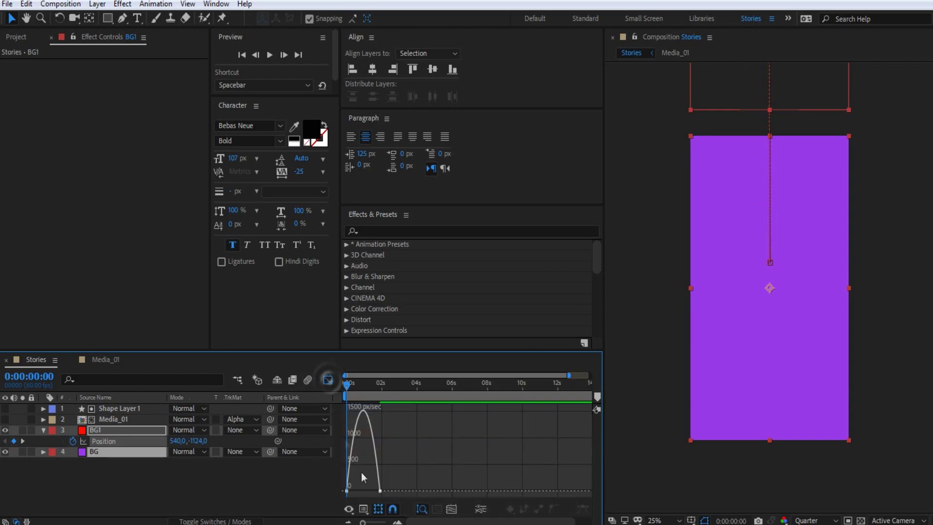
pyautogui.click(379, 491)
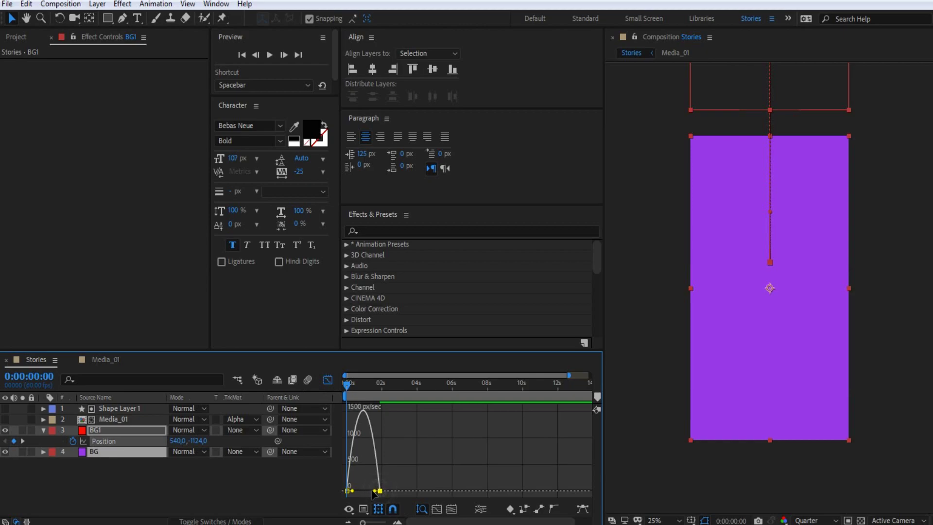
pyautogui.moveTo(378, 491); pyautogui.dragTo(363, 491)
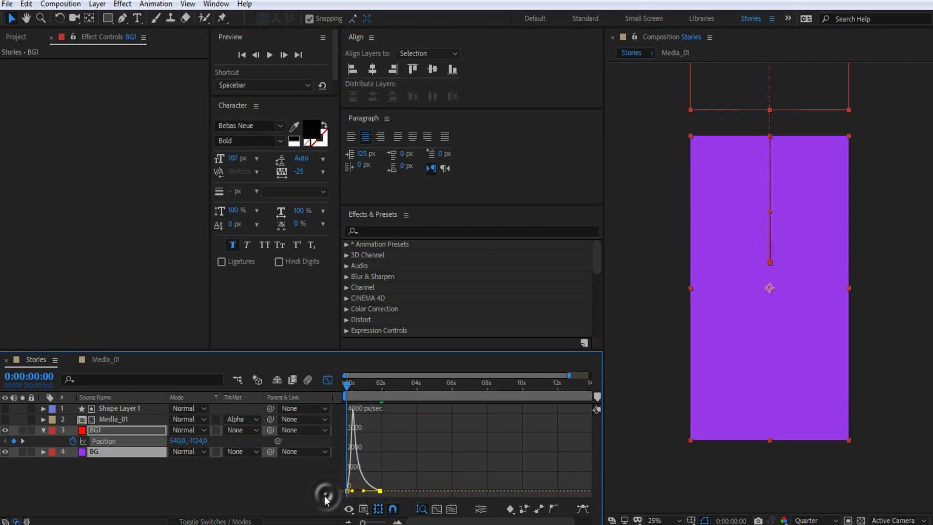
pyautogui.click(327, 380)
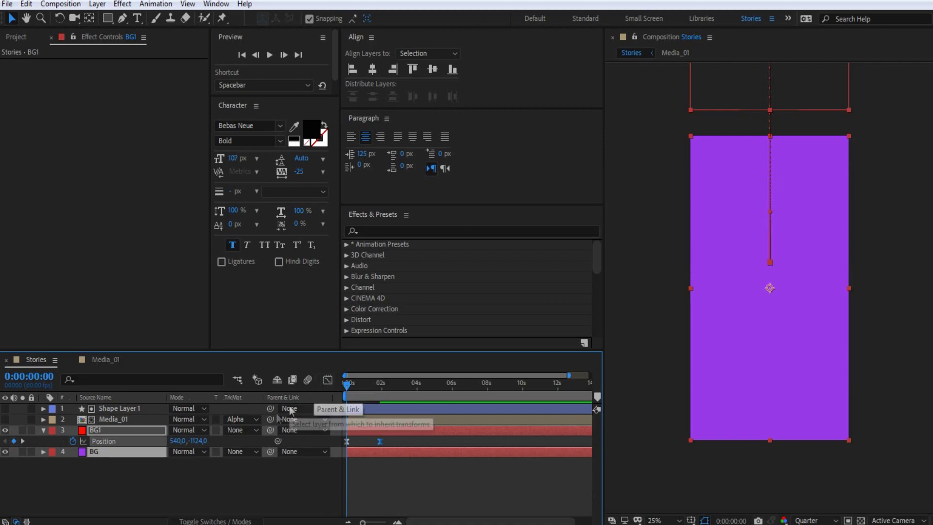
pyautogui.click(43, 431)
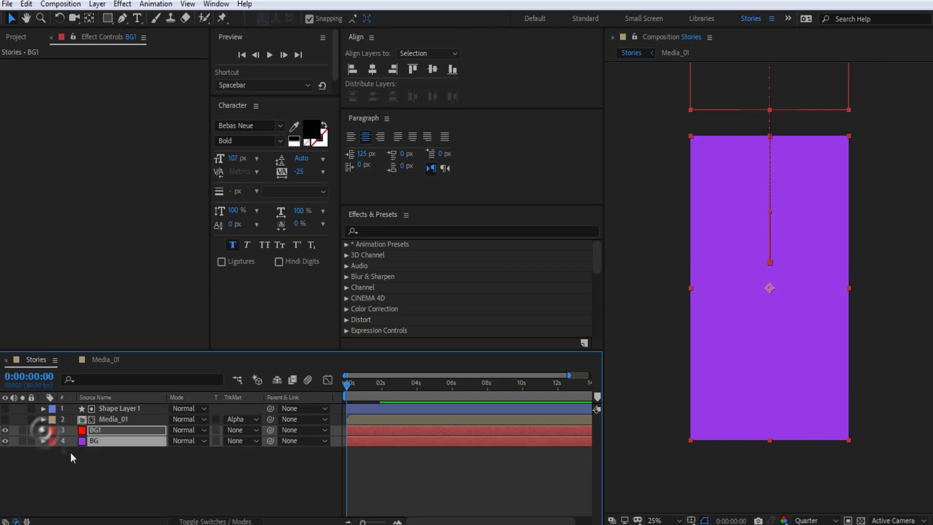
# Create a new 1080×1920 solid named BG2 with orange colour FEA203.
pyautogui.rightClick(118, 474)
pyautogui.moveTo(203, 333)
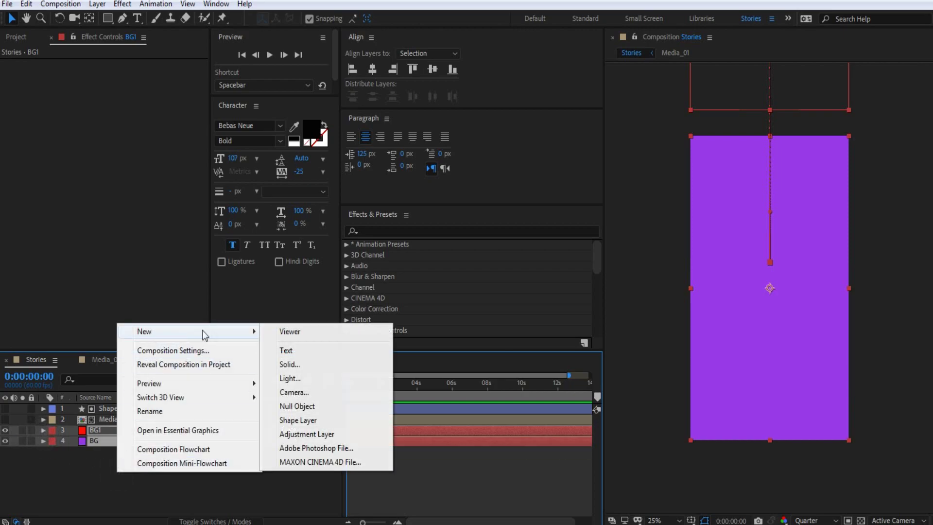
pyautogui.click(299, 368)
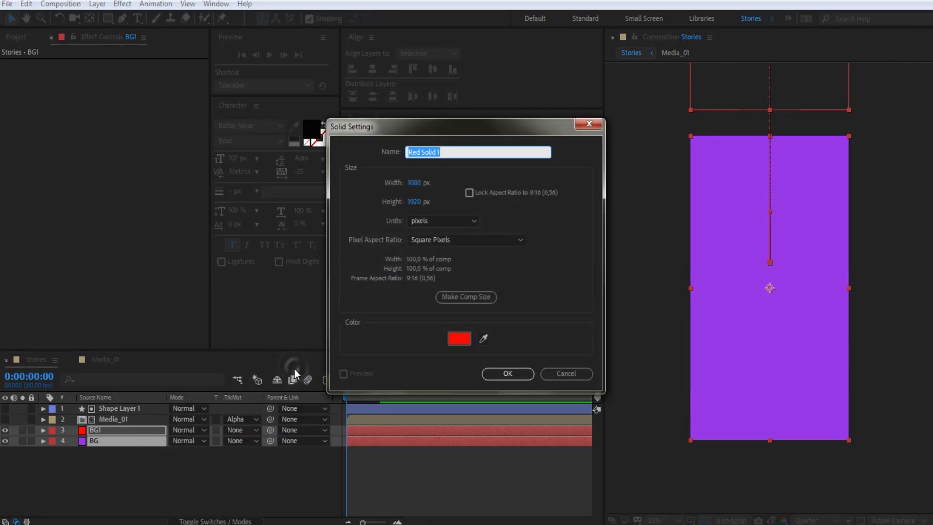
pyautogui.press('BackSpace')
pyautogui.write('BG')
pyautogui.write('2')
pyautogui.click(460, 342)
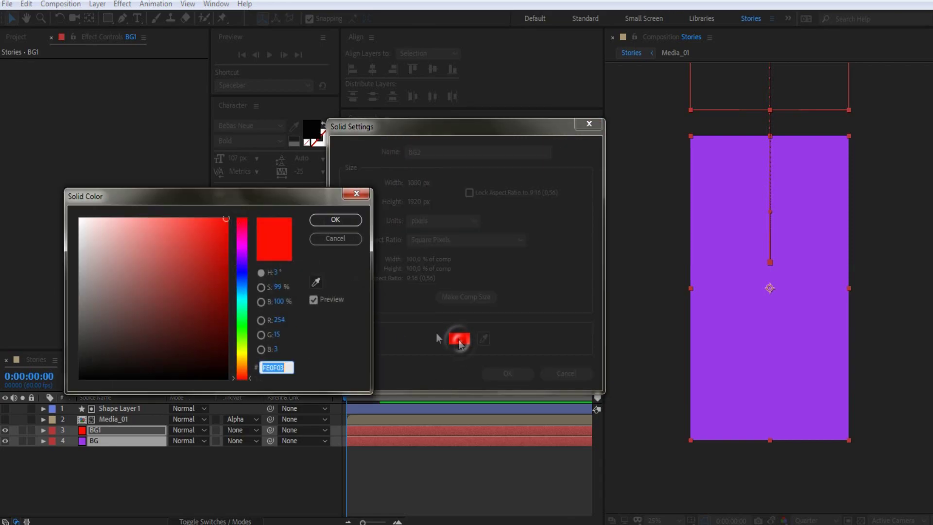
pyautogui.click(243, 368)
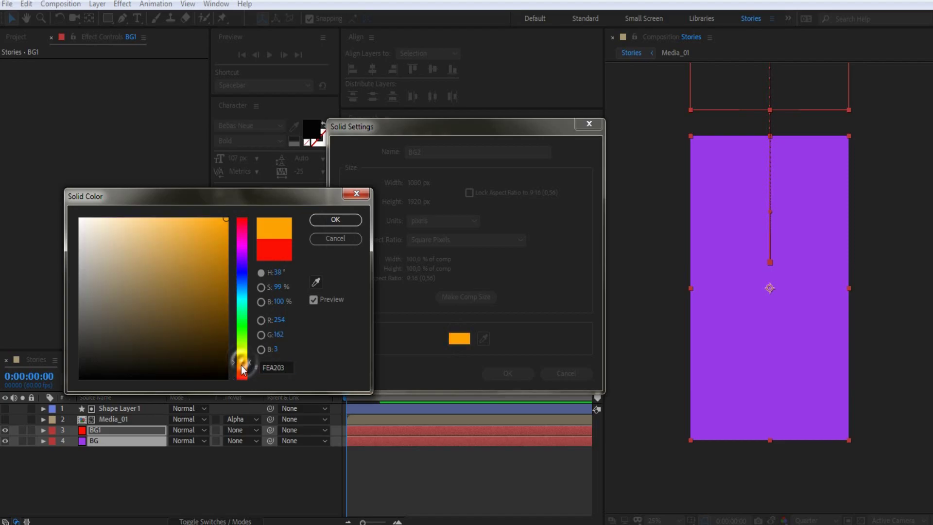
pyautogui.click(334, 220)
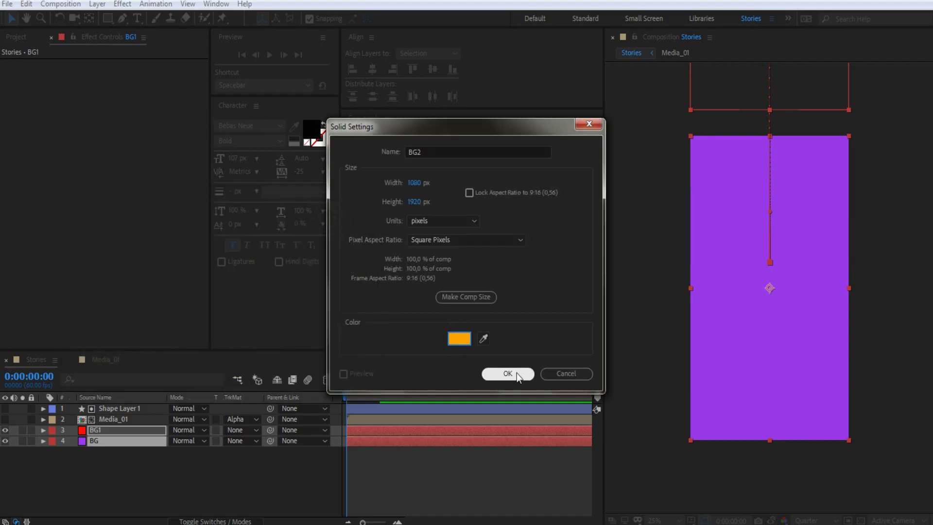
pyautogui.click(510, 373)
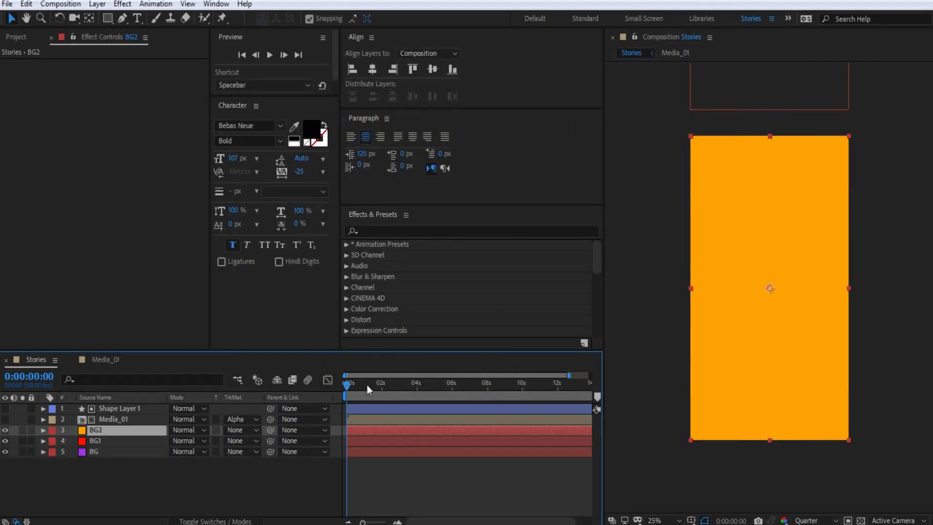
# At 0:00:01:56, raise BG2 to about Position 542,736 above the red strip.
pyautogui.click(380, 383)
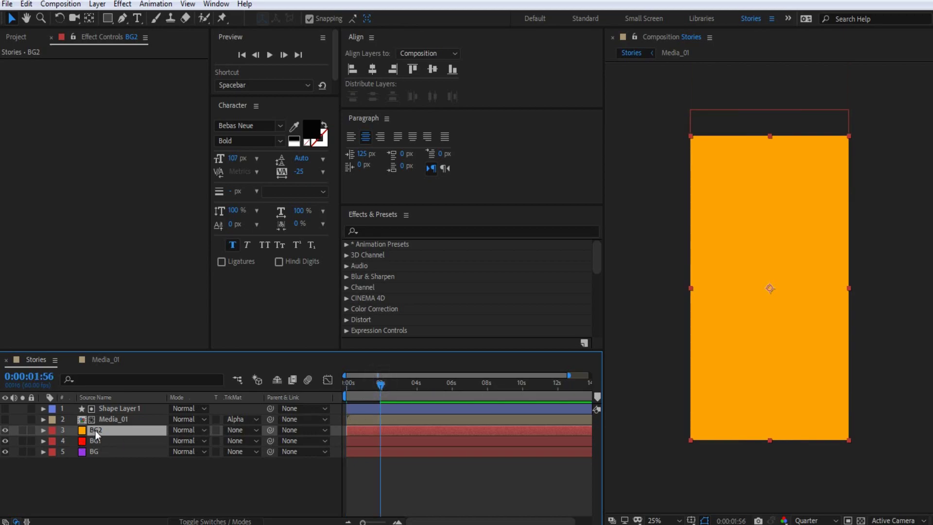
pyautogui.press('p')
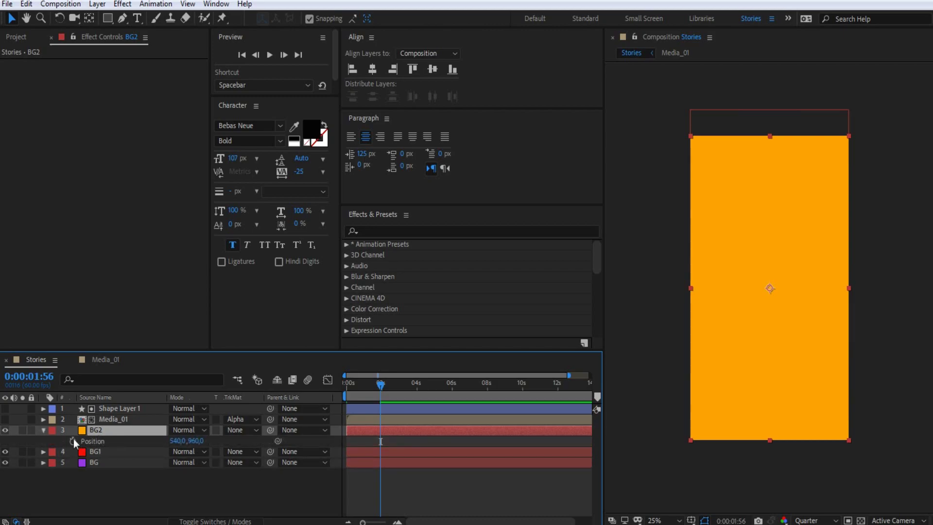
pyautogui.moveTo(765, 384); pyautogui.dragTo(765, 353)
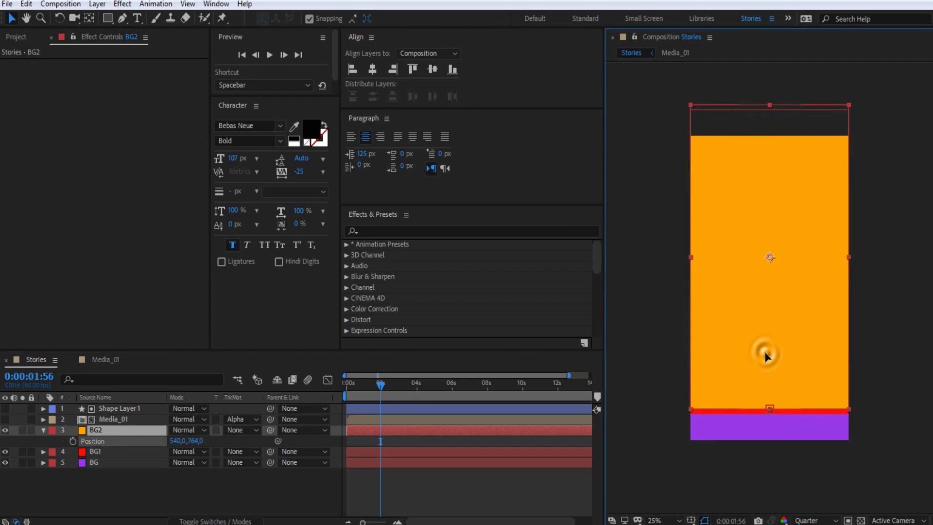
pyautogui.moveTo(765, 354); pyautogui.dragTo(766, 350)
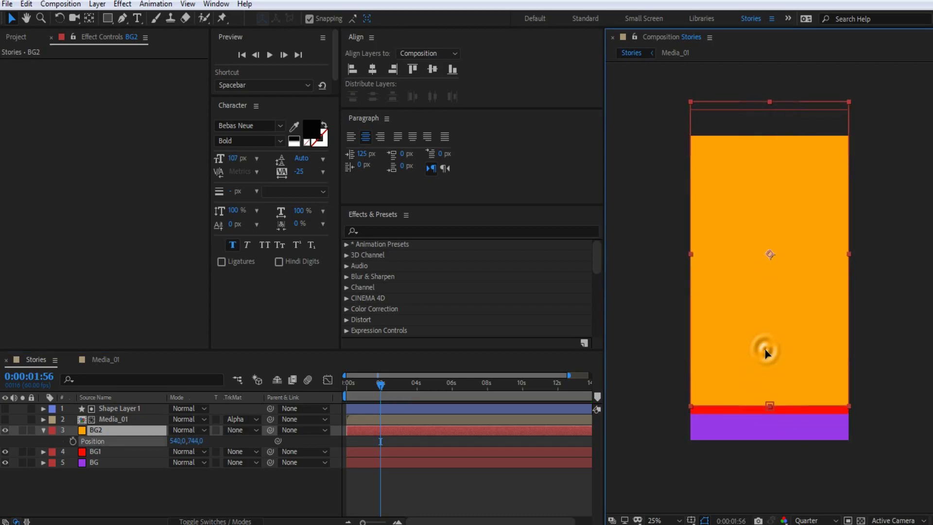
pyautogui.press('Return')
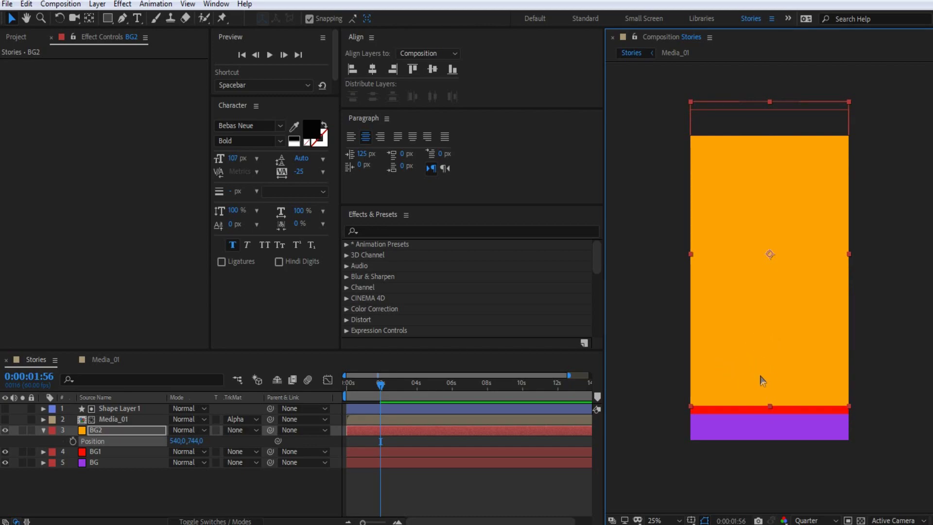
pyautogui.moveTo(761, 376); pyautogui.dragTo(761, 375)
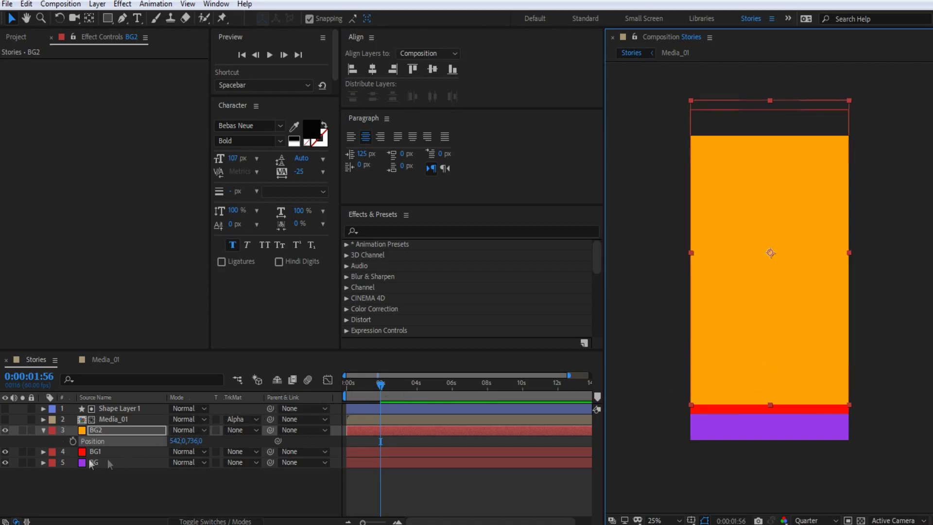
# Keyframe BG2's Position, start it above the frame at 540,-1196, and Easy Ease both keyframes.
pyautogui.click(73, 441)
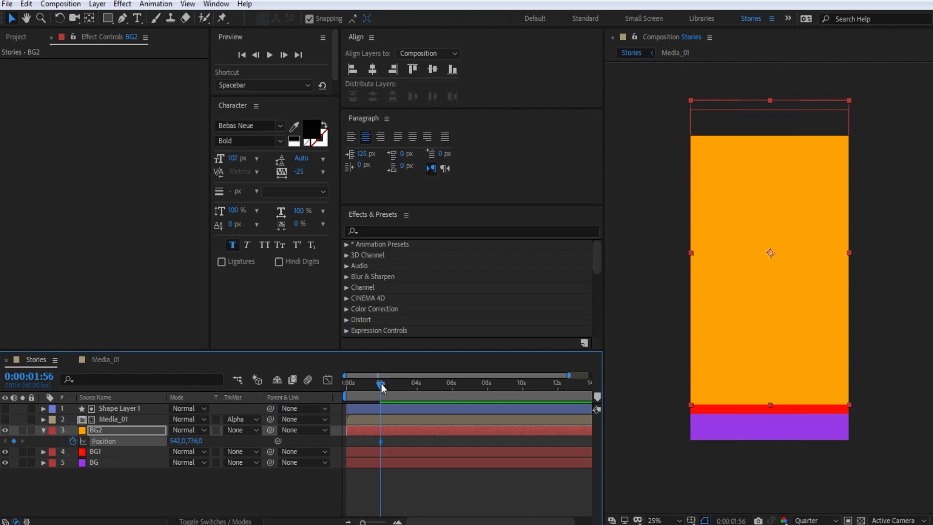
pyautogui.moveTo(381, 388); pyautogui.dragTo(334, 381)
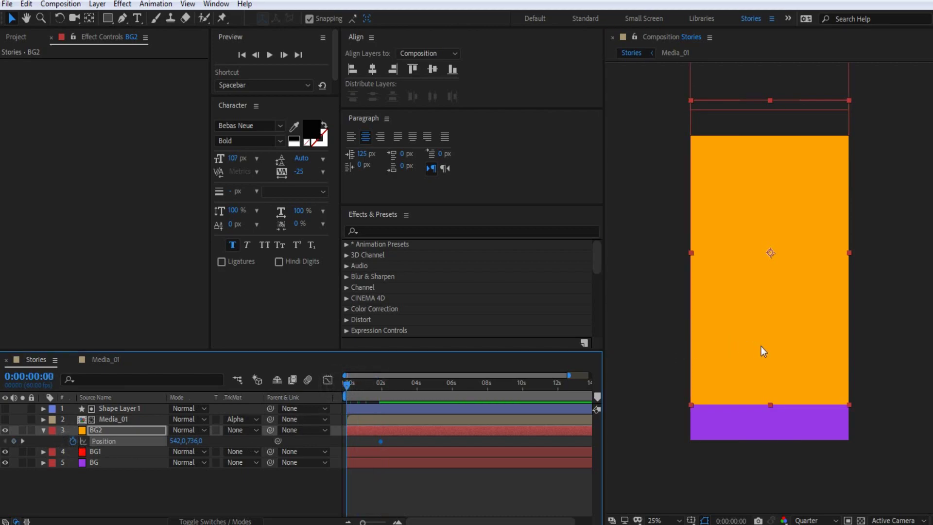
pyautogui.moveTo(761, 347)
pyautogui.mouseDown()
pyautogui.moveTo(740, 59)
pyautogui.moveTo(753, 45)
pyautogui.mouseUp()
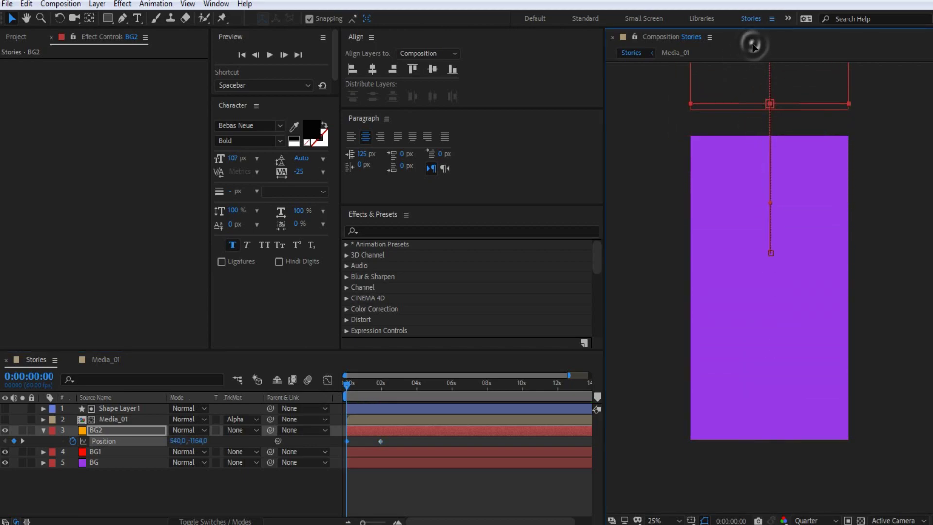
pyautogui.moveTo(753, 44); pyautogui.dragTo(752, 41)
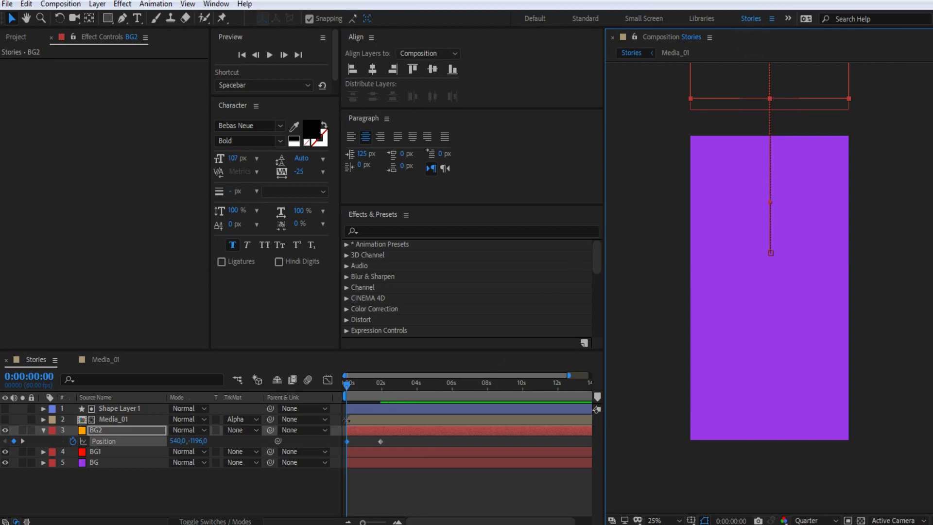
pyautogui.click(345, 440)
pyautogui.moveTo(393, 451); pyautogui.dragTo(395, 453)
pyautogui.press('F9')
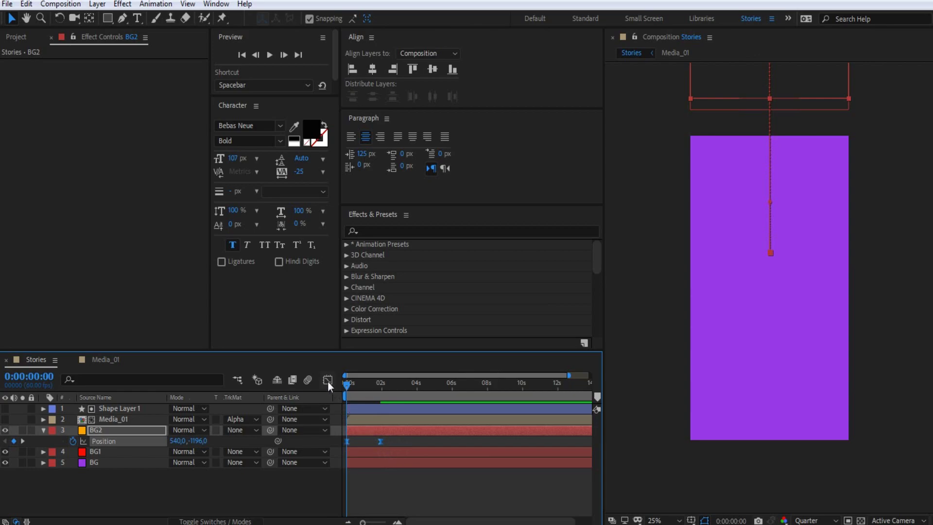
# Drag BG2's speed-graph influence handle so the slide starts fast and eases out.
pyautogui.click(328, 381)
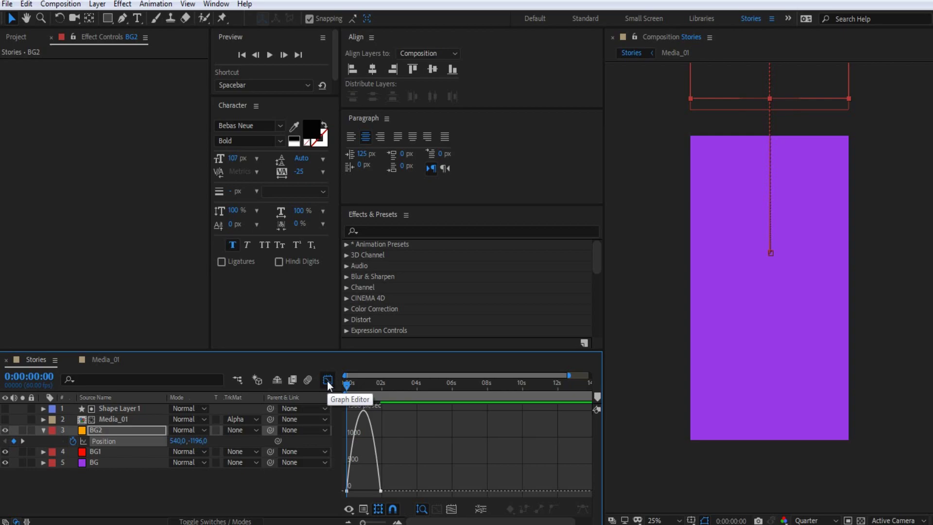
pyautogui.click(378, 492)
pyautogui.moveTo(376, 492); pyautogui.dragTo(321, 491)
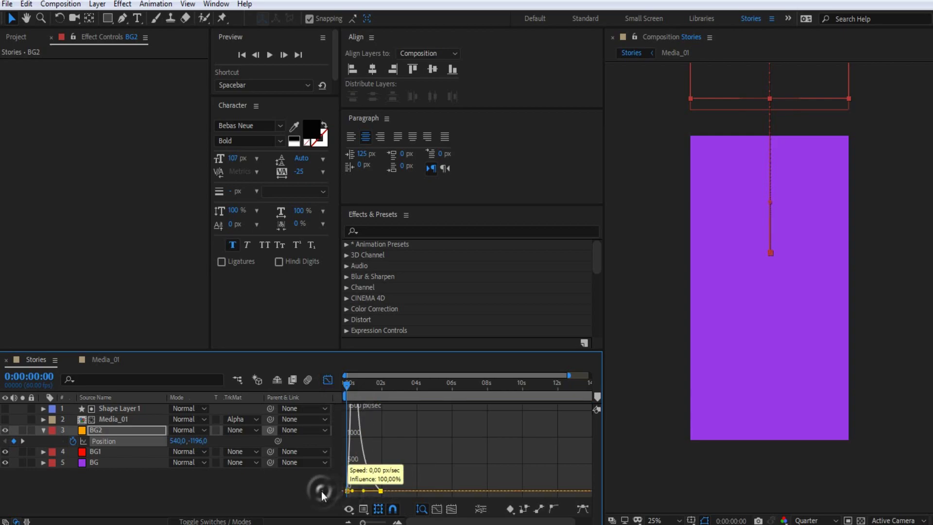
pyautogui.click(327, 380)
# Preview the BG2 slide and return to the start of the comp.
pyautogui.press('space')
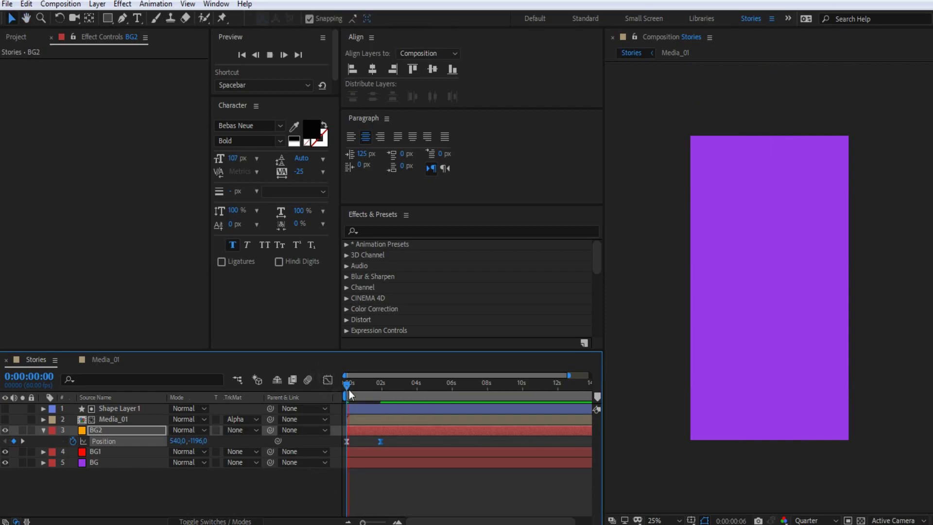
pyautogui.press('space')
pyautogui.click(346, 386)
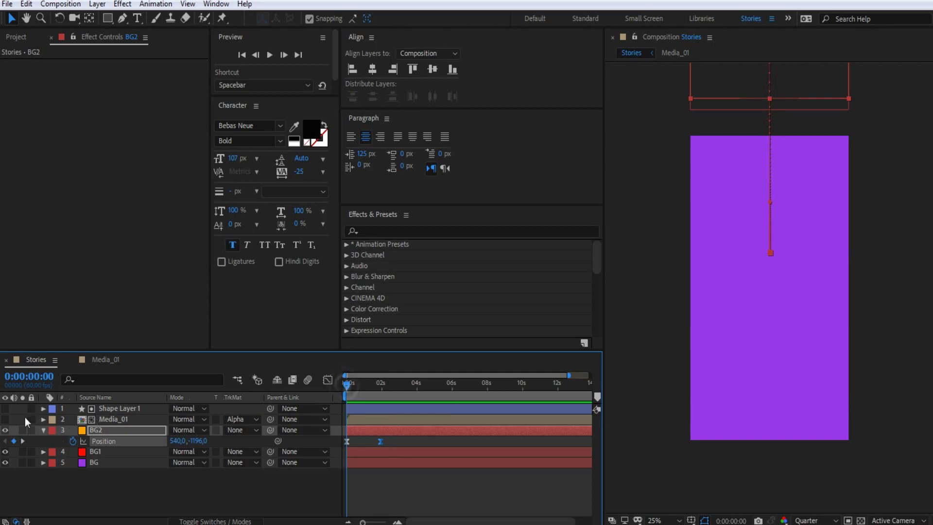
# Show Media_01 and preview the beach photo reveal, checking around 9.5 seconds.
pyautogui.click(5, 420)
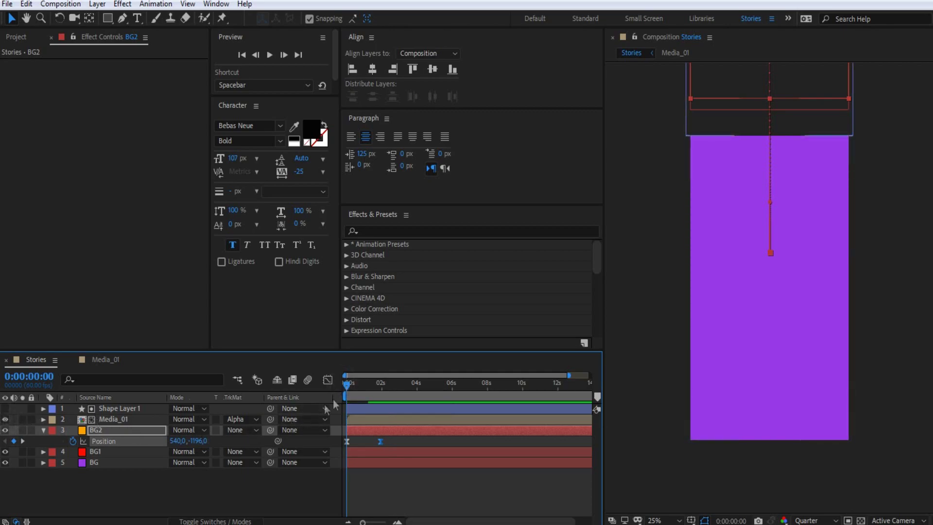
pyautogui.press('space')
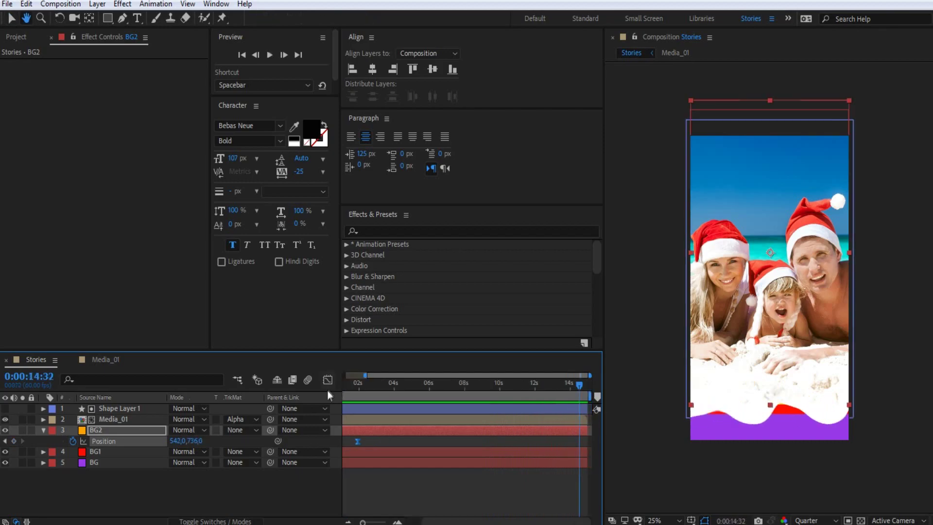
pyautogui.moveTo(345, 375)
pyautogui.mouseDown()
pyautogui.moveTo(365, 375)
pyautogui.moveTo(344, 376)
pyautogui.mouseUp()
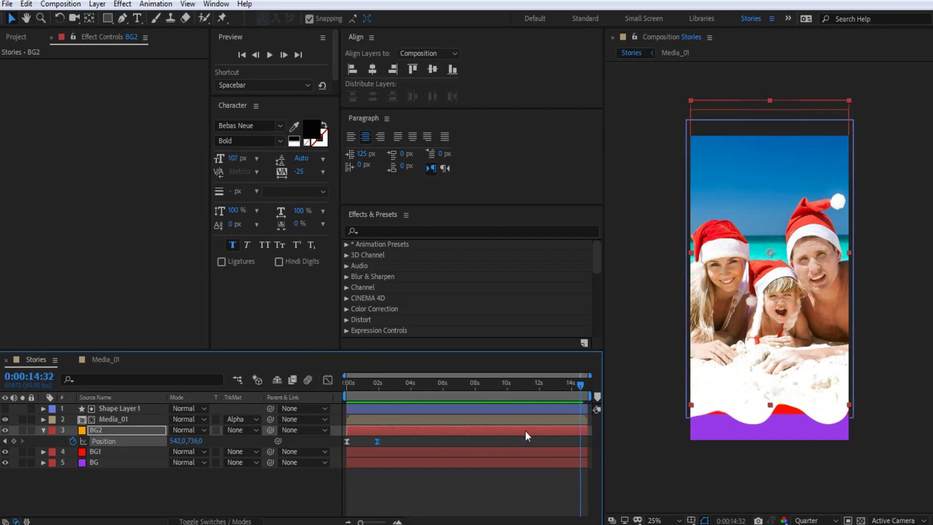
pyautogui.click(506, 383)
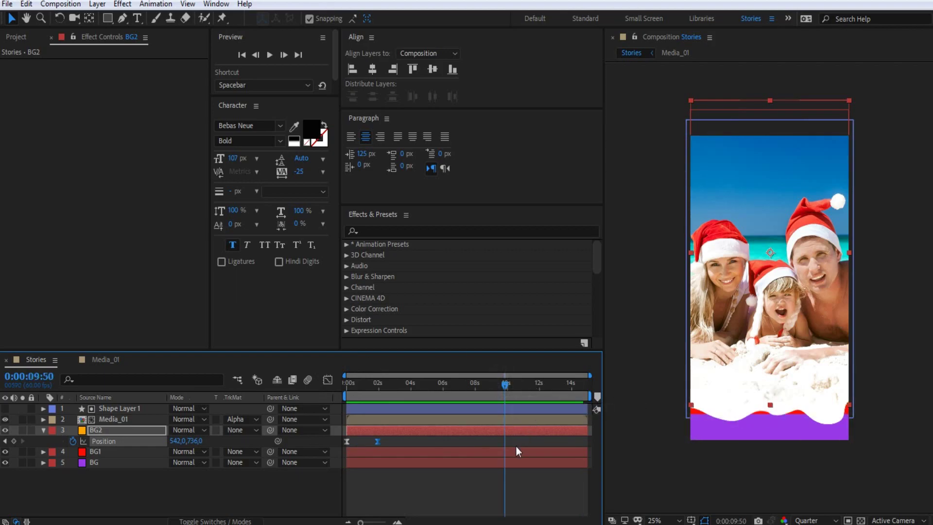
pyautogui.click(348, 383)
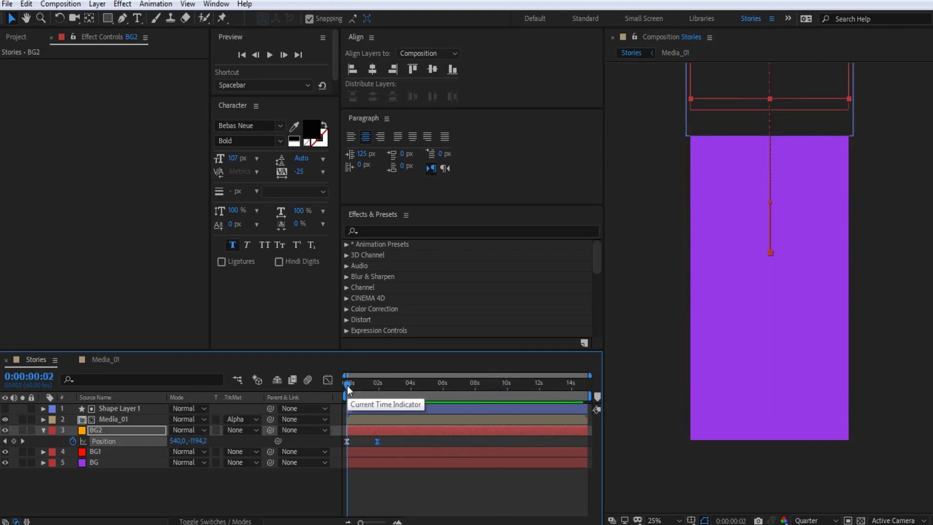
# Collapse BG2's Position, hide Media_01 again, and bring up the Project panel.
pyautogui.click(43, 431)
pyautogui.click(5, 419)
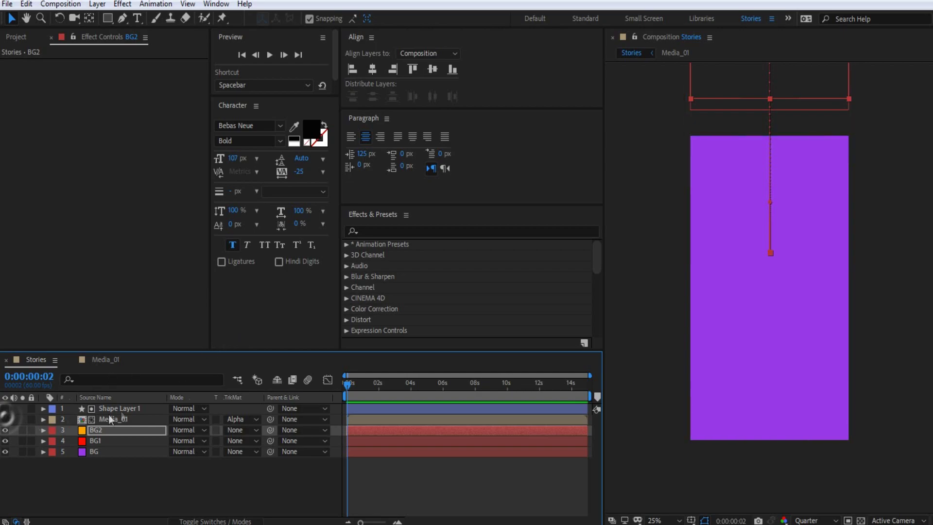
pyautogui.click(21, 39)
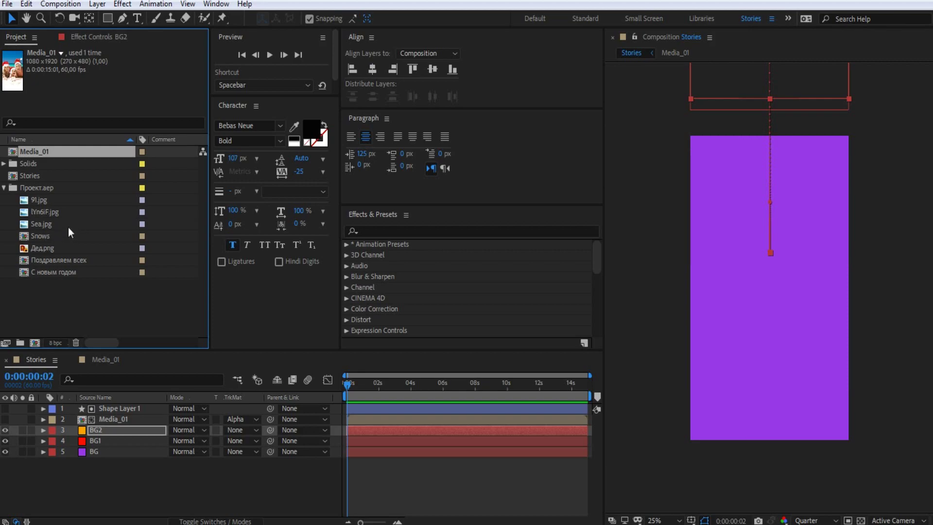
# Add Дед.png as Stories' top layer, move Santa up in the frame, and show layer names.
pyautogui.moveTo(38, 247); pyautogui.dragTo(95, 411)
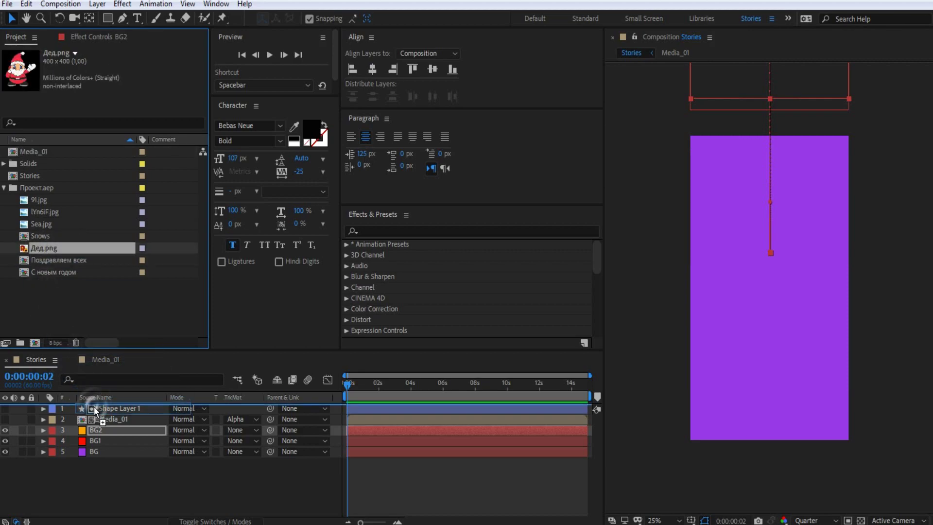
pyautogui.moveTo(96, 411); pyautogui.dragTo(95, 407)
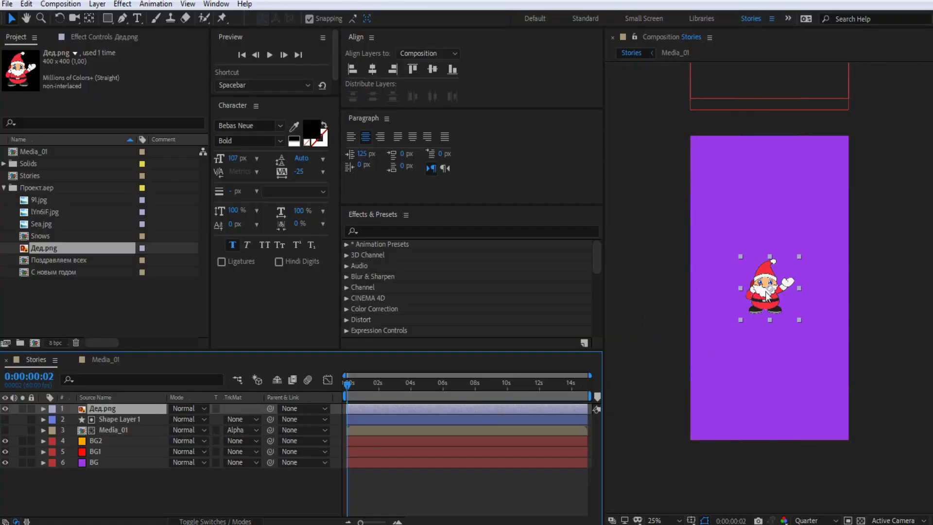
pyautogui.moveTo(767, 295); pyautogui.dragTo(771, 201)
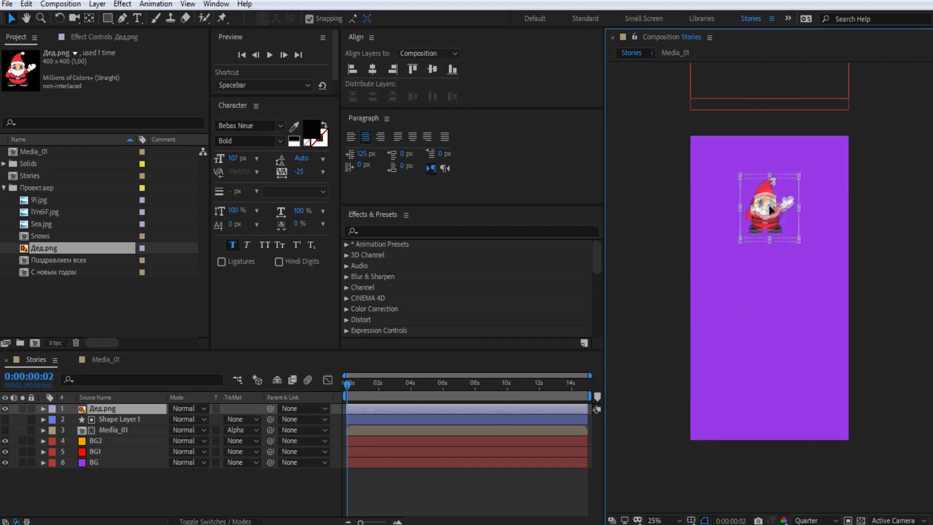
pyautogui.moveTo(771, 201); pyautogui.dragTo(771, 194)
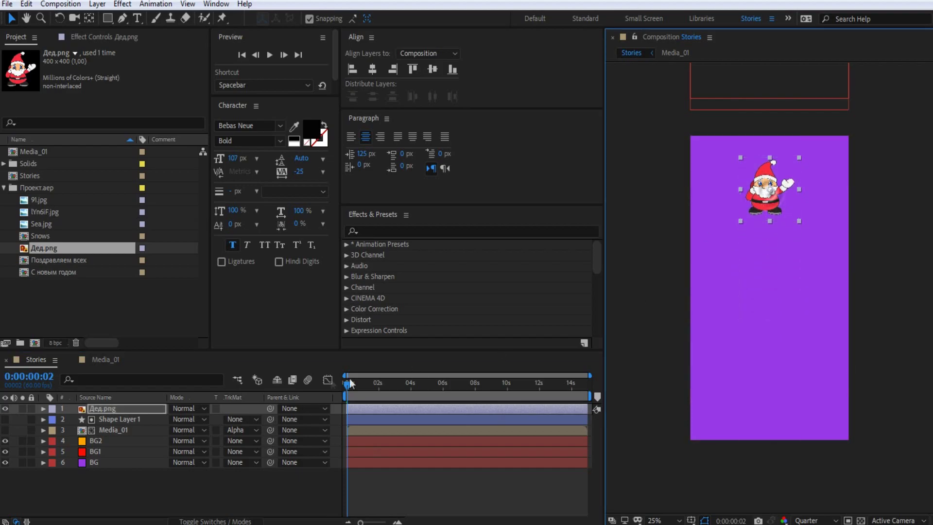
pyautogui.moveTo(347, 390); pyautogui.dragTo(351, 384)
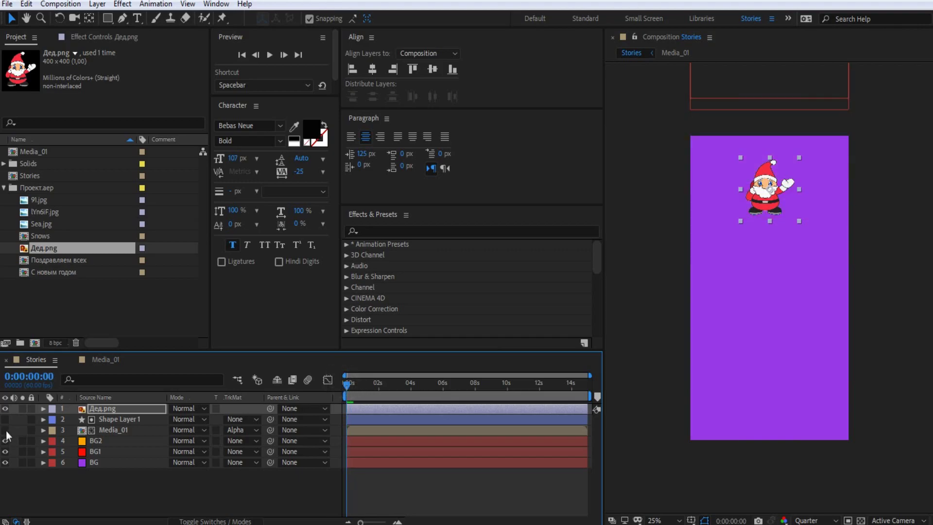
pyautogui.click(95, 397)
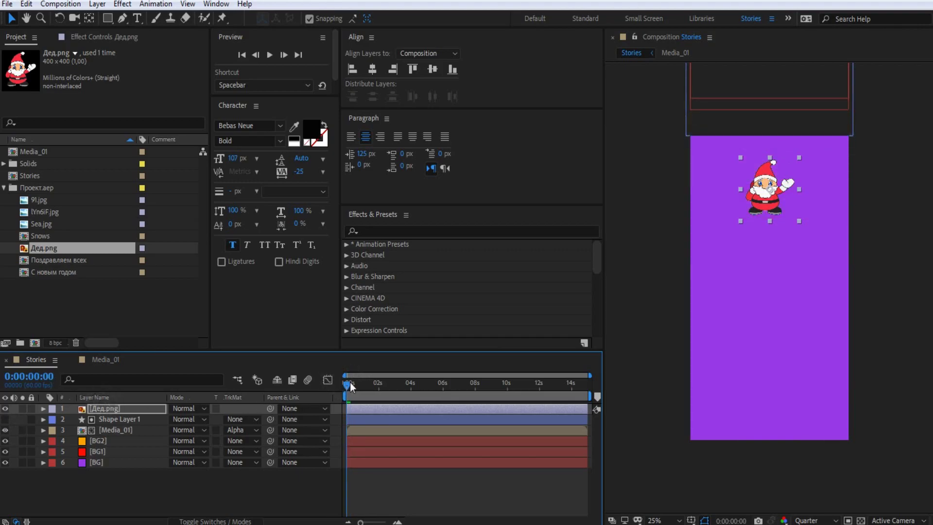
pyautogui.moveTo(348, 384); pyautogui.dragTo(378, 386)
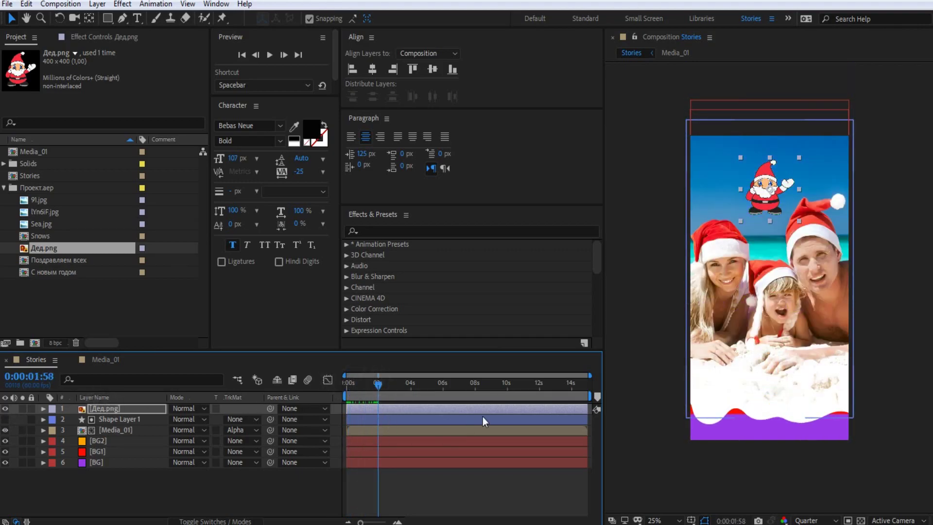
# At 0:00, set Position and Scale keyframes on the Santa layer.
pyautogui.click(43, 408)
pyautogui.click(54, 420)
pyautogui.press('Home')
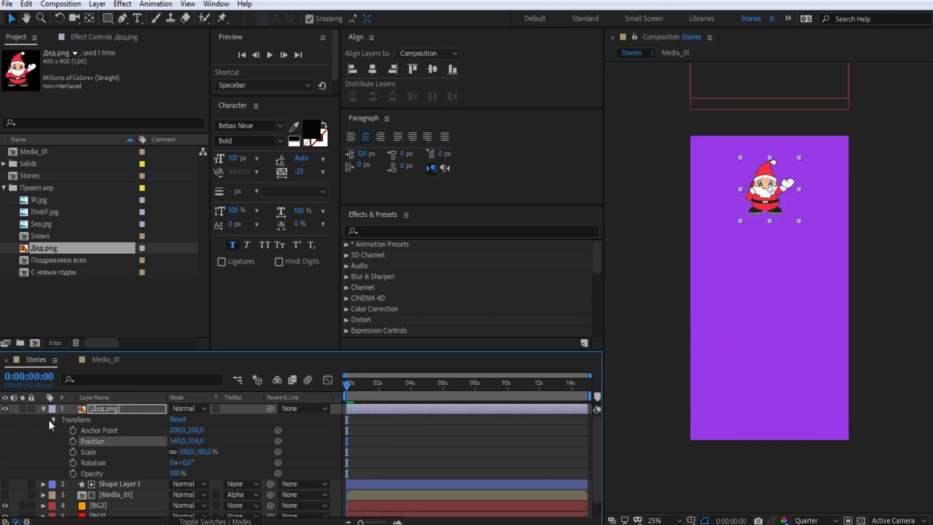
pyautogui.click(73, 441)
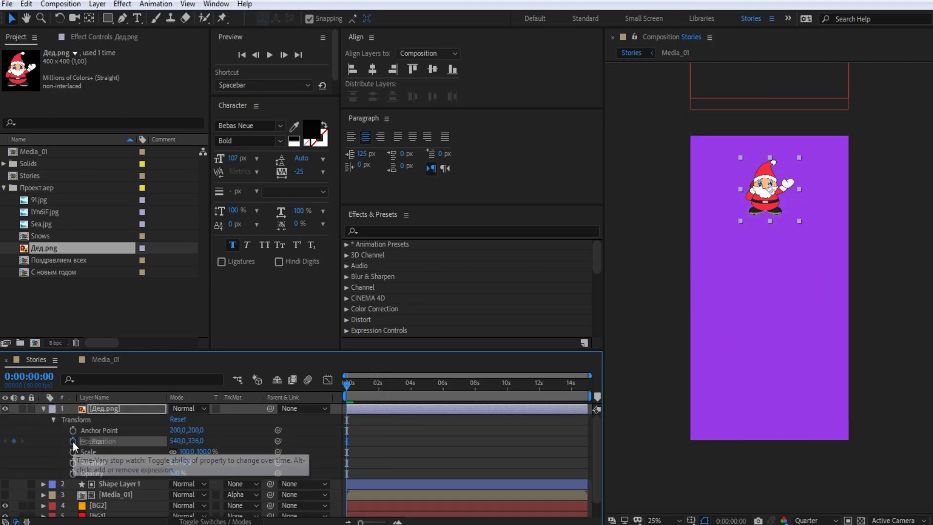
pyautogui.click(73, 452)
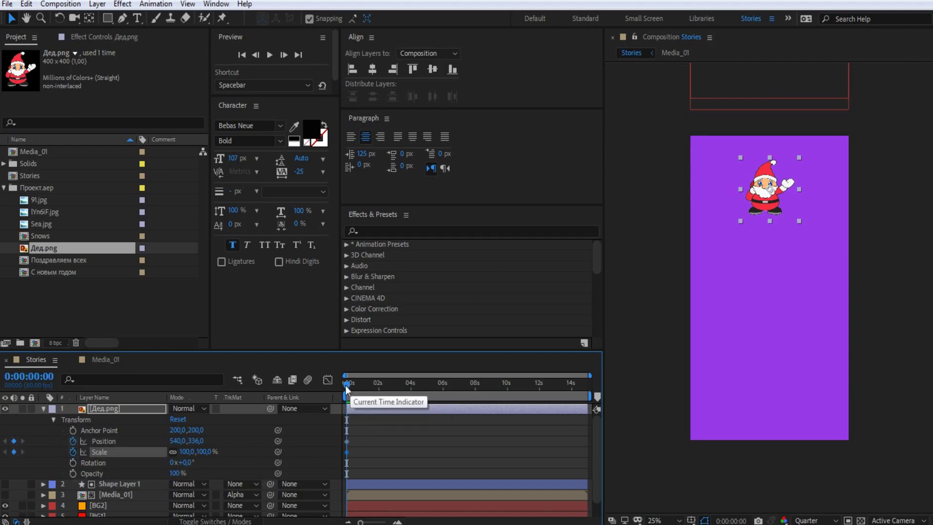
# At 0:00:01:56, lower Santa to 540,1846 in the purple strip and shrink him to 42%.
pyautogui.moveTo(348, 389); pyautogui.dragTo(379, 389)
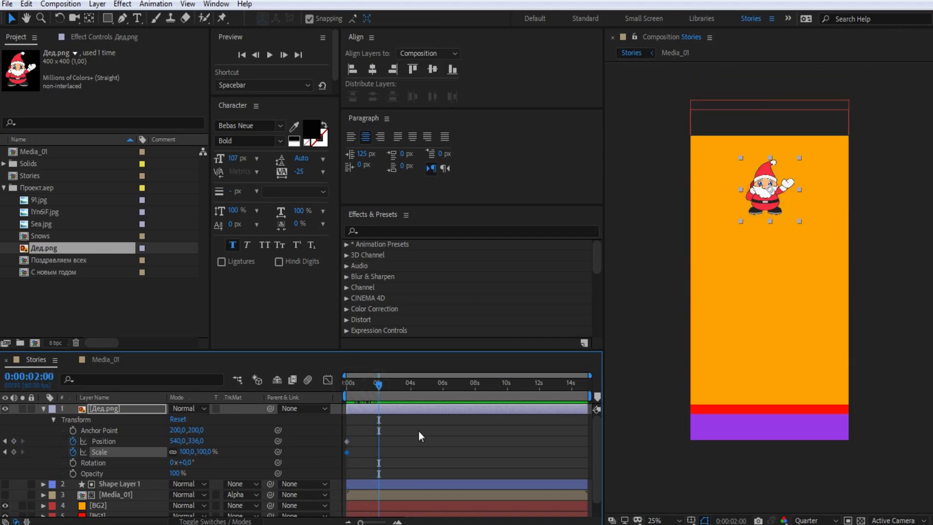
pyautogui.moveTo(378, 383); pyautogui.dragTo(378, 383)
pyautogui.moveTo(768, 187)
pyautogui.mouseDown()
pyautogui.moveTo(756, 307)
pyautogui.moveTo(765, 407)
pyautogui.mouseUp()
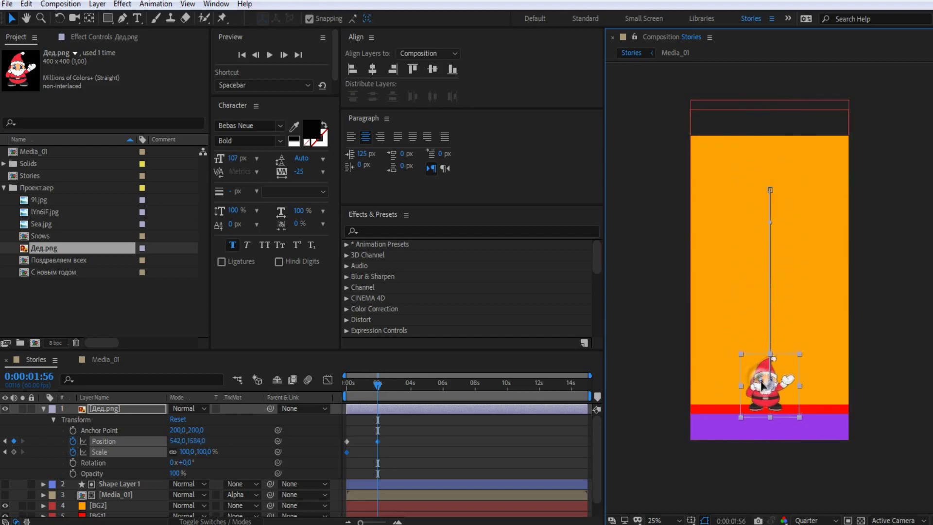
pyautogui.moveTo(765, 407); pyautogui.dragTo(767, 420)
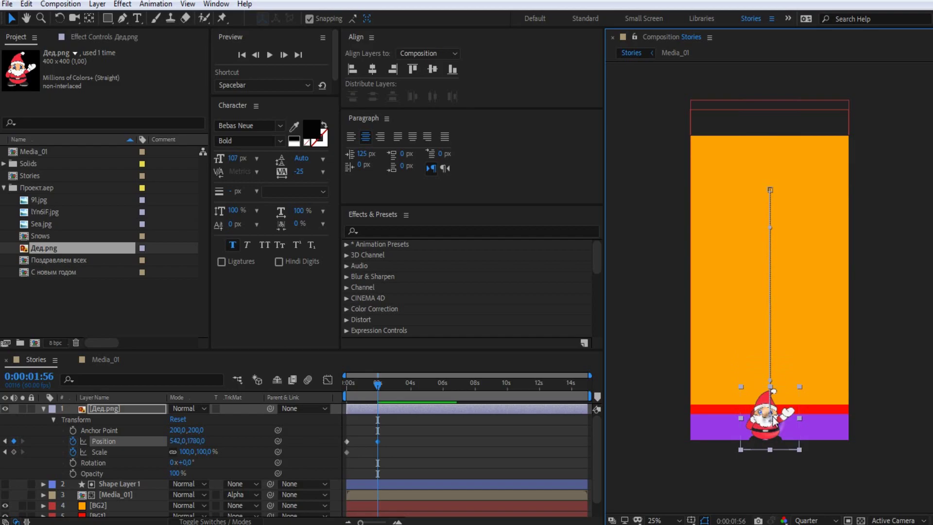
pyautogui.press('.')
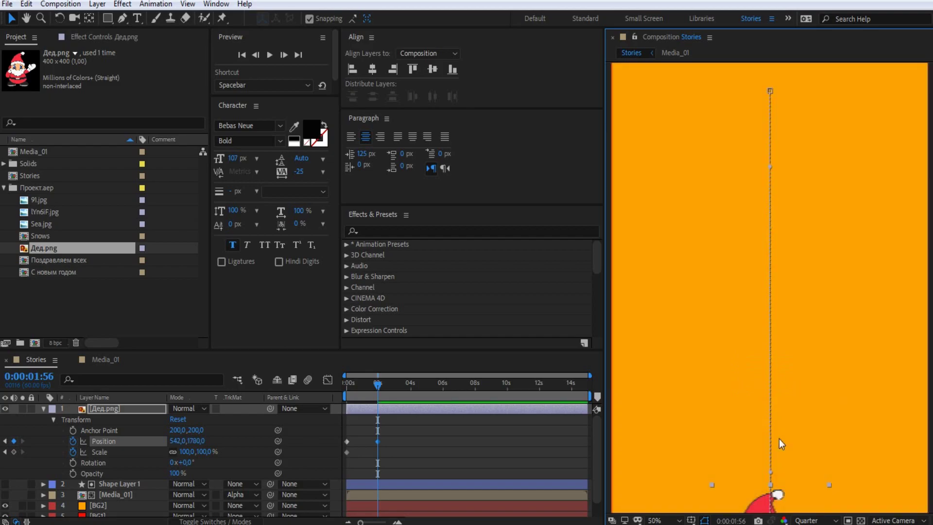
pyautogui.moveTo(780, 429); pyautogui.dragTo(780, 251)
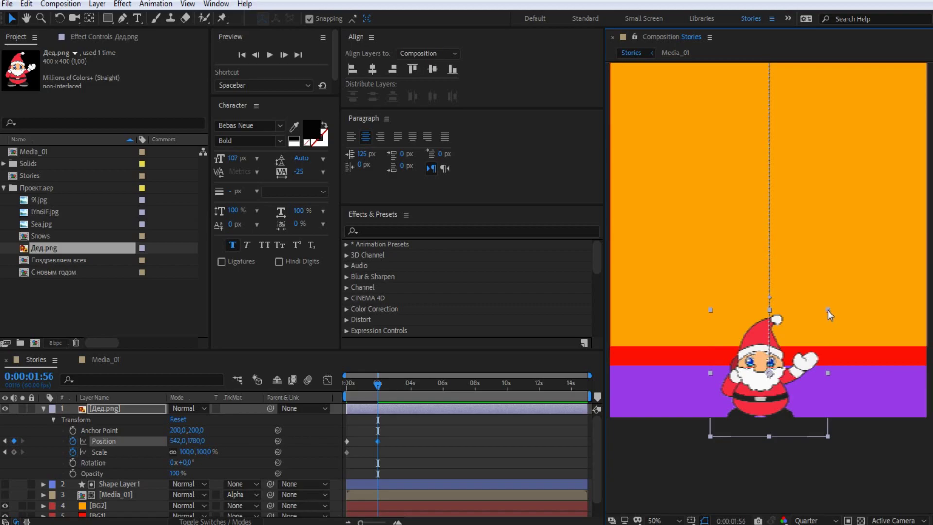
pyautogui.moveTo(828, 310); pyautogui.dragTo(797, 343)
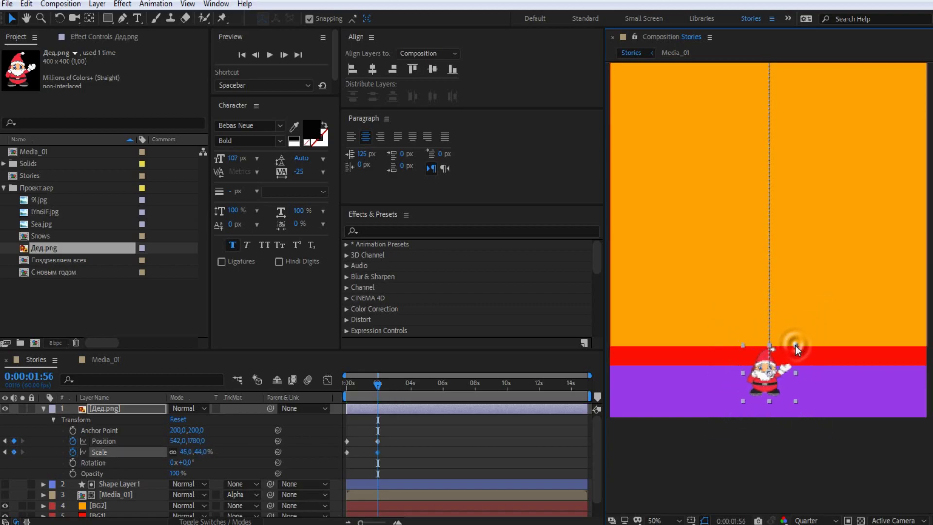
pyautogui.moveTo(797, 345); pyautogui.dragTo(796, 345)
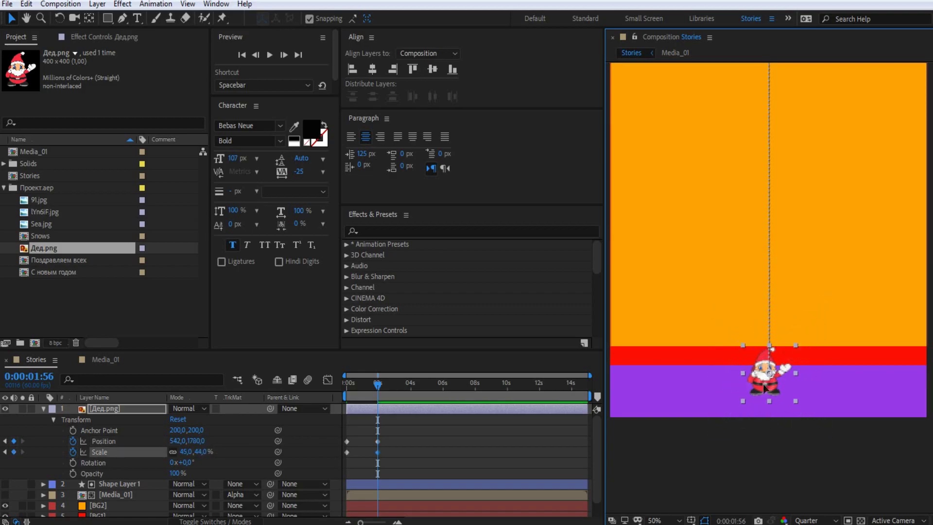
pyautogui.moveTo(765, 389); pyautogui.dragTo(764, 408)
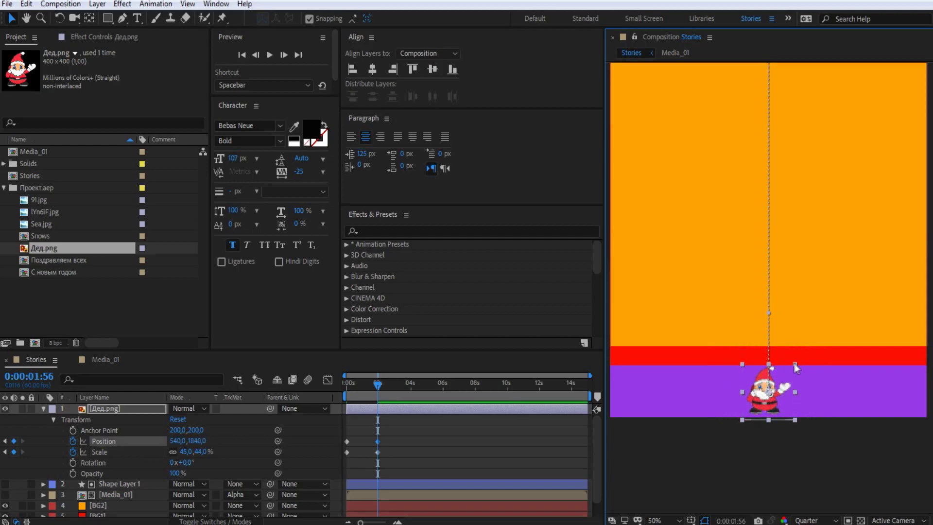
pyautogui.moveTo(796, 364); pyautogui.dragTo(764, 392)
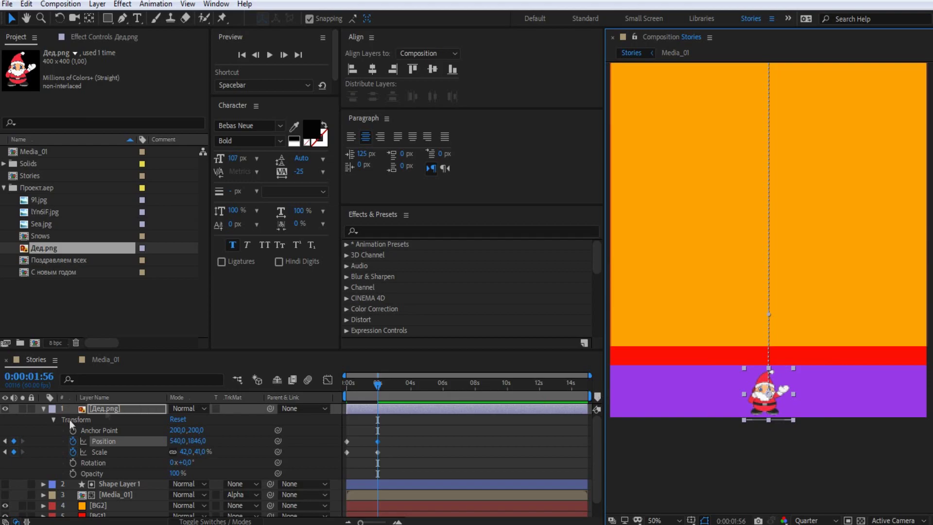
# Easy Ease Santa's keyframes and sharpen the Position speed curve for a fast start.
pyautogui.moveTo(340, 438)
pyautogui.mouseDown()
pyautogui.moveTo(358, 454)
pyautogui.moveTo(392, 460)
pyautogui.mouseUp()
pyautogui.press('F9')
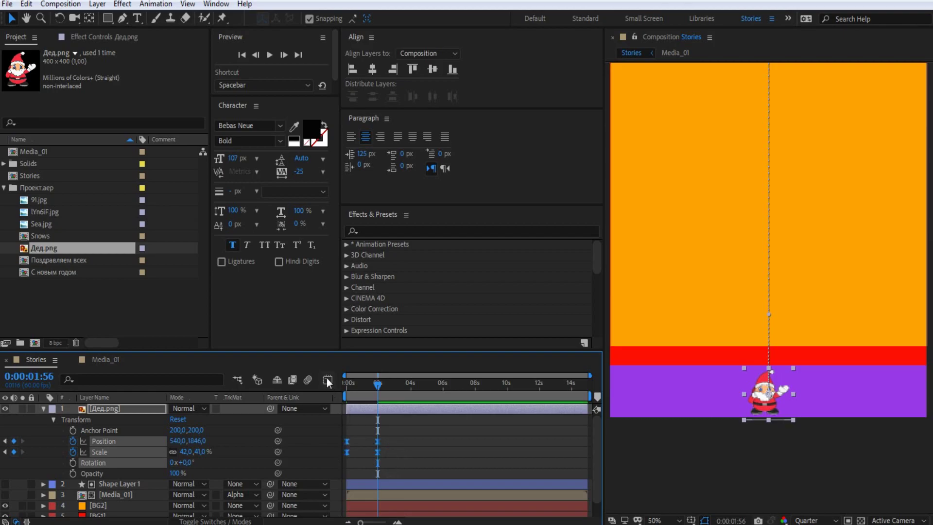
pyautogui.click(328, 380)
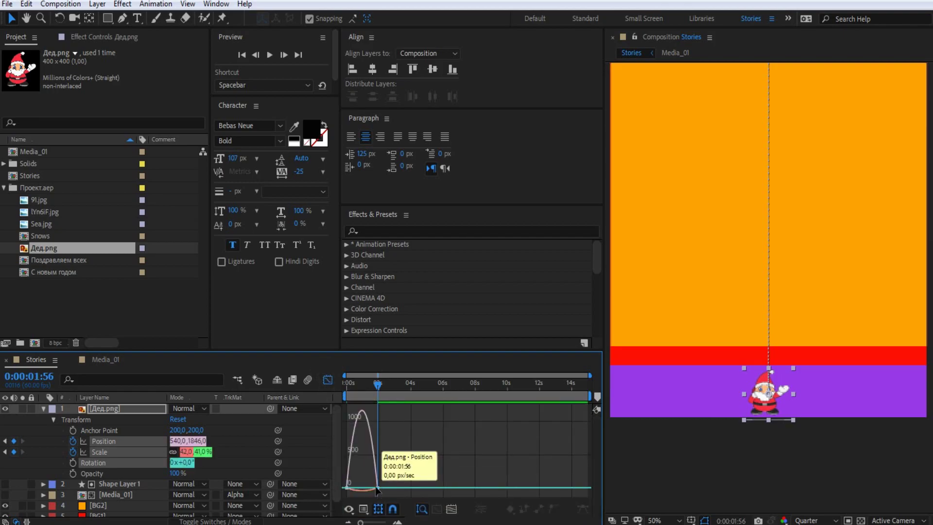
pyautogui.moveTo(377, 489); pyautogui.dragTo(362, 489)
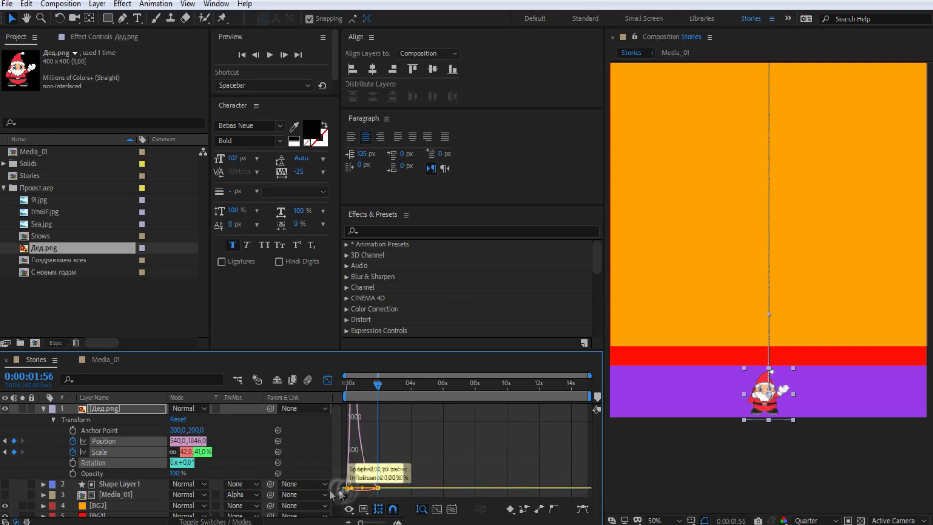
pyautogui.click(328, 380)
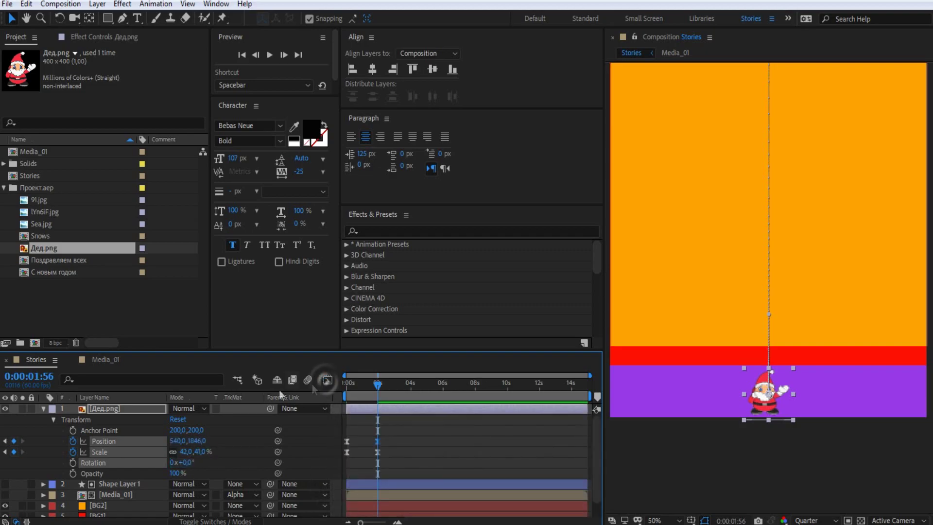
pyautogui.click(44, 409)
pyautogui.click(343, 384)
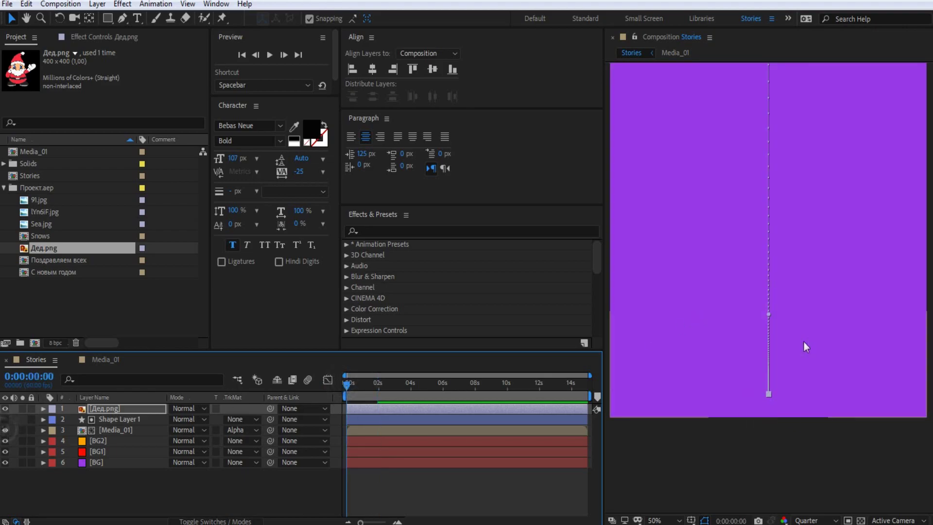
# Zoom the viewer out to 25%, pan to the comp's top, and play a preview of Stories.
pyautogui.scroll(-2, 802, 349)
pyautogui.moveTo(746, 220); pyautogui.dragTo(745, 298)
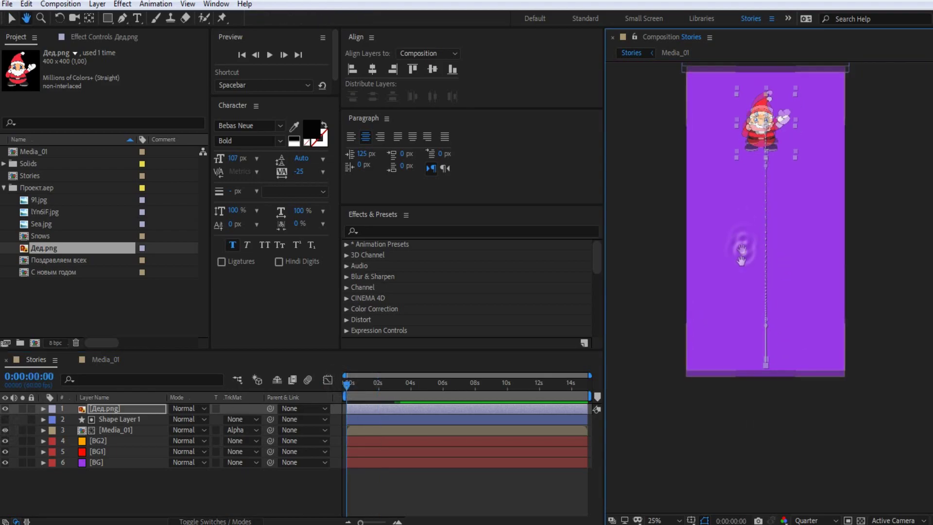
pyautogui.moveTo(745, 298); pyautogui.dragTo(747, 298)
pyautogui.press('v')
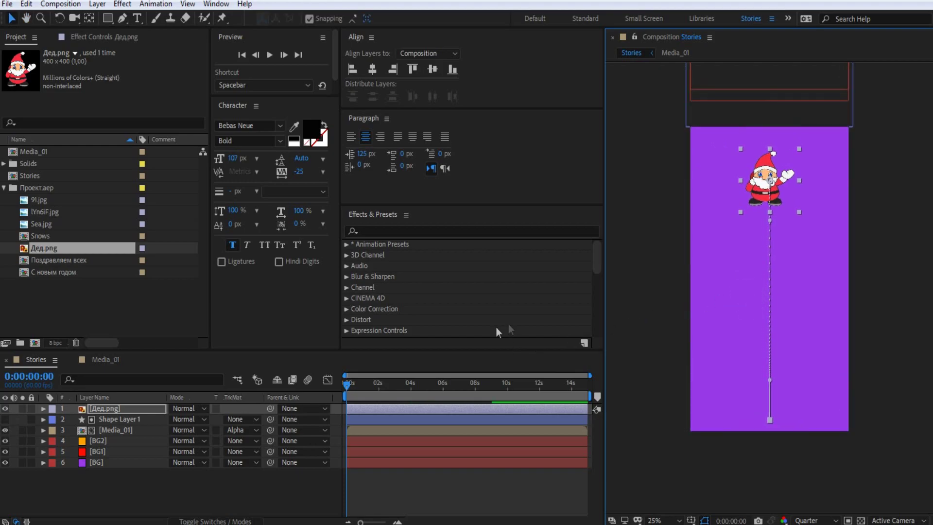
pyautogui.press('space')
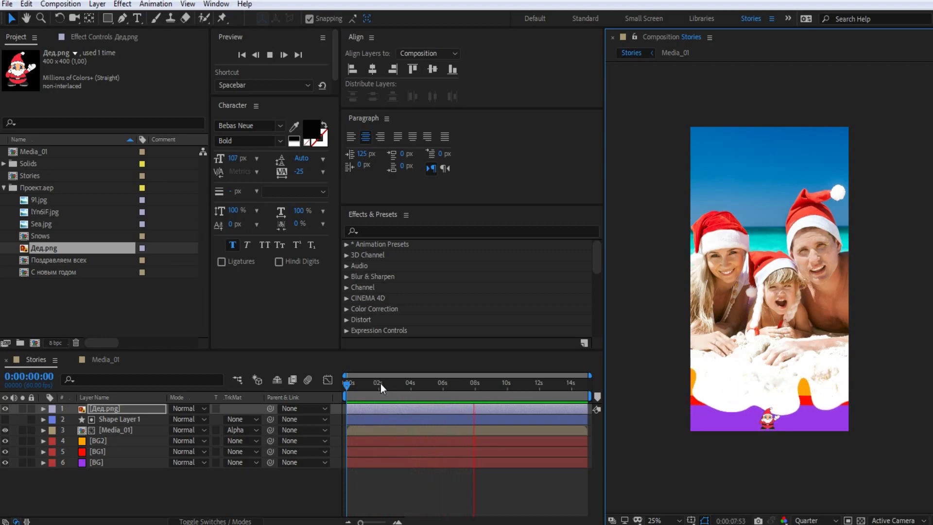
pyautogui.press('space')
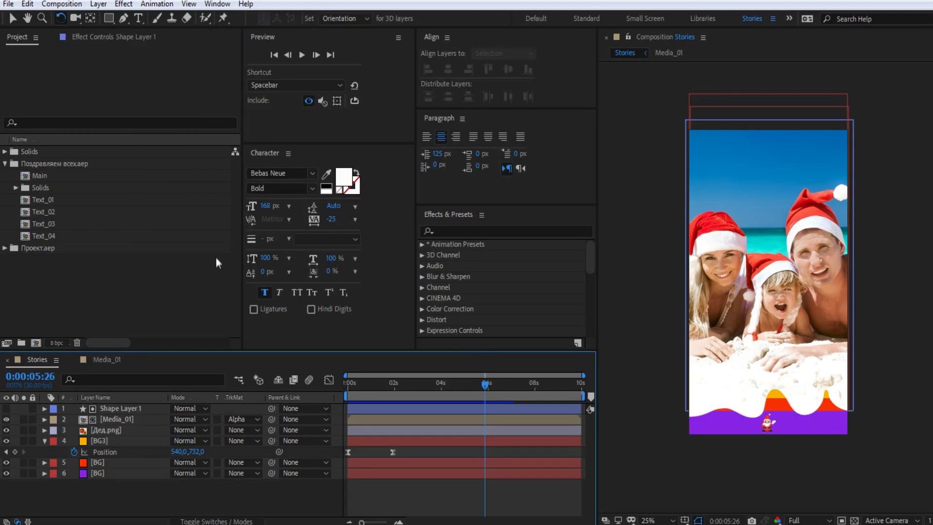
# Expand the Поздравляем всех folder and place the Main comp as Stories' top layer.
pyautogui.click(5, 164)
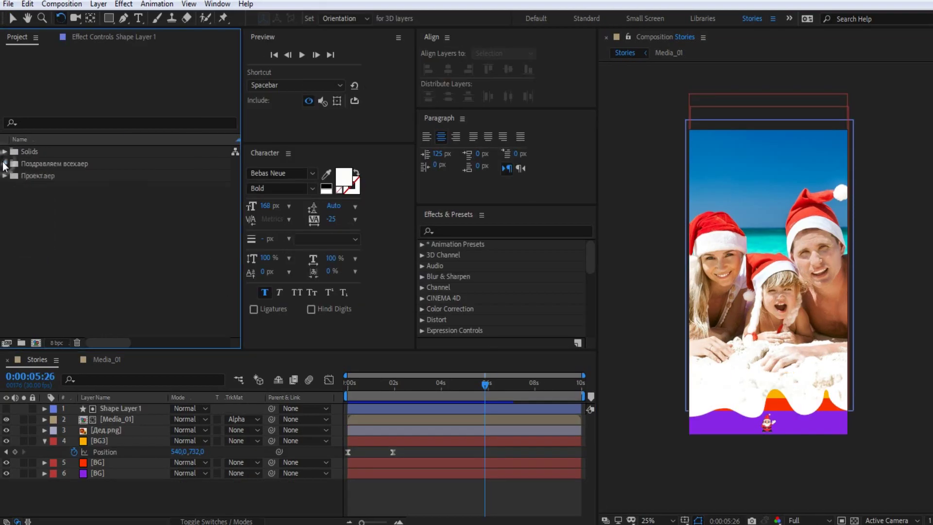
pyautogui.click(5, 176)
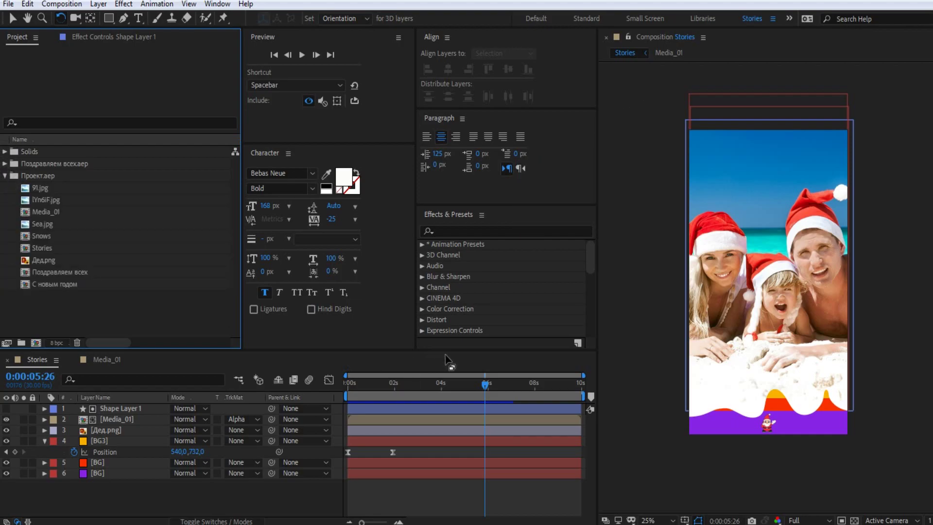
pyautogui.press('space')
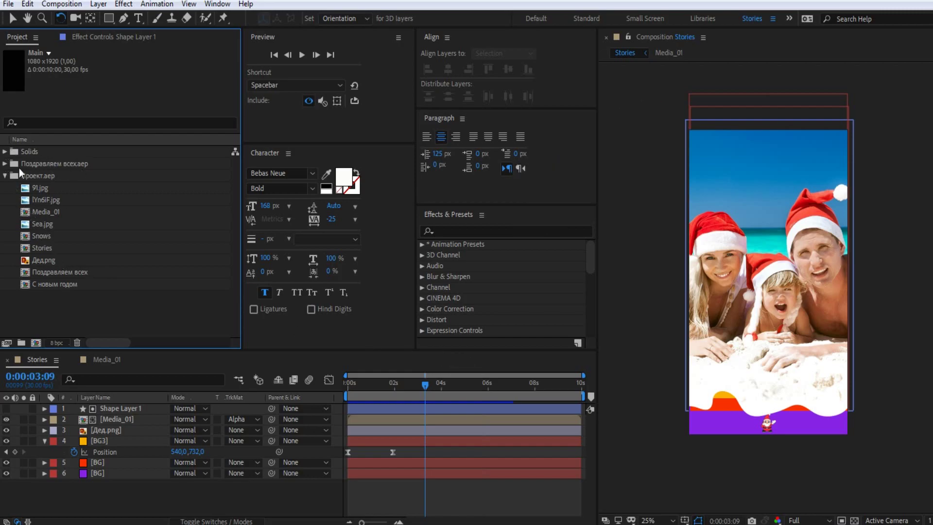
pyautogui.click(5, 164)
pyautogui.click(43, 177)
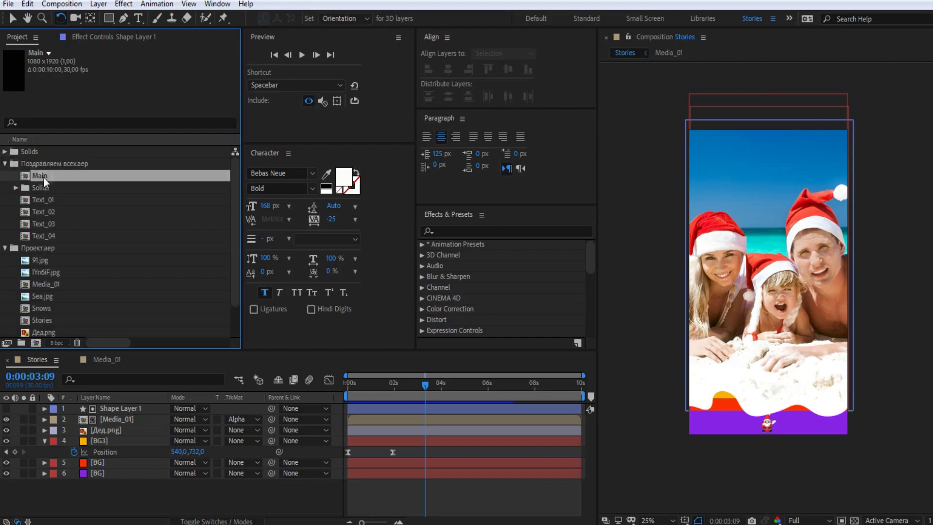
pyautogui.moveTo(41, 173); pyautogui.dragTo(101, 413)
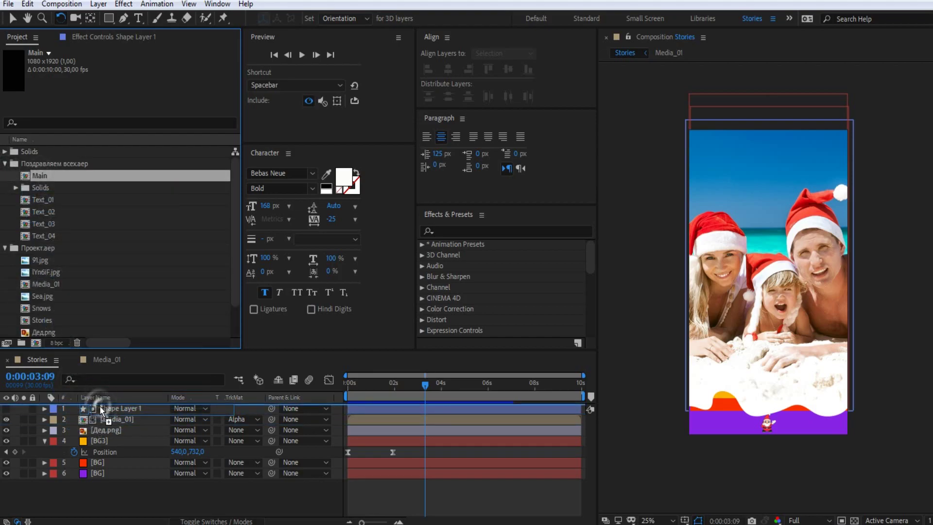
pyautogui.moveTo(101, 413); pyautogui.dragTo(101, 411)
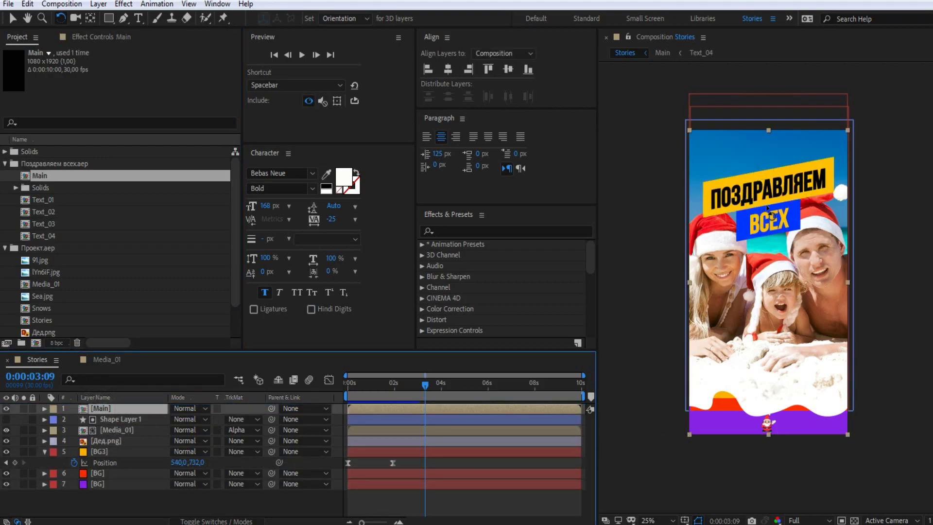
# Move the ПОЗДРАВЛЯЕМ ВСЕХ Main title slightly higher and preview it from 0:00.
pyautogui.press('.')
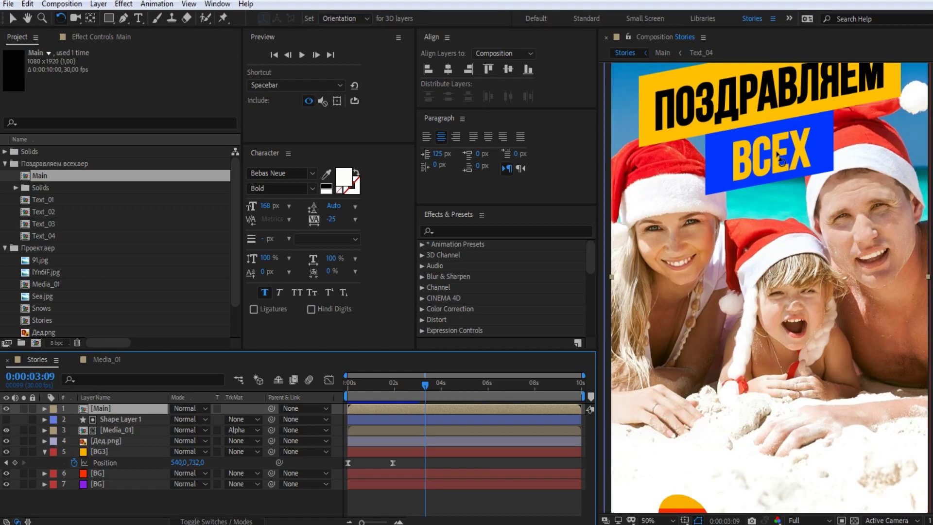
pyautogui.press(',')
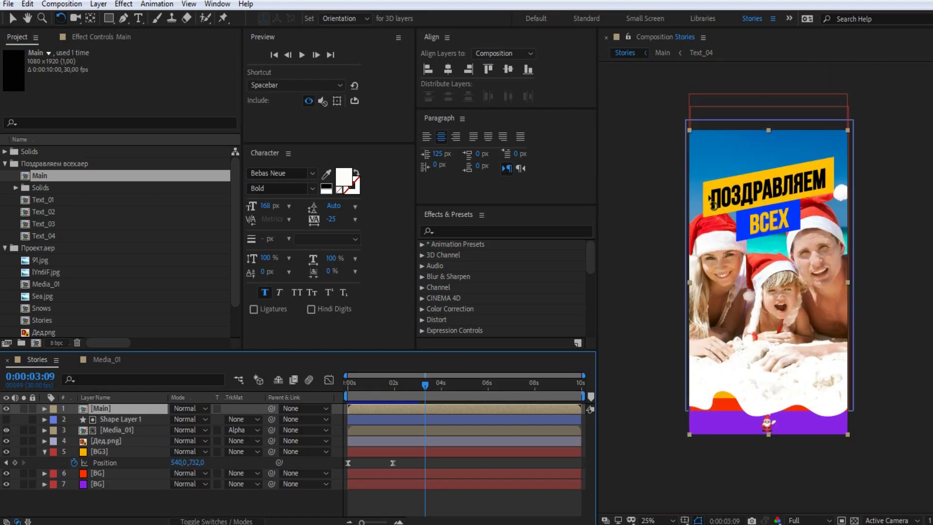
pyautogui.press('v')
pyautogui.moveTo(767, 214); pyautogui.dragTo(763, 192)
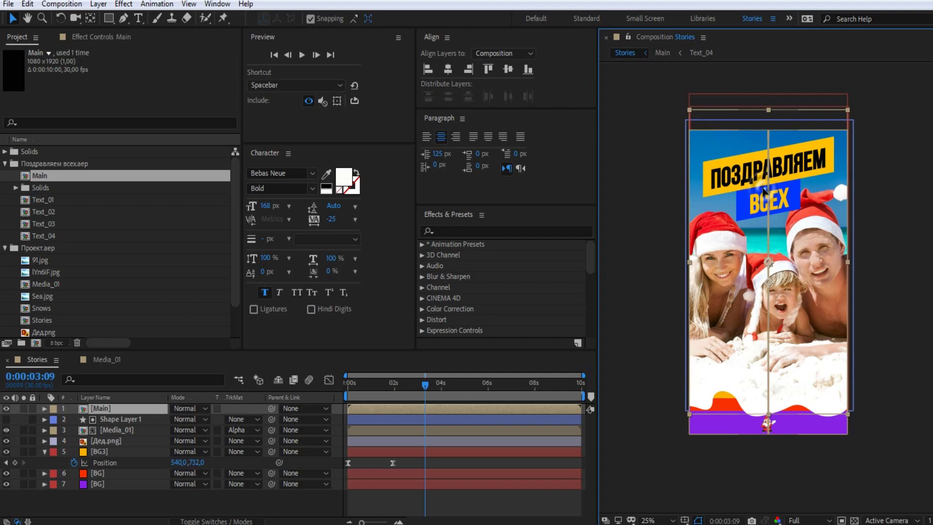
pyautogui.moveTo(763, 191); pyautogui.dragTo(761, 194)
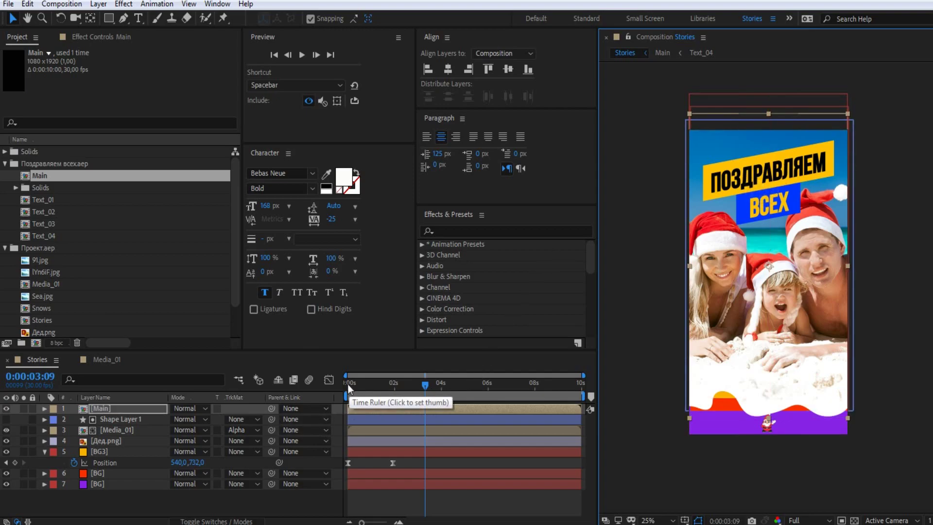
pyautogui.click(348, 384)
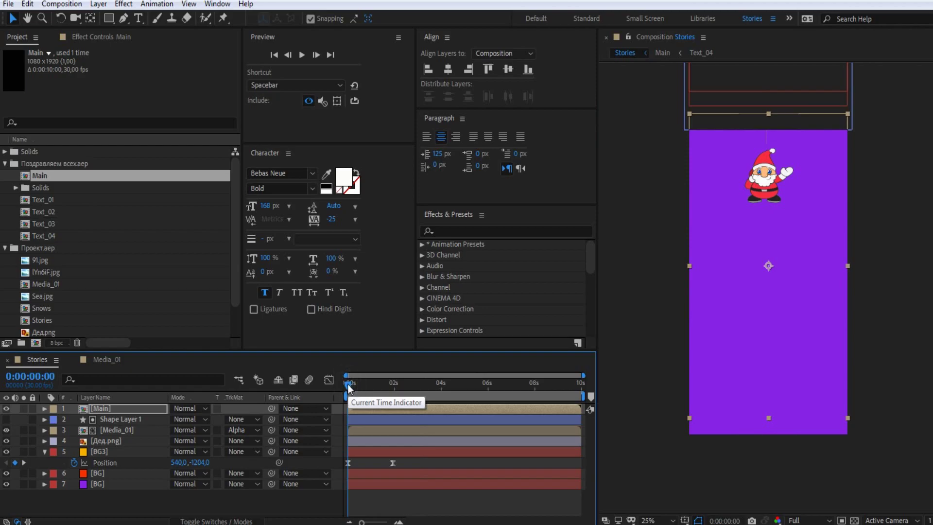
pyautogui.press('space')
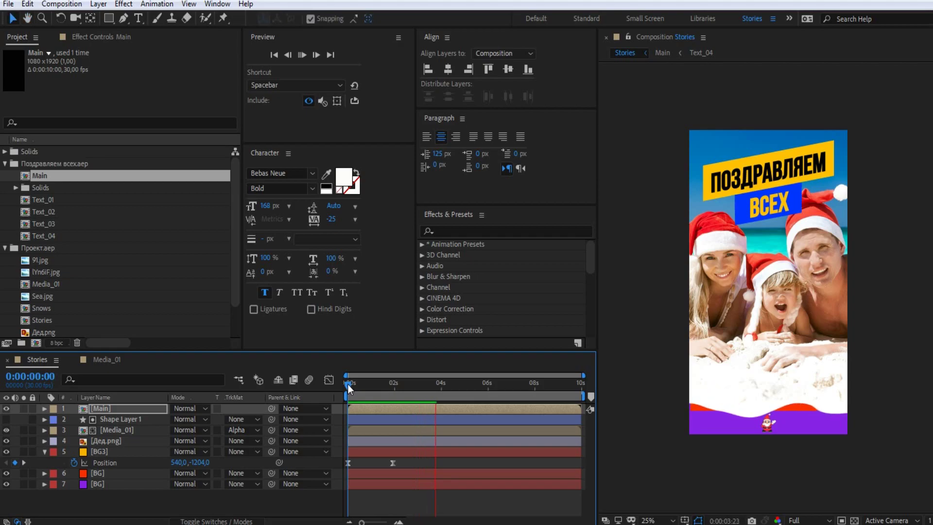
# Keyframe Media_01's Scale at 100% at 1:28 and 300% at 0:00.
pyautogui.press('space')
pyautogui.press('w')
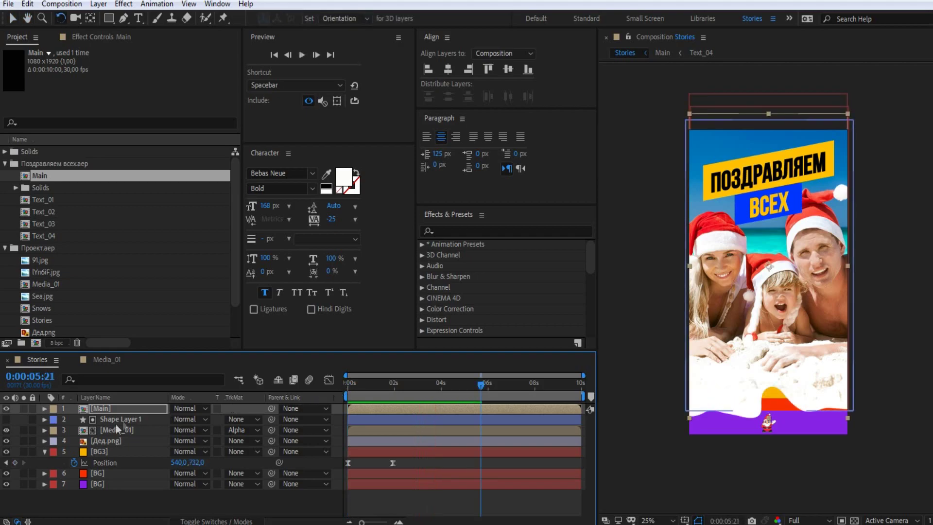
pyautogui.click(112, 431)
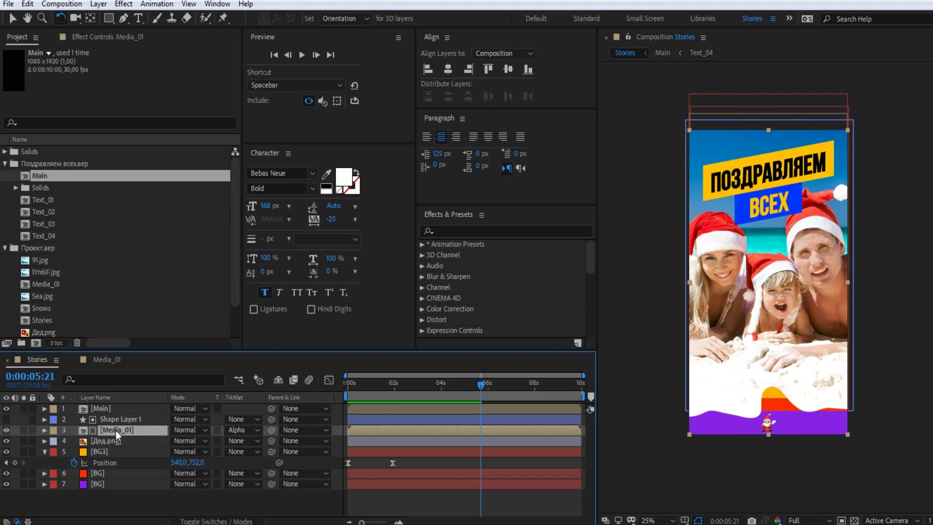
pyautogui.press('s')
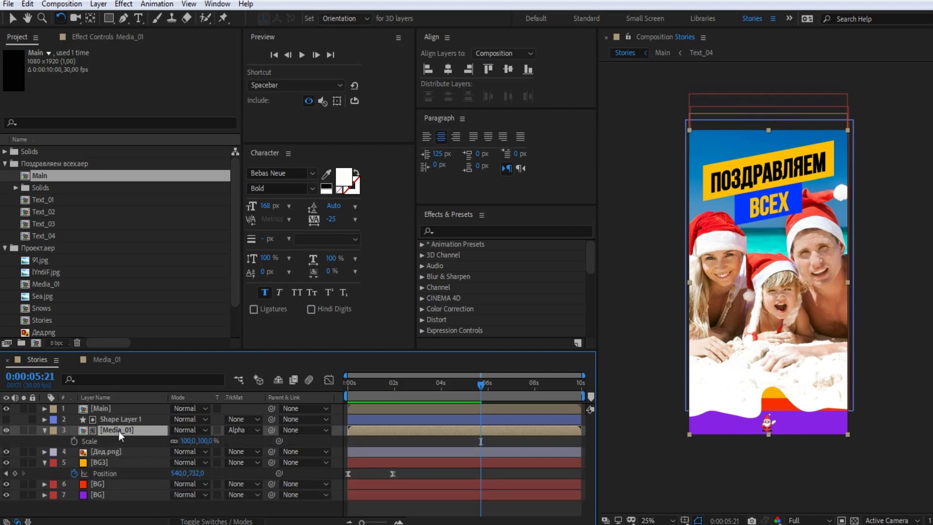
pyautogui.click(394, 384)
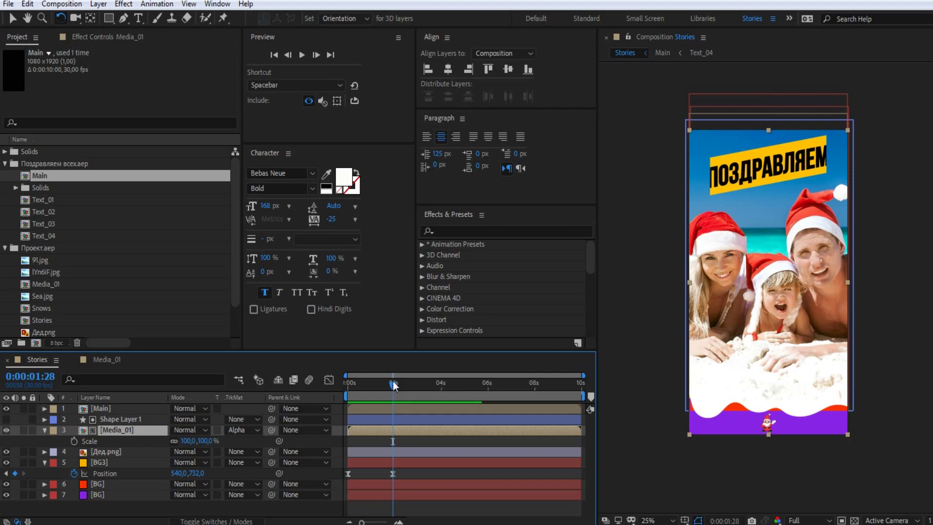
pyautogui.click(75, 442)
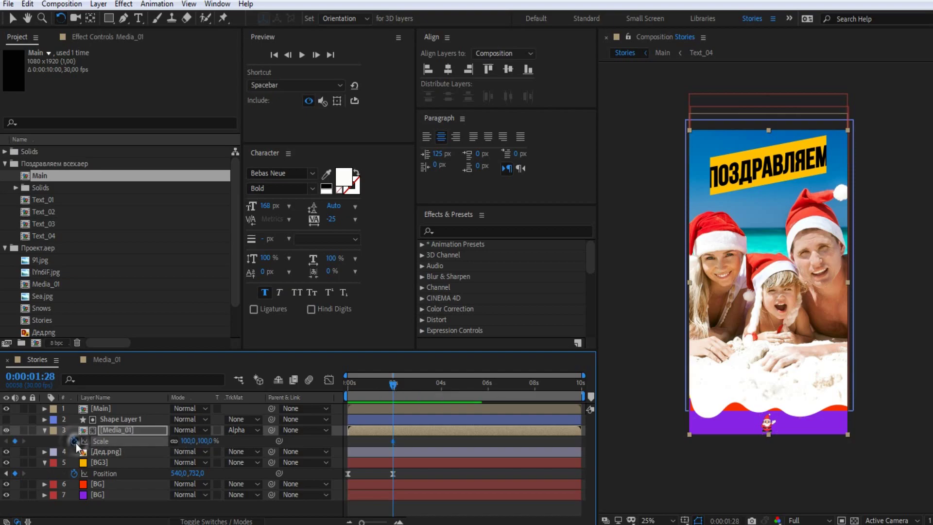
pyautogui.moveTo(392, 384); pyautogui.dragTo(337, 386)
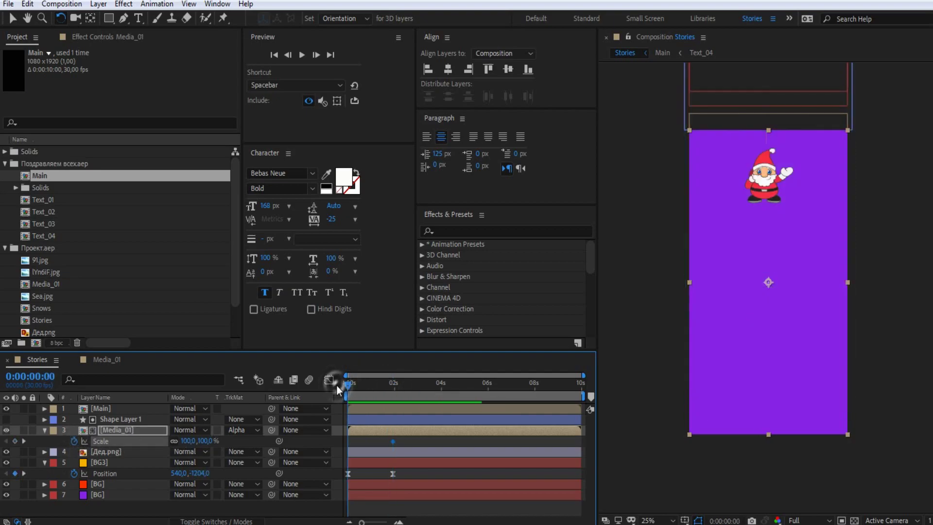
pyautogui.click(205, 441)
pyautogui.click(150, 455)
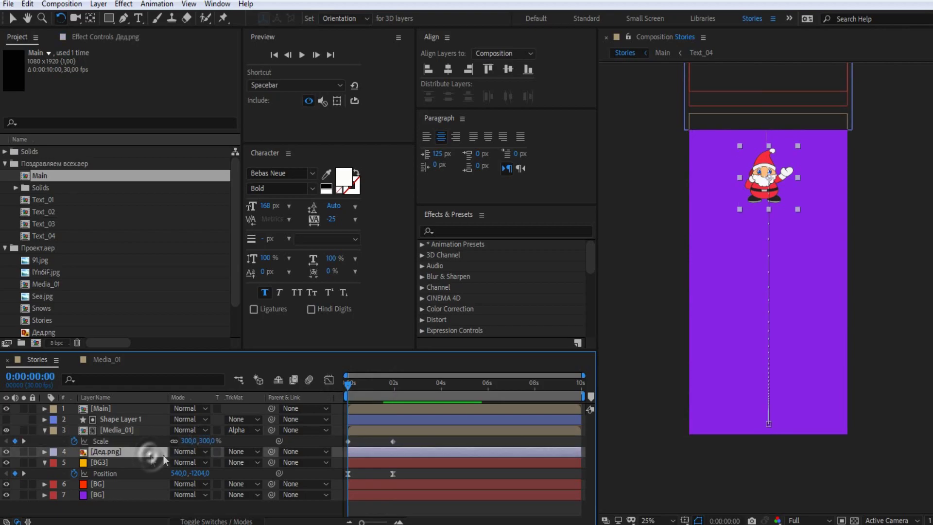
# Preview the photo zoom and apply Easy Ease to its Scale keyframes.
pyautogui.press('space')
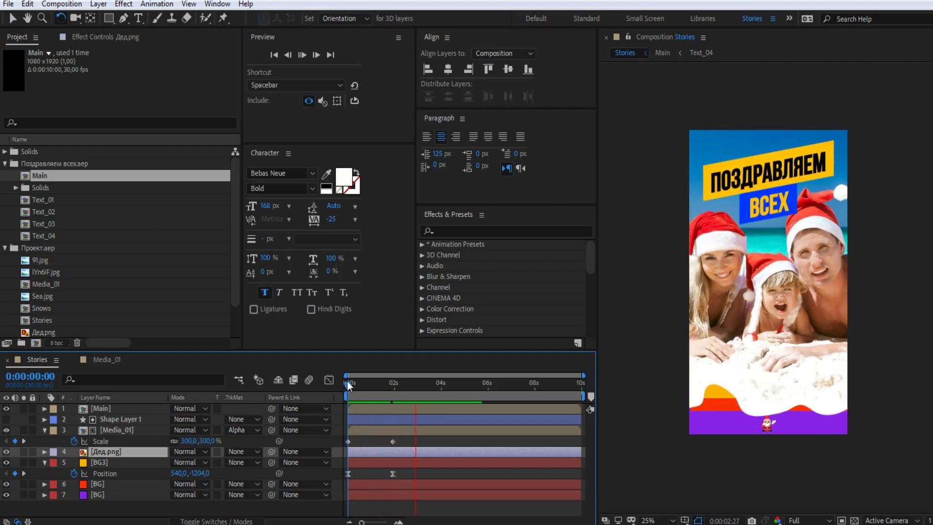
pyautogui.press('space')
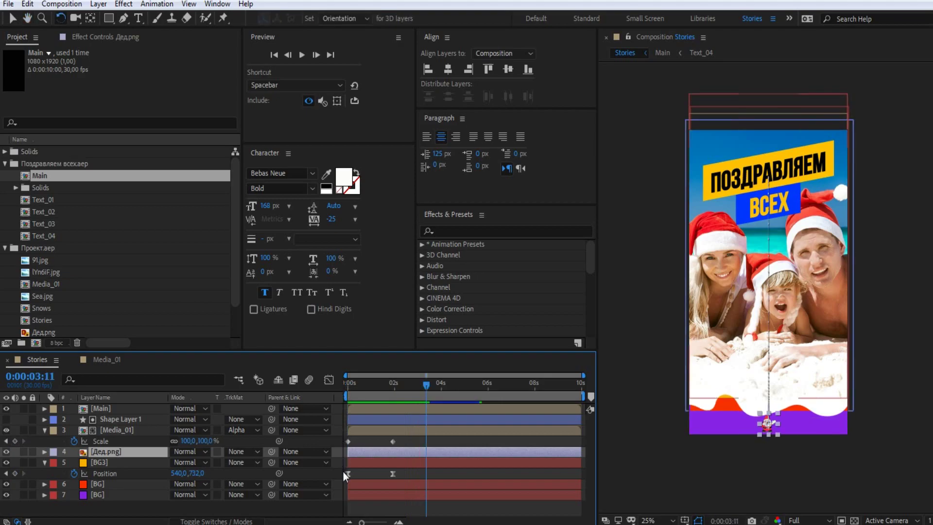
pyautogui.moveTo(343, 468); pyautogui.dragTo(401, 479)
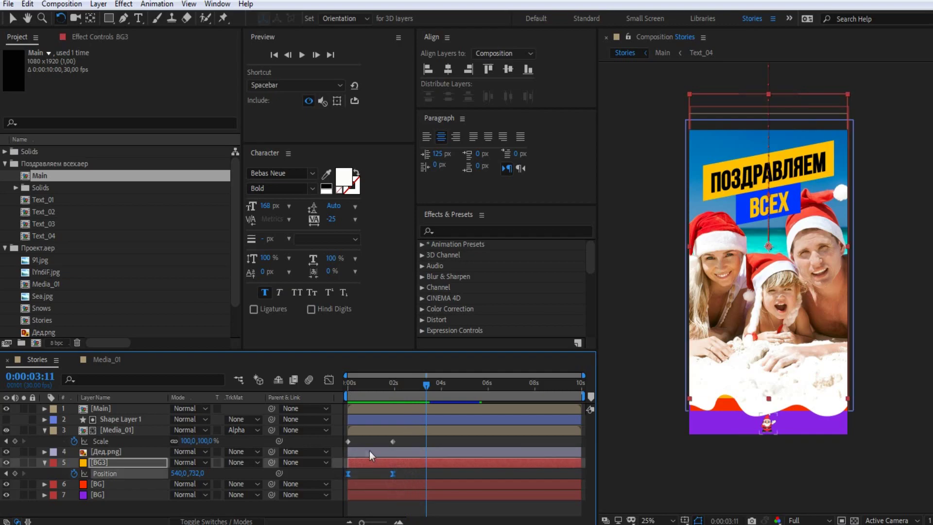
pyautogui.moveTo(343, 433)
pyautogui.mouseDown()
pyautogui.moveTo(361, 448)
pyautogui.moveTo(410, 450)
pyautogui.mouseUp()
pyautogui.press('F9')
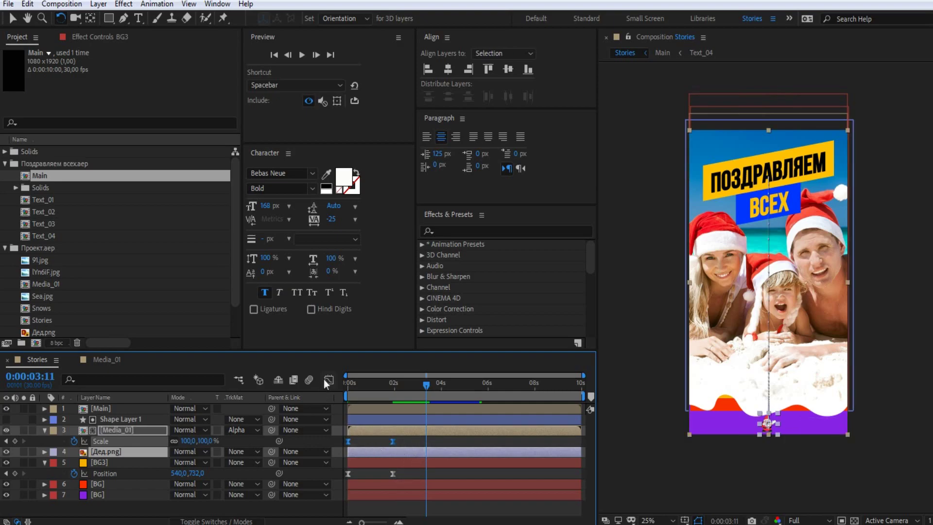
# Drag the Scale influence handles in the Graph Editor for a smooth ease-in.
pyautogui.click(329, 380)
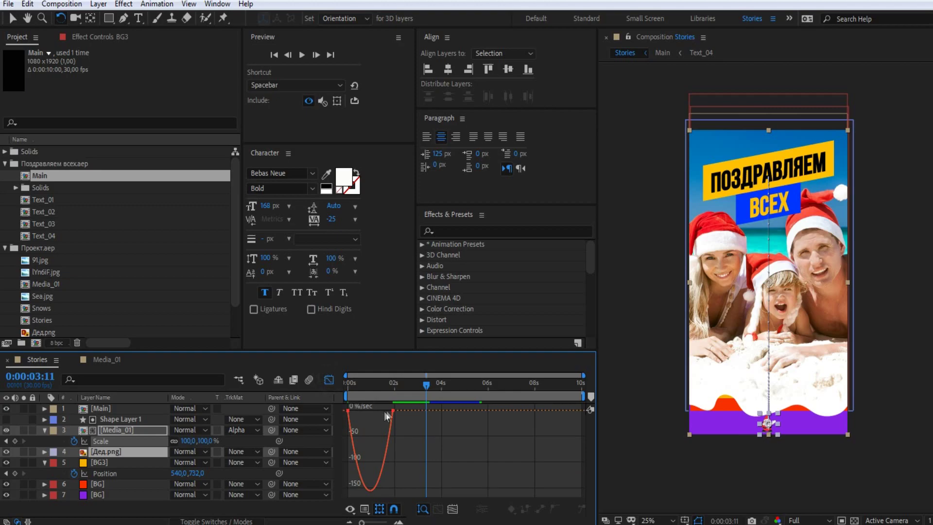
pyautogui.moveTo(392, 412); pyautogui.dragTo(331, 410)
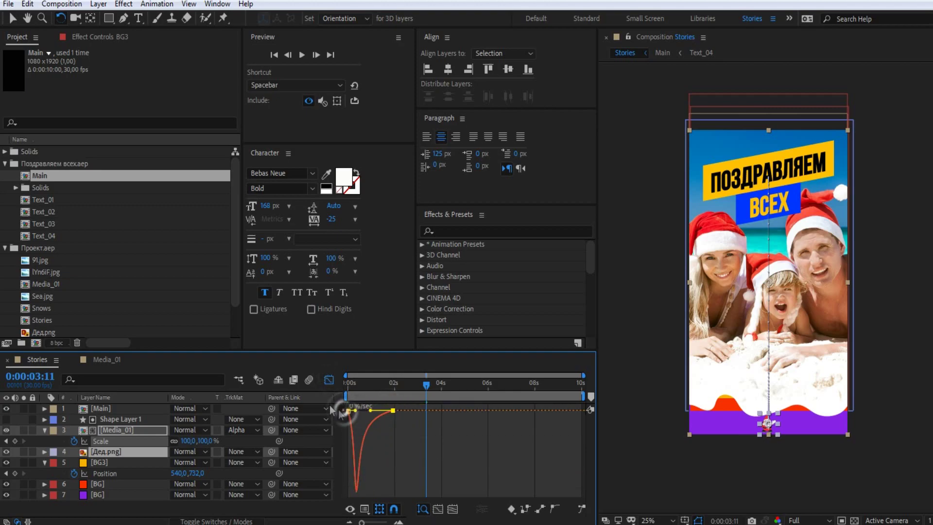
pyautogui.click(328, 380)
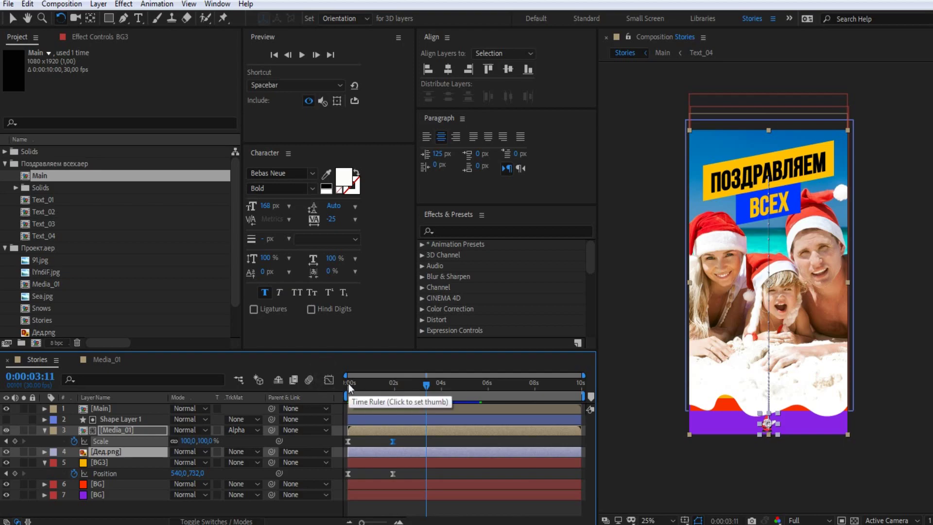
# Preview the eased zoom from the start and select Shape Layer 1.
pyautogui.click(348, 384)
pyautogui.press('space')
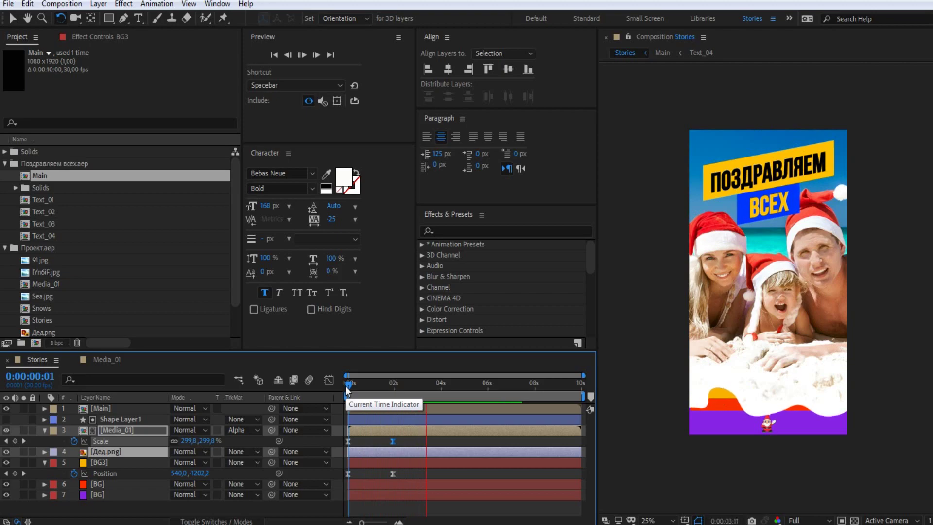
pyautogui.press('space')
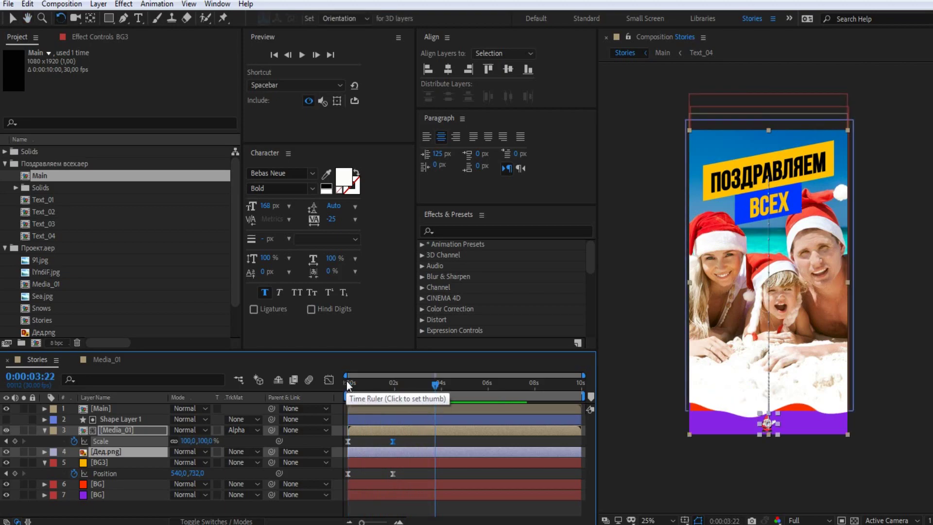
pyautogui.click(369, 419)
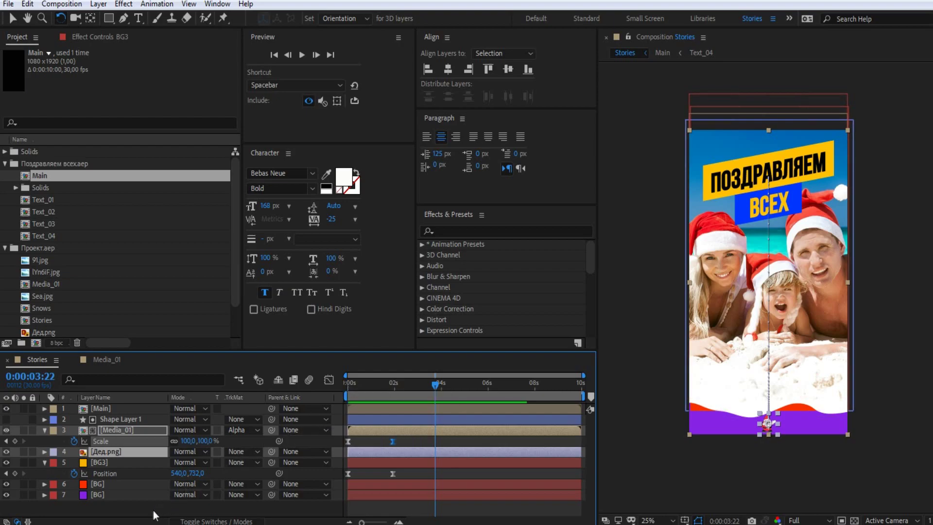
# Add a new adjustment layer and rename it CC.
pyautogui.rightClick(125, 514)
pyautogui.moveTo(175, 370)
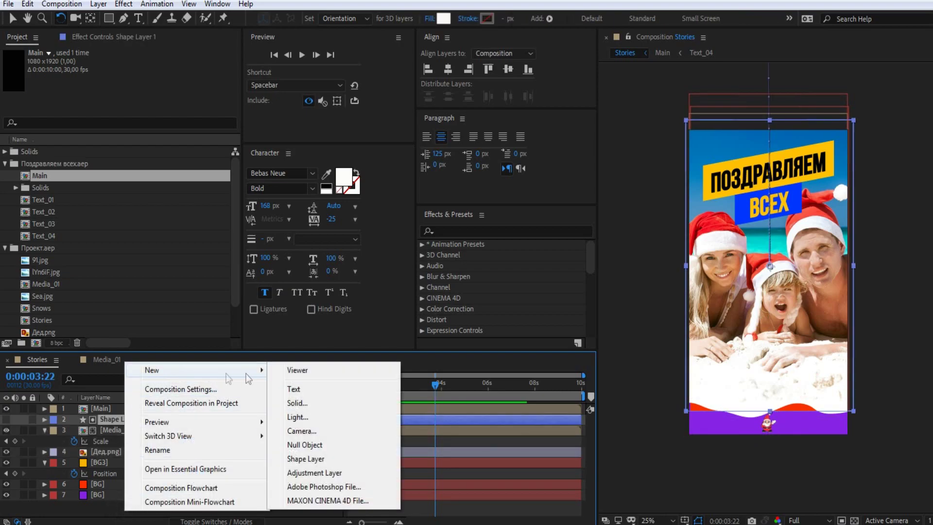
pyautogui.click(308, 474)
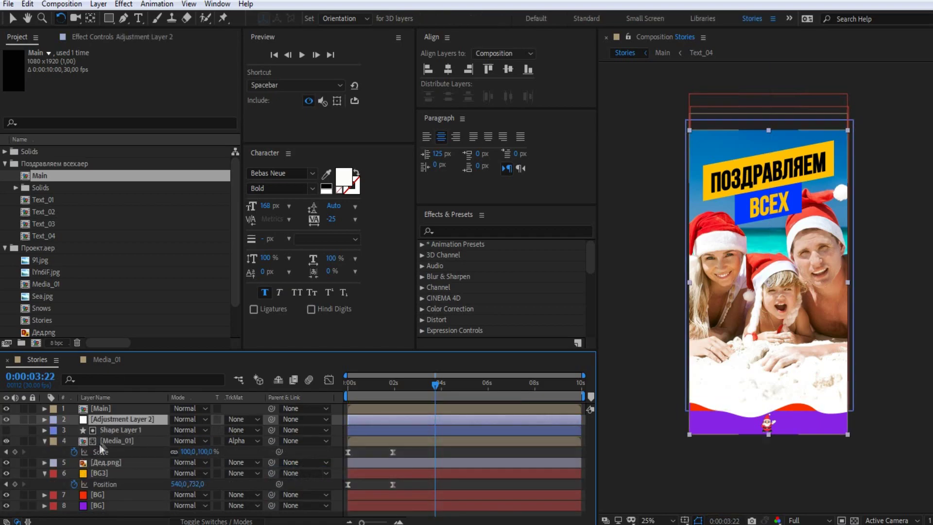
pyautogui.rightClick(118, 417)
pyautogui.click(150, 406)
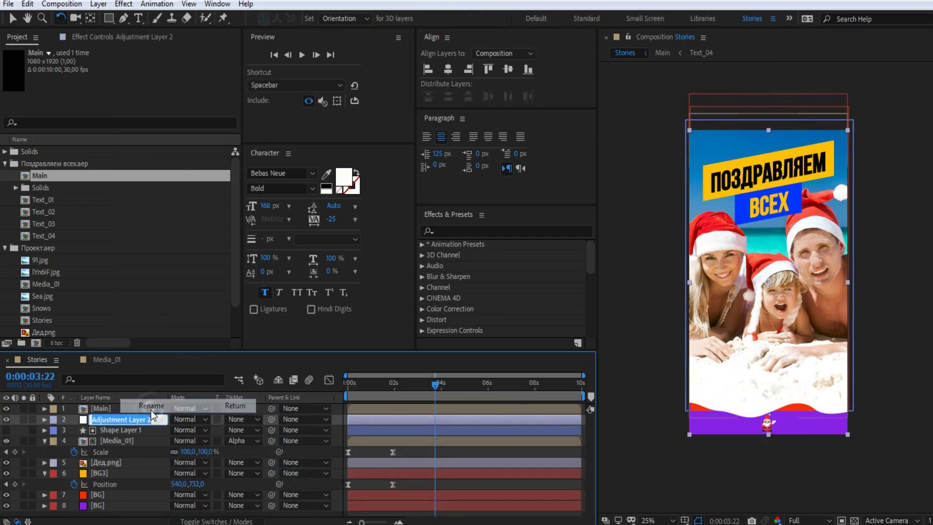
pyautogui.write('CC')
pyautogui.press('Return')
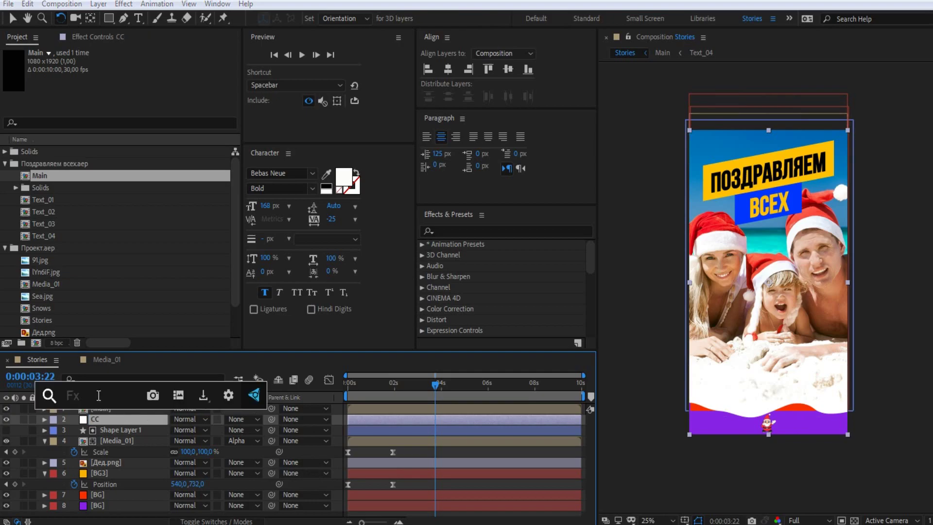
# Apply Curves to CC and drag an S-curve that boosts contrast.
pyautogui.hotkey('ctrl', 'space')
pyautogui.write('curve')
pyautogui.press('Return')
pyautogui.moveTo(65, 227); pyautogui.dragTo(71, 235)
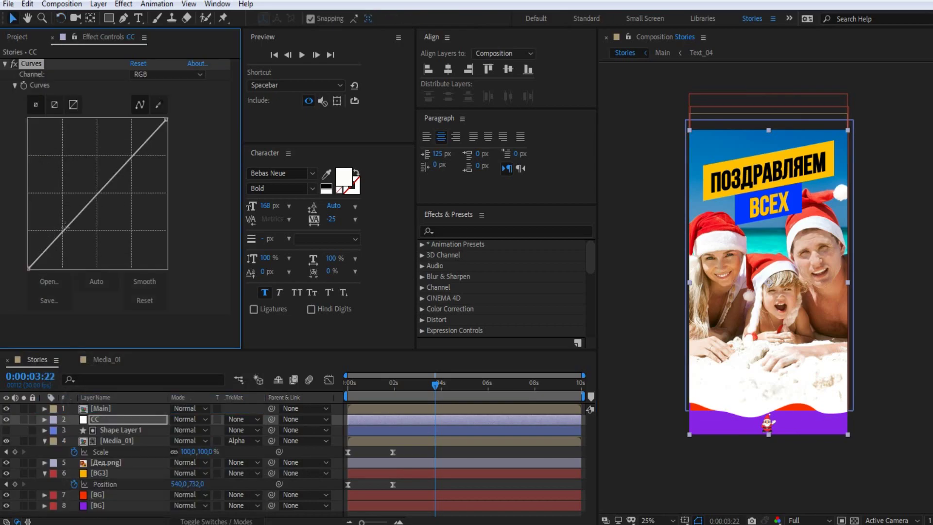
pyautogui.moveTo(132, 158); pyautogui.dragTo(124, 155)
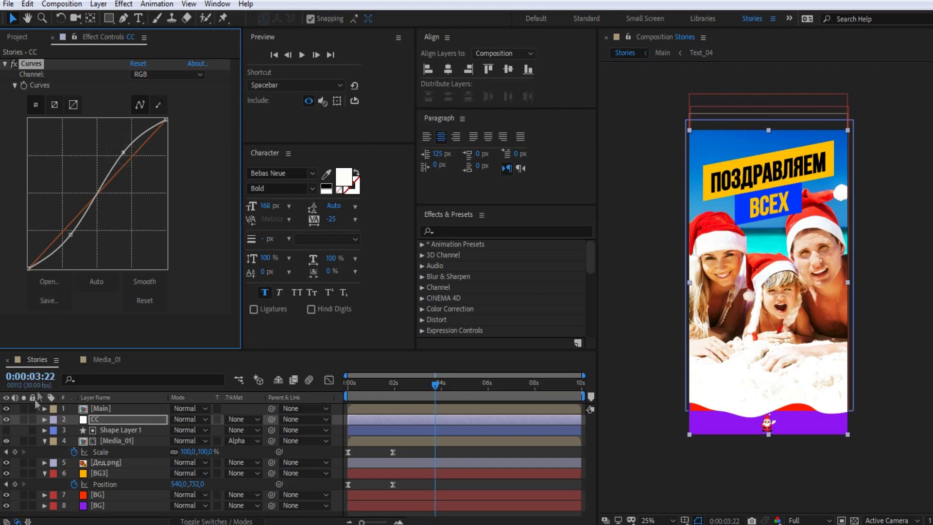
# Toggle the CC layer's visibility repeatedly to compare contrast before and after.
pyautogui.click(6, 419)
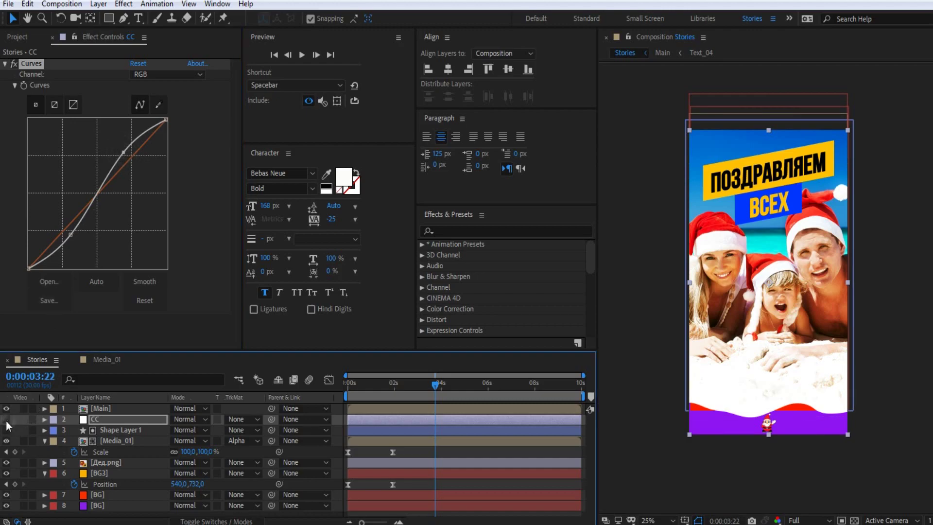
pyautogui.click(6, 419)
pyautogui.click(6, 419)
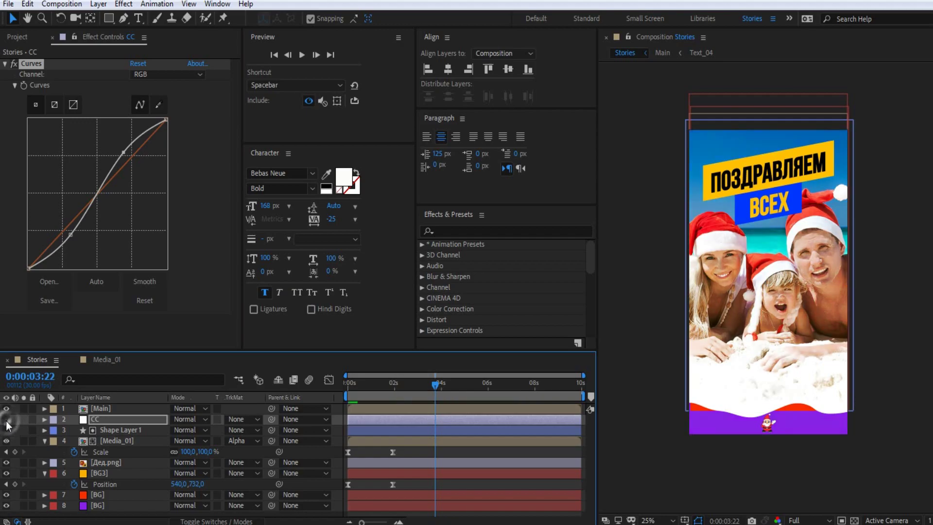
pyautogui.click(5, 419)
pyautogui.click(6, 419)
pyautogui.click(5, 419)
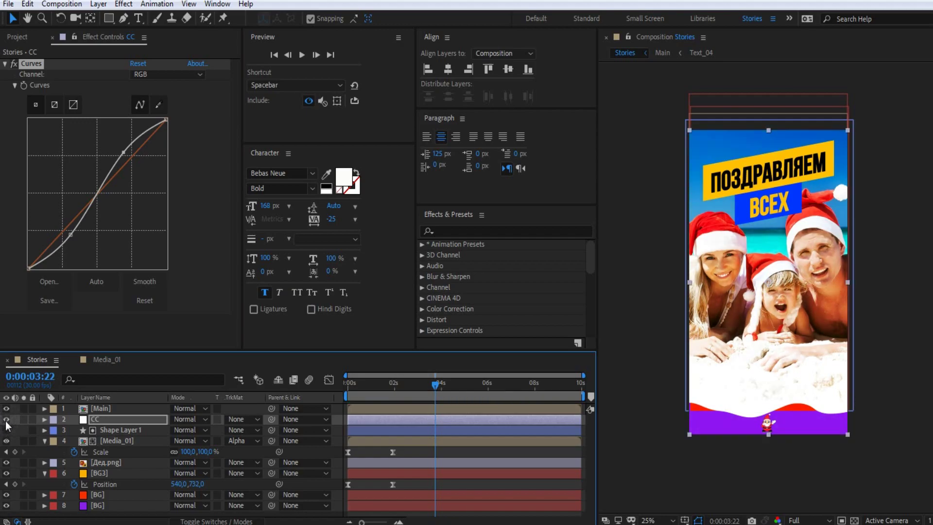
pyautogui.click(17, 36)
# Preview Stories from the start, then collapse the Media_01 and BG3 properties.
pyautogui.click(4, 163)
pyautogui.press('w')
pyautogui.click(348, 384)
pyautogui.press('space')
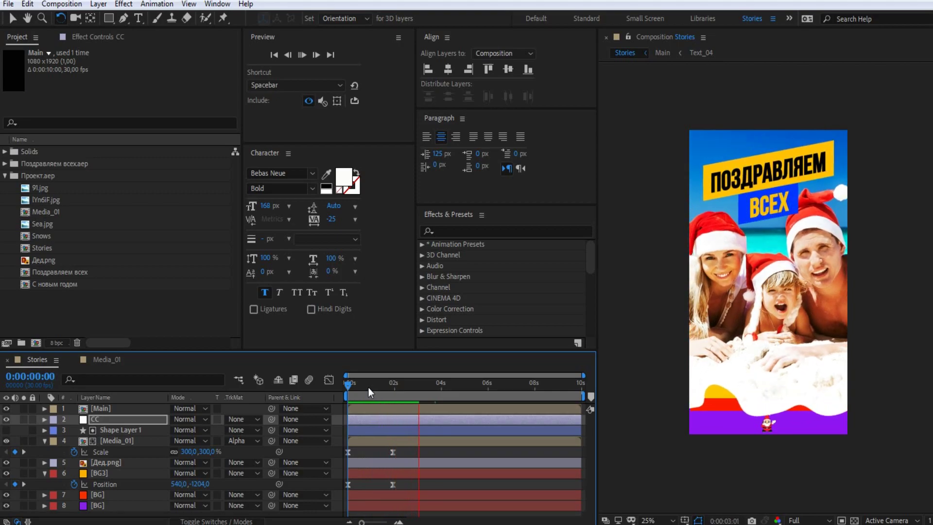
pyautogui.press('space')
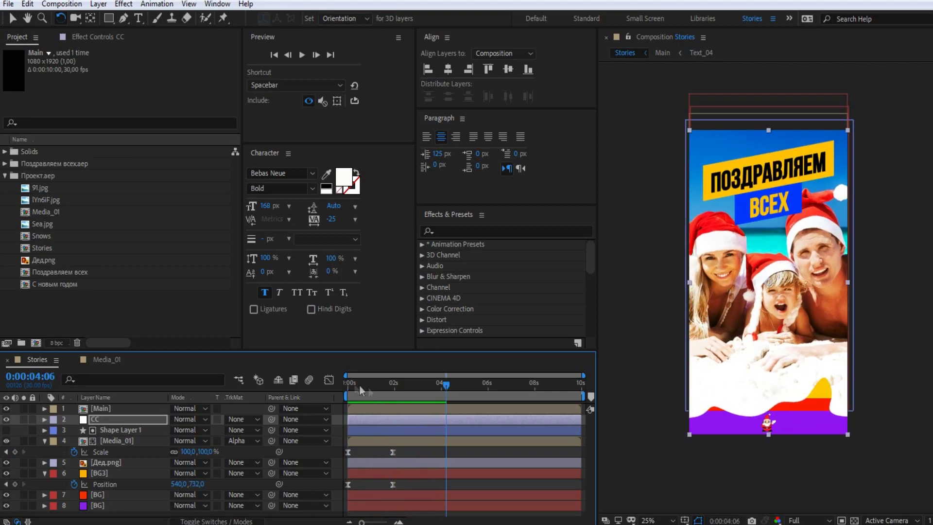
pyautogui.click(44, 441)
pyautogui.click(45, 463)
# Drag the Snows comp to the top of the Stories timeline and return to 0:00.
pyautogui.click(30, 235)
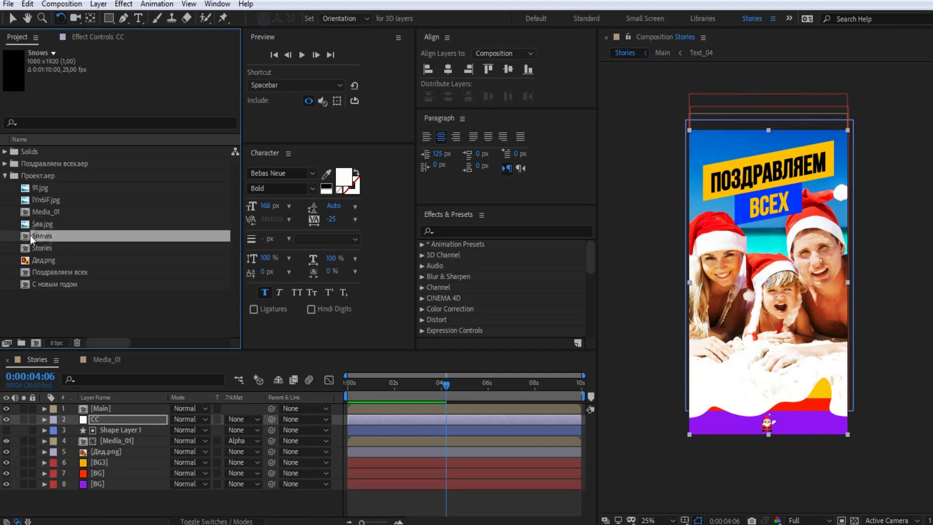
pyautogui.moveTo(62, 235); pyautogui.dragTo(101, 408)
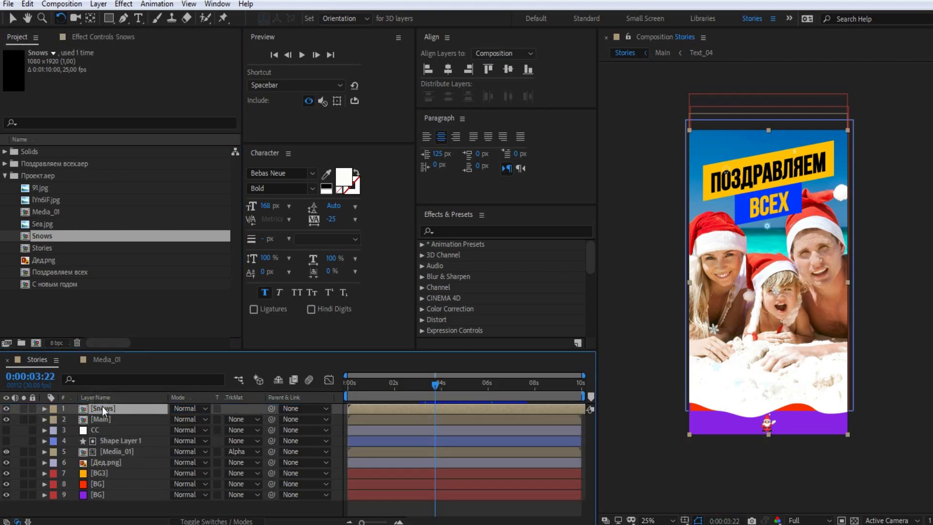
pyautogui.click(347, 383)
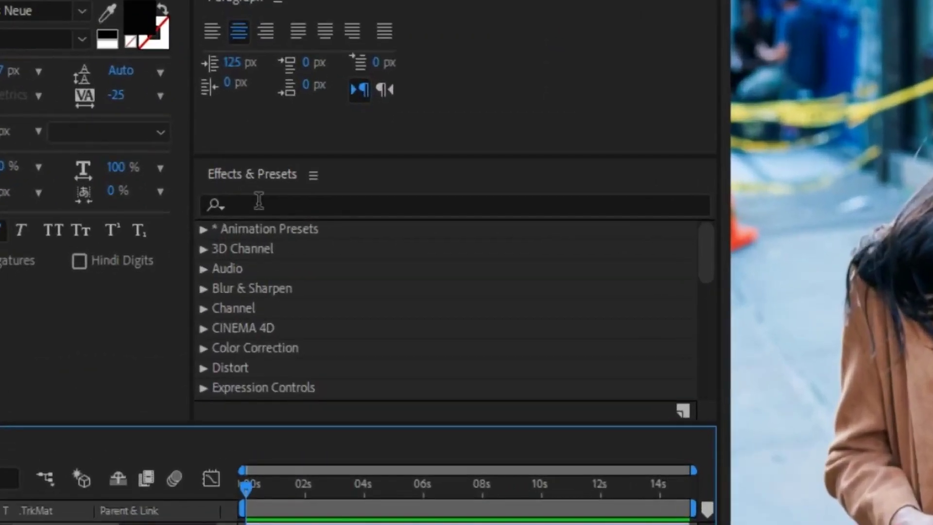
# Apply CC Snowfall to the woman photo and make the flakes slightly smaller.
pyautogui.click(353, 231)
pyautogui.write('snow')
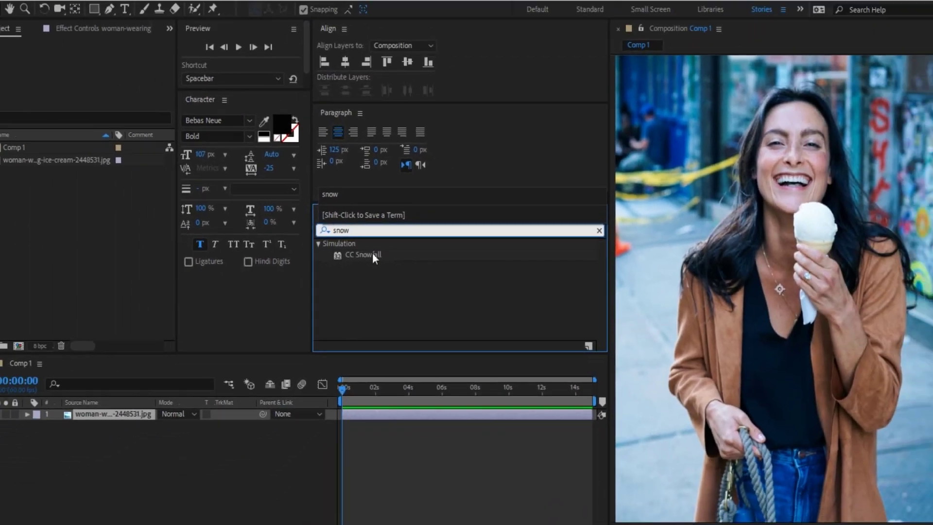
pyautogui.moveTo(372, 252); pyautogui.dragTo(128, 409)
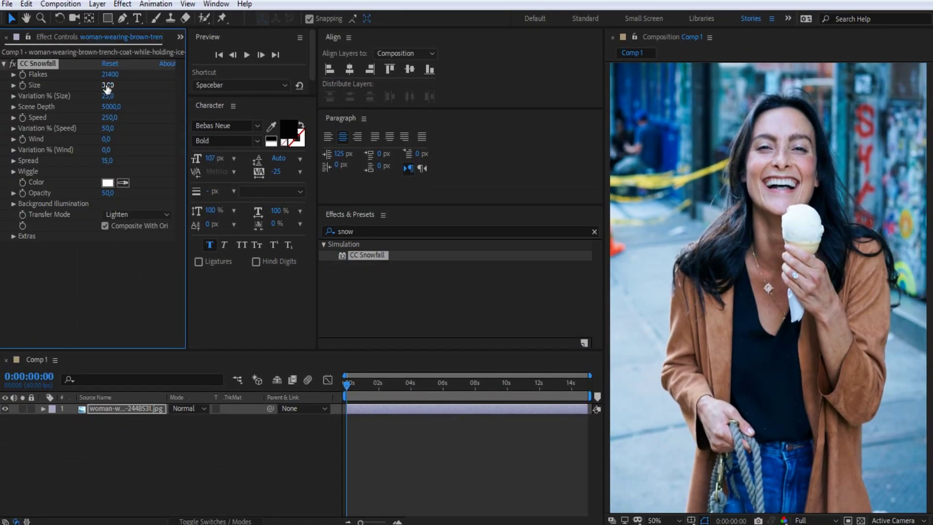
pyautogui.moveTo(109, 85); pyautogui.dragTo(120, 92)
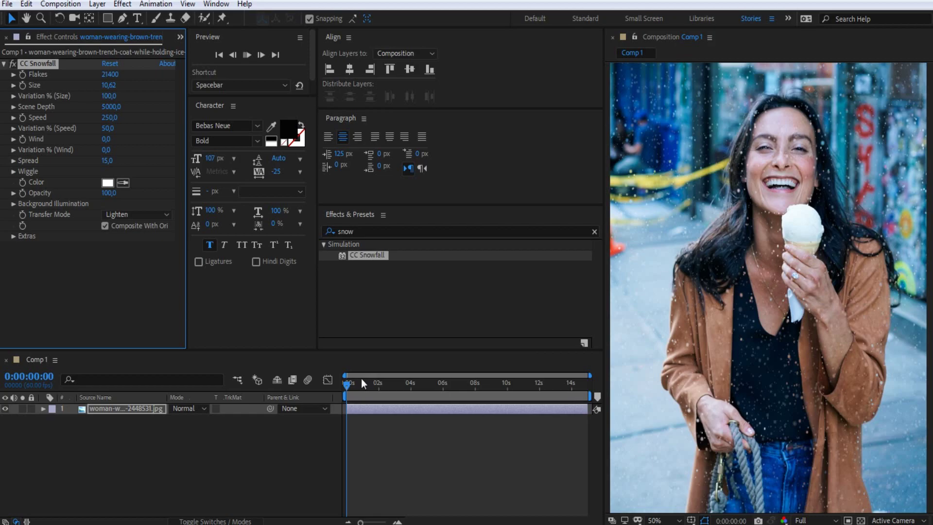
# Raise the snowfall Speed to 933 and preview the faster snow.
pyautogui.press('space')
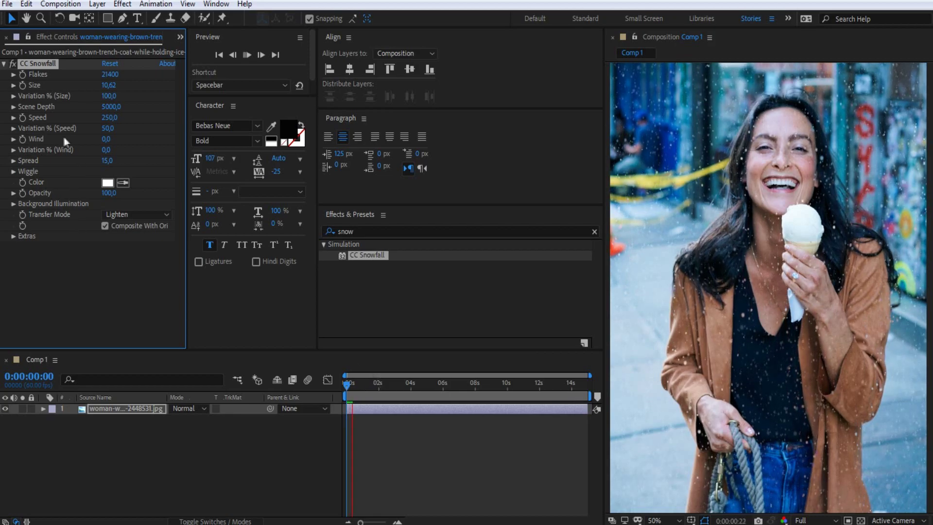
pyautogui.moveTo(111, 117); pyautogui.dragTo(176, 122)
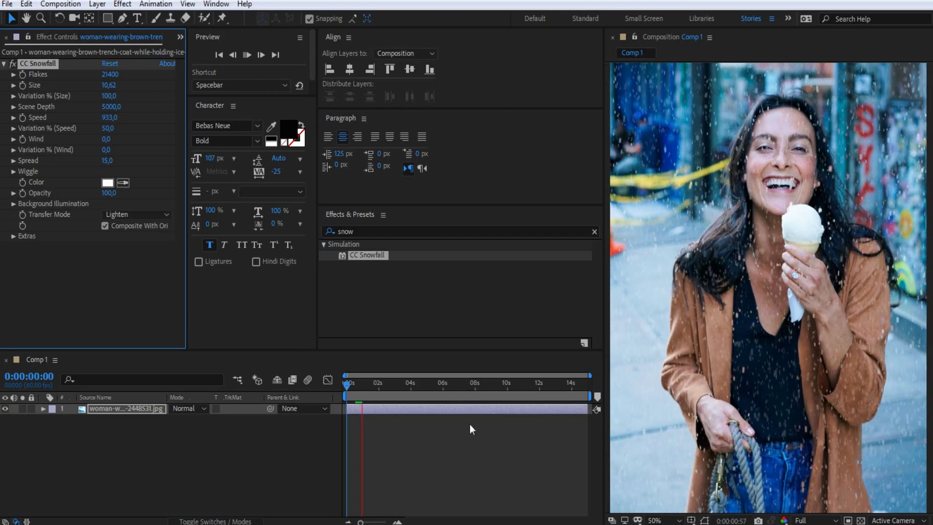
pyautogui.click(347, 386)
pyautogui.press('space')
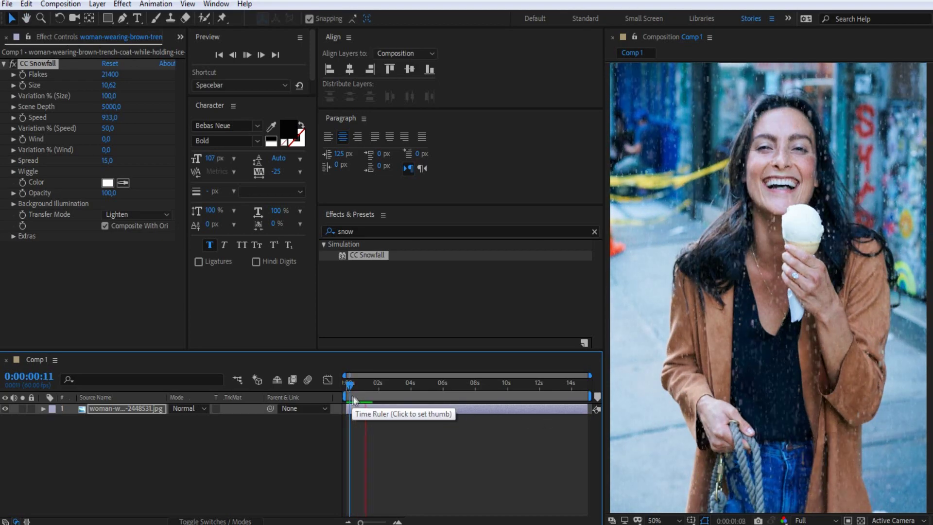
pyautogui.press('space')
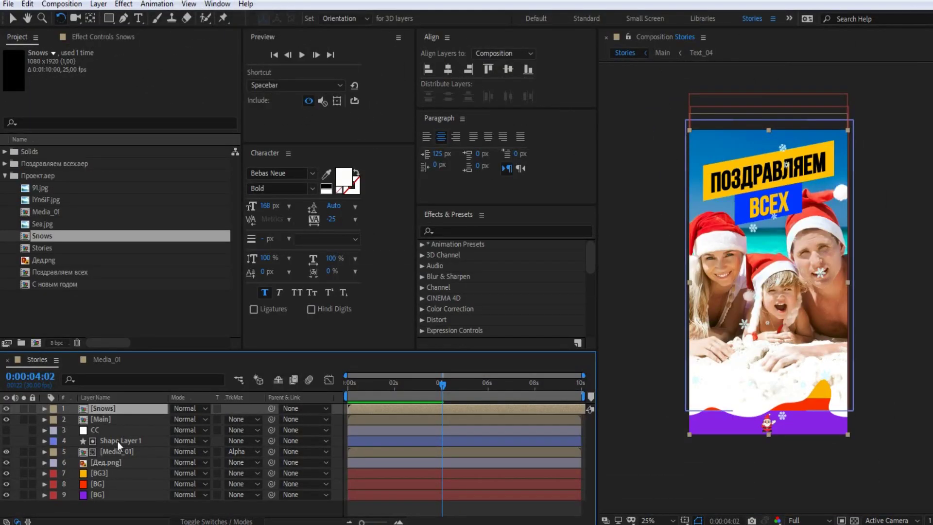
# Pre-compose Shape Layer 1 and Media_01 into Pre-comp 1, moving all attributes, and open it.
pyautogui.click(113, 441)
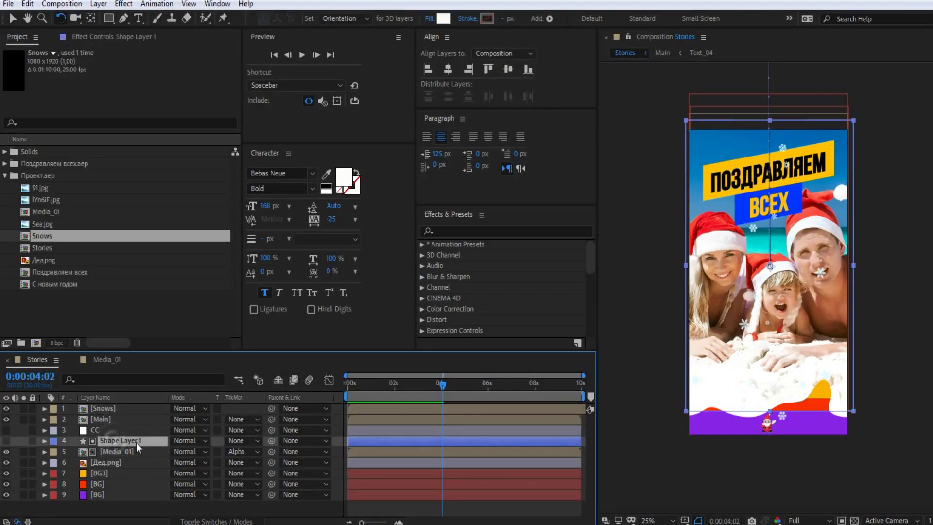
pyautogui.keyDown('ctrl'); pyautogui.click(116, 451); pyautogui.keyUp('ctrl')
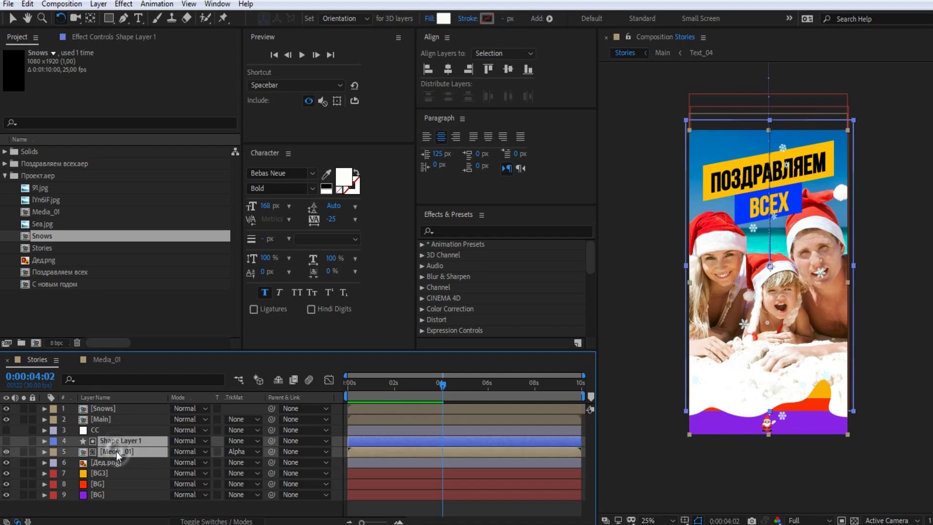
pyautogui.rightClick(116, 451)
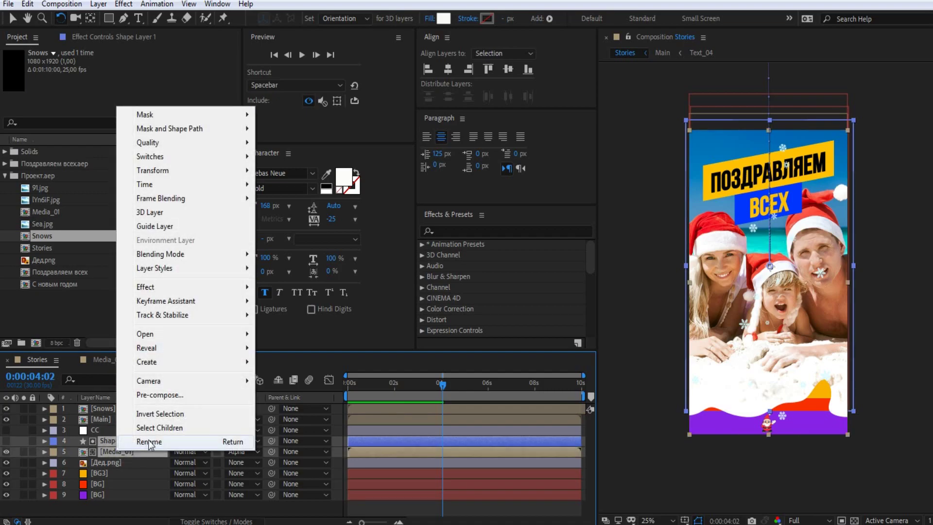
pyautogui.click(150, 395)
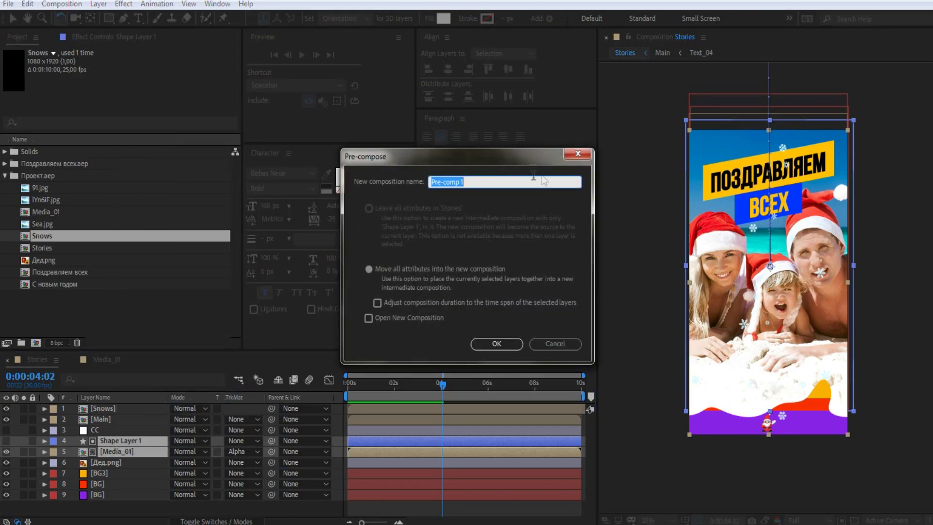
pyautogui.click(497, 344)
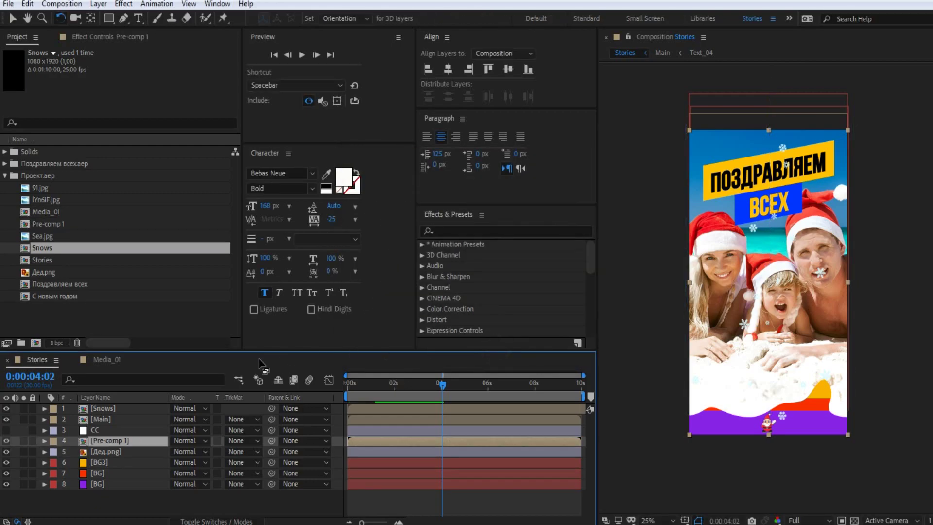
pyautogui.doubleClick(98, 441)
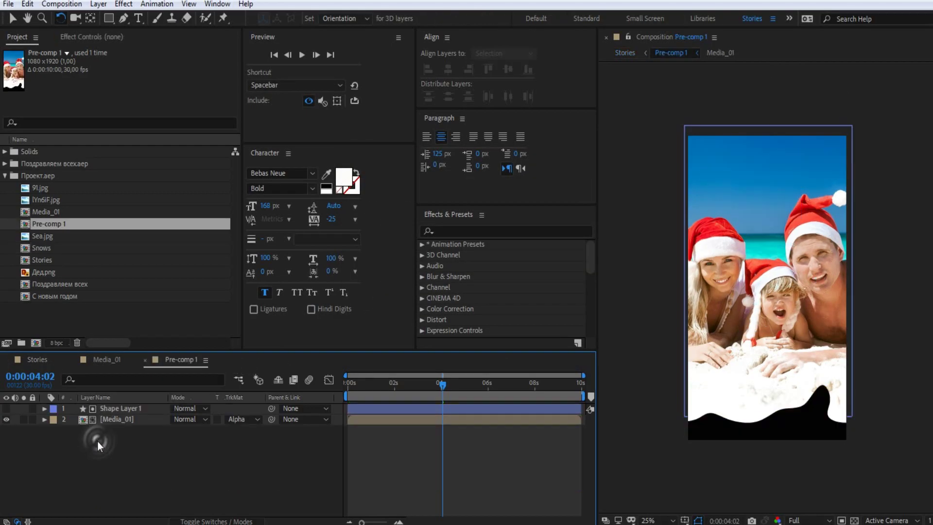
# Duplicate the shape and Media_01 layers and shift the copies to start near 5 seconds.
pyautogui.click(121, 410)
pyautogui.keyDown('shift'); pyautogui.click(119, 419); pyautogui.keyUp('shift')
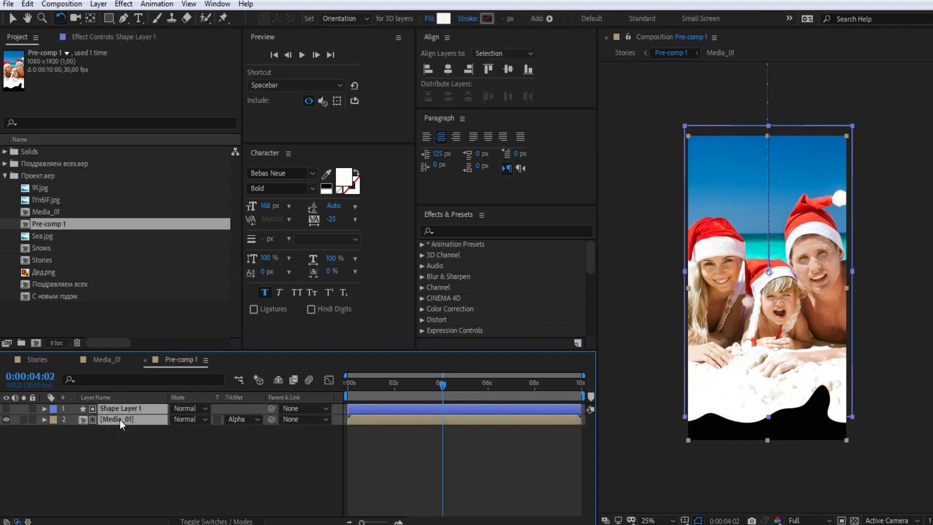
pyautogui.hotkey('ctrl', 'd')
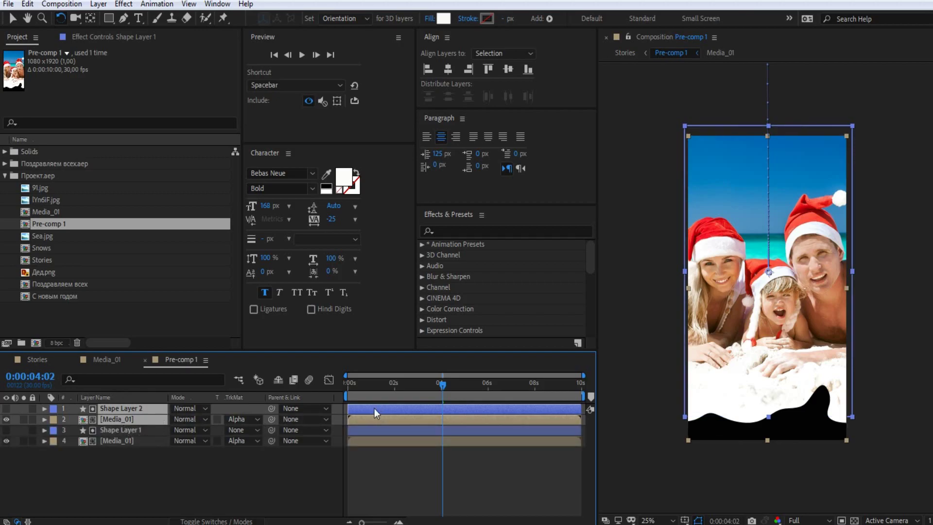
pyautogui.moveTo(360, 409); pyautogui.dragTo(480, 406)
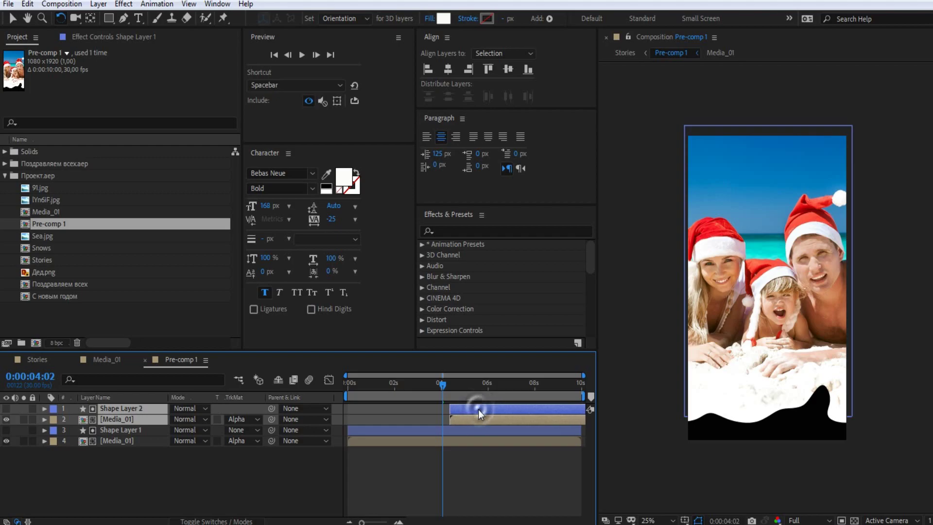
# Pick the champagne-glasses image in the Project panel and select the duplicated Media_01 layer.
pyautogui.click(212, 473)
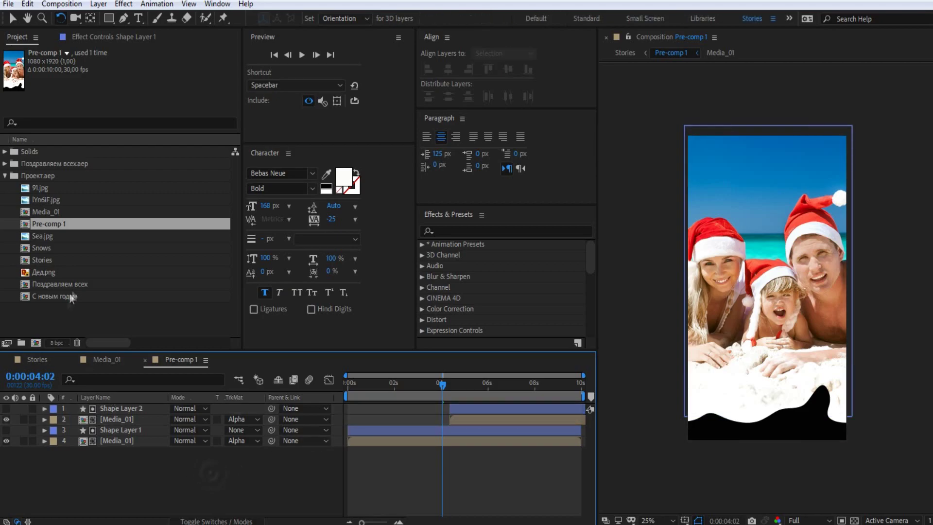
pyautogui.click(48, 199)
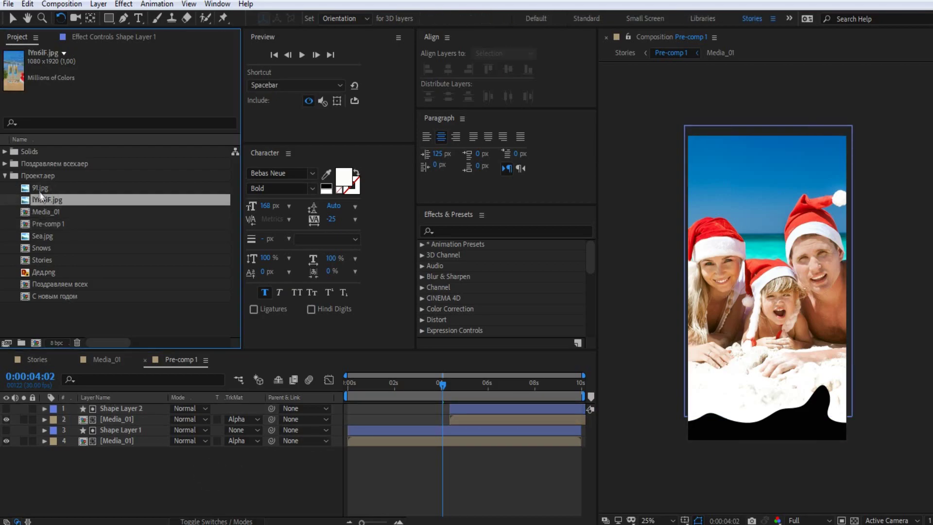
pyautogui.click(119, 420)
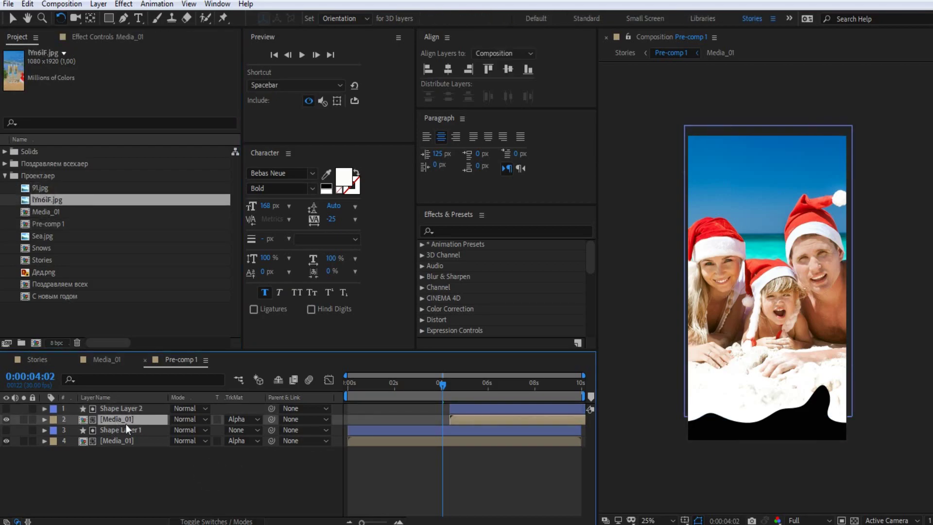
# Replace the duplicated Media_01 with lYn6iF.jpg and check it at about 5 seconds.
pyautogui.moveTo(51, 226); pyautogui.dragTo(105, 419)
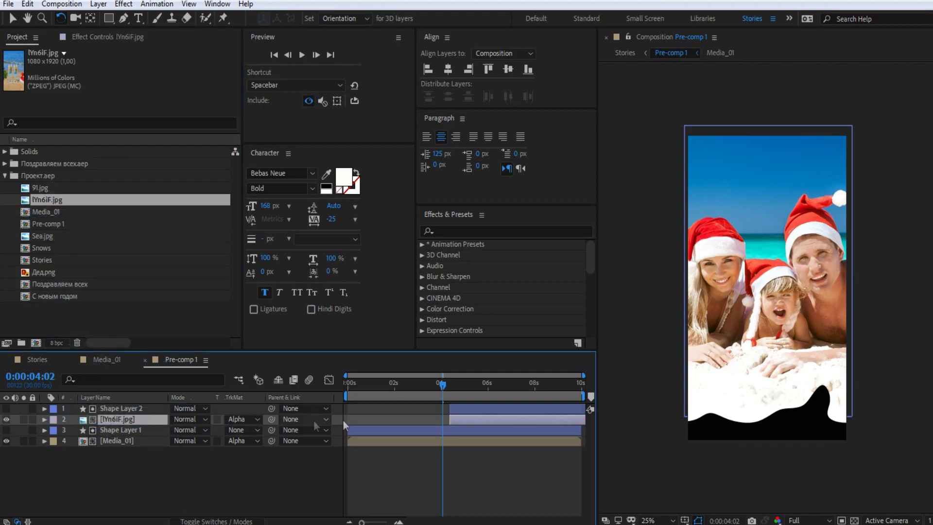
pyautogui.moveTo(442, 388)
pyautogui.mouseDown()
pyautogui.moveTo(494, 389)
pyautogui.moveTo(405, 389)
pyautogui.moveTo(488, 397)
pyautogui.moveTo(403, 388)
pyautogui.moveTo(492, 390)
pyautogui.moveTo(477, 392)
pyautogui.mouseUp()
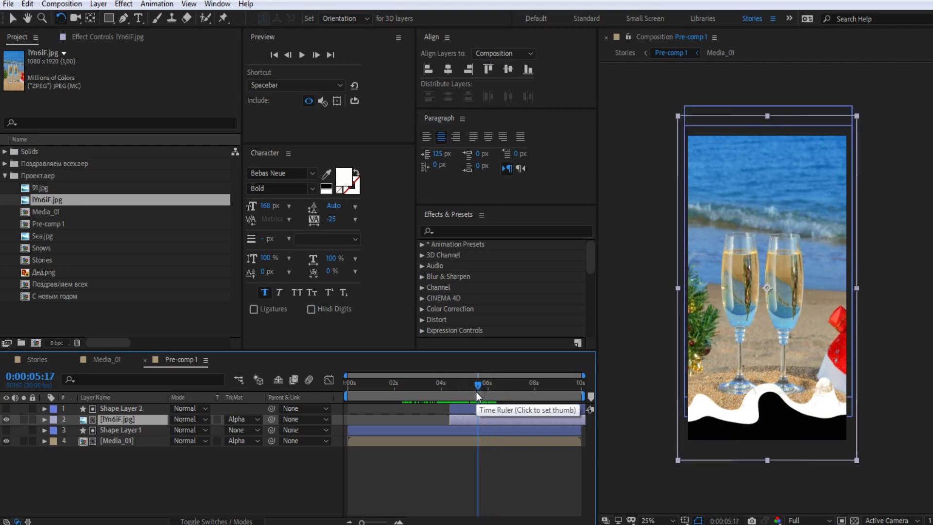
pyautogui.click(122, 408)
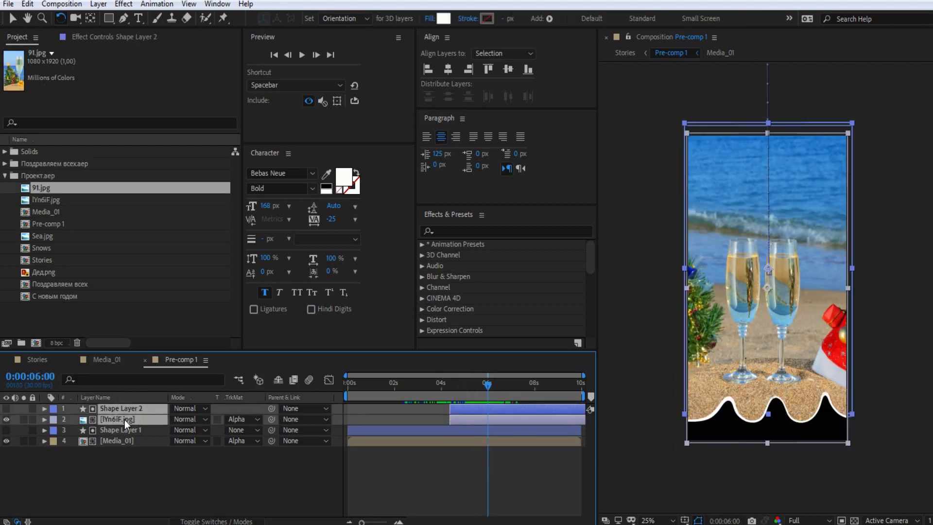
# Duplicate Shape Layer 2 and its photo, and replace the photo copy with 91.jpg.
pyautogui.hotkey('ctrl', 'd')
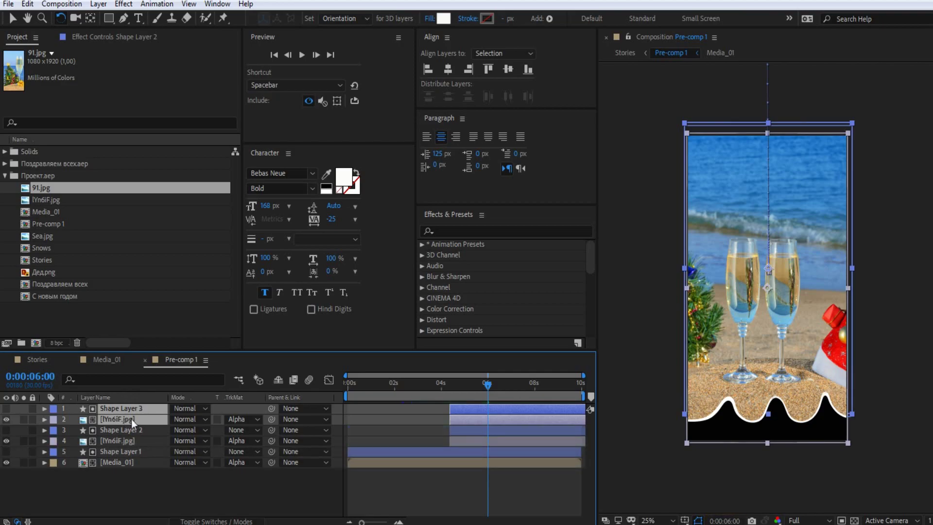
pyautogui.click(106, 480)
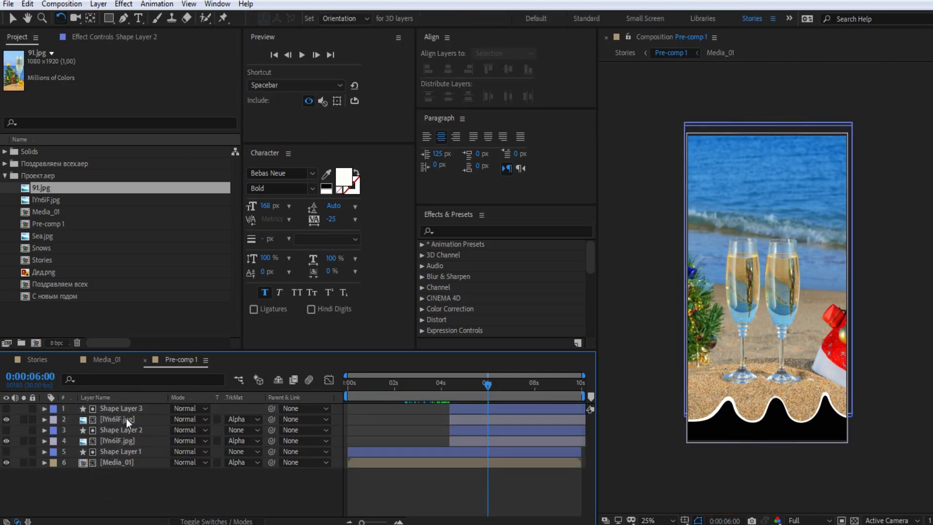
pyautogui.click(126, 418)
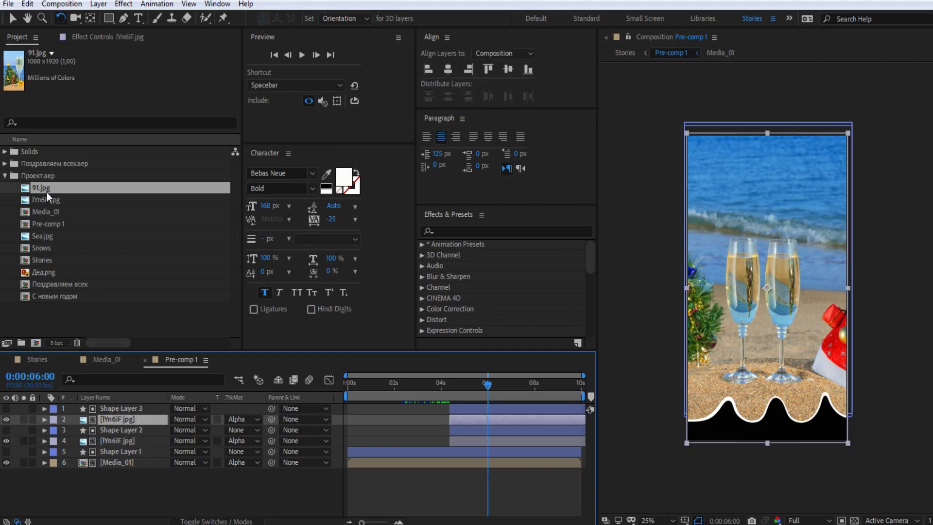
pyautogui.moveTo(48, 190); pyautogui.dragTo(59, 326)
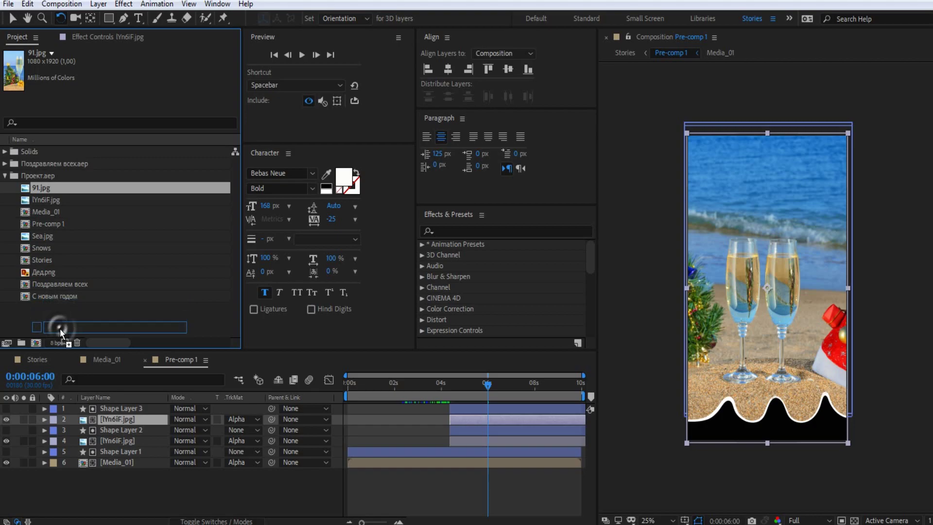
pyautogui.moveTo(60, 326)
pyautogui.mouseDown()
pyautogui.moveTo(108, 423)
pyautogui.moveTo(114, 418)
pyautogui.mouseUp()
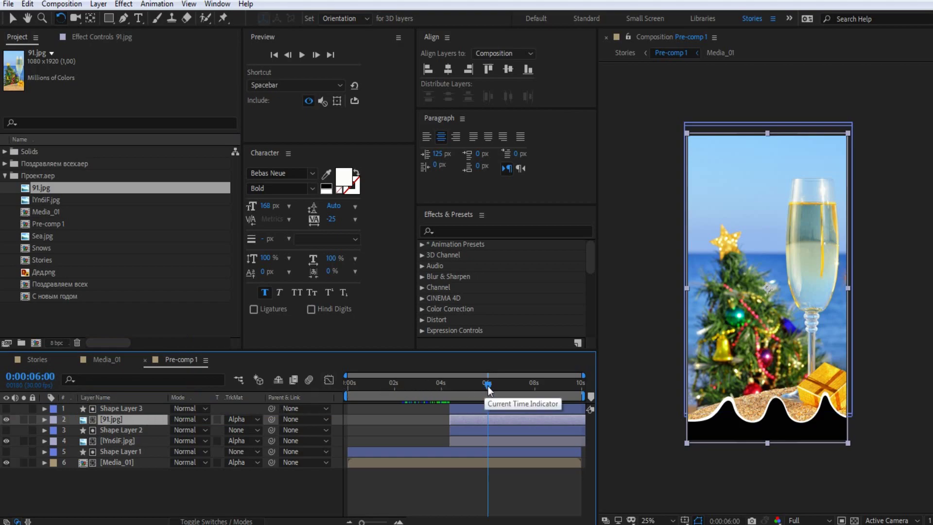
# Slide the third slide's layers later, check its timing, and return to Stories.
pyautogui.keyDown('ctrl'); pyautogui.click(138, 410); pyautogui.keyUp('ctrl')
pyautogui.moveTo(467, 410); pyautogui.dragTo(521, 410)
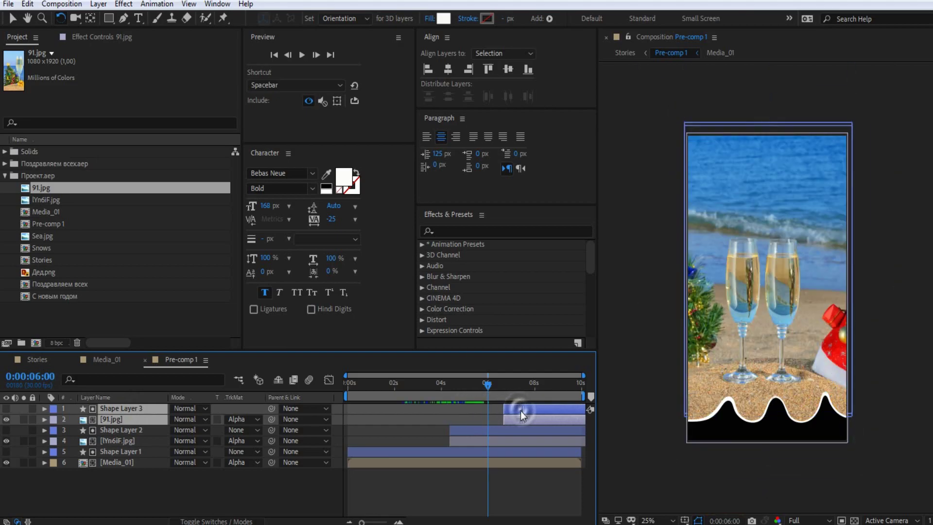
pyautogui.moveTo(520, 411); pyautogui.dragTo(522, 410)
pyautogui.click(488, 386)
pyautogui.moveTo(487, 386)
pyautogui.mouseDown()
pyautogui.moveTo(445, 390)
pyautogui.moveTo(546, 389)
pyautogui.mouseUp()
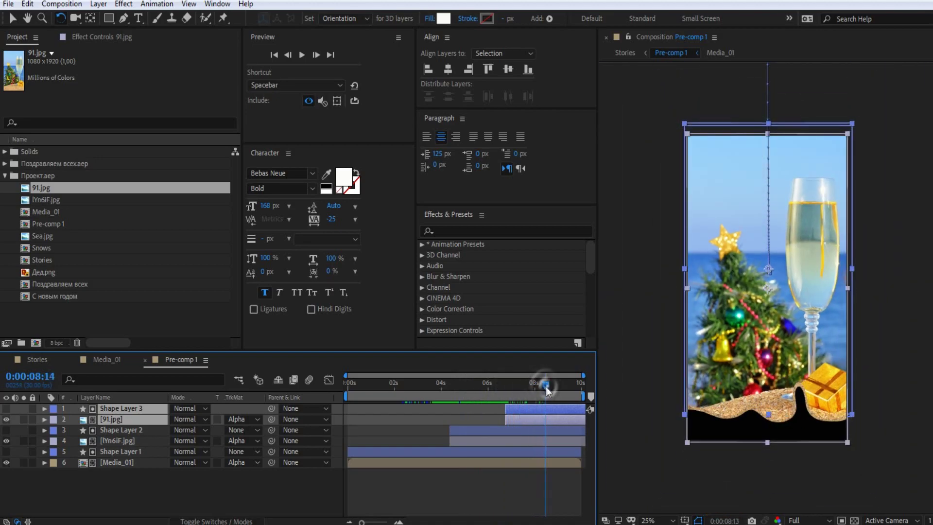
pyautogui.moveTo(547, 387); pyautogui.dragTo(578, 387)
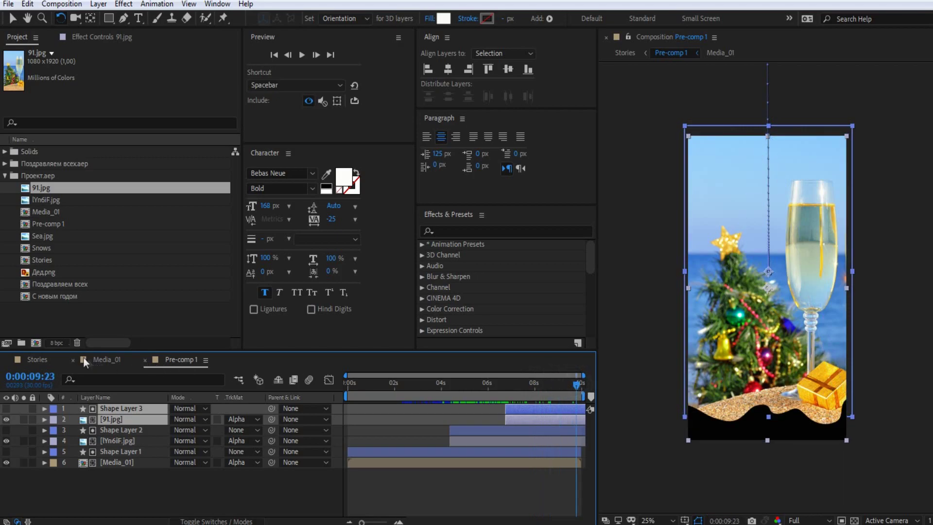
pyautogui.click(42, 359)
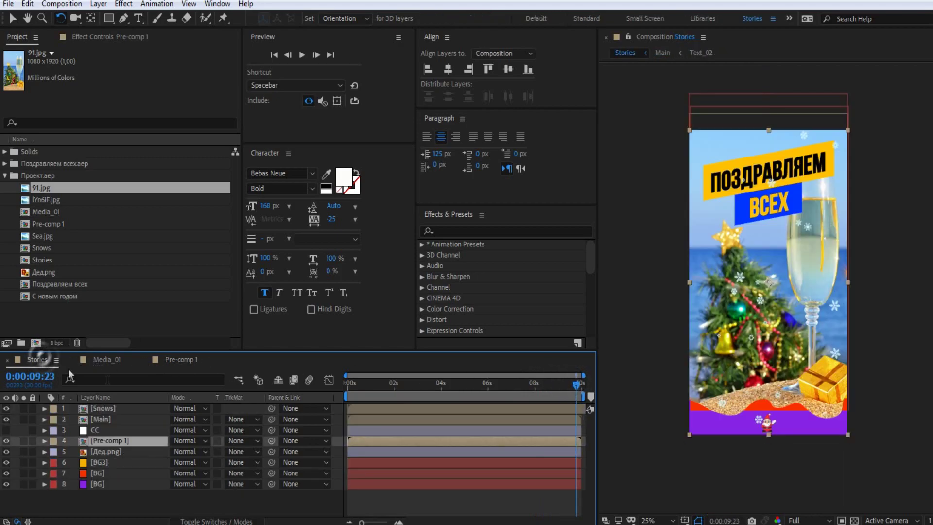
pyautogui.click(346, 384)
pyautogui.press('space')
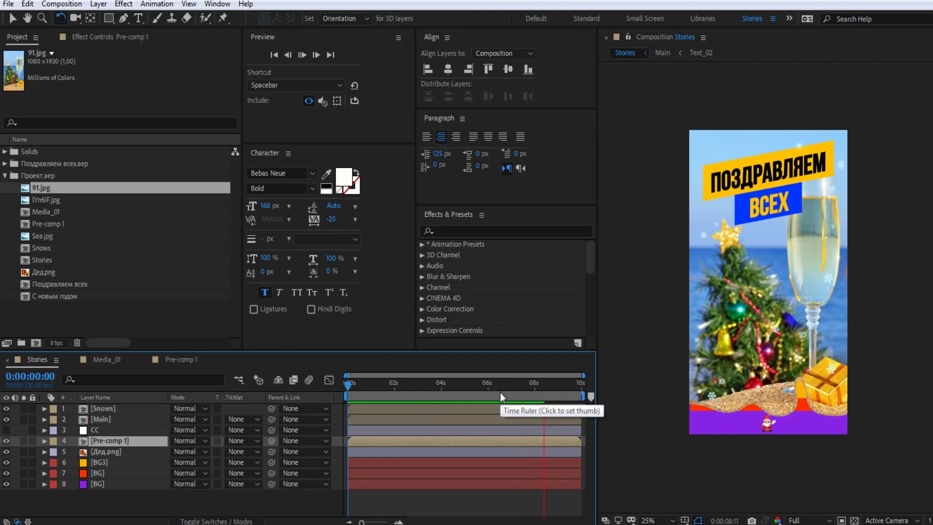
pyautogui.press('space')
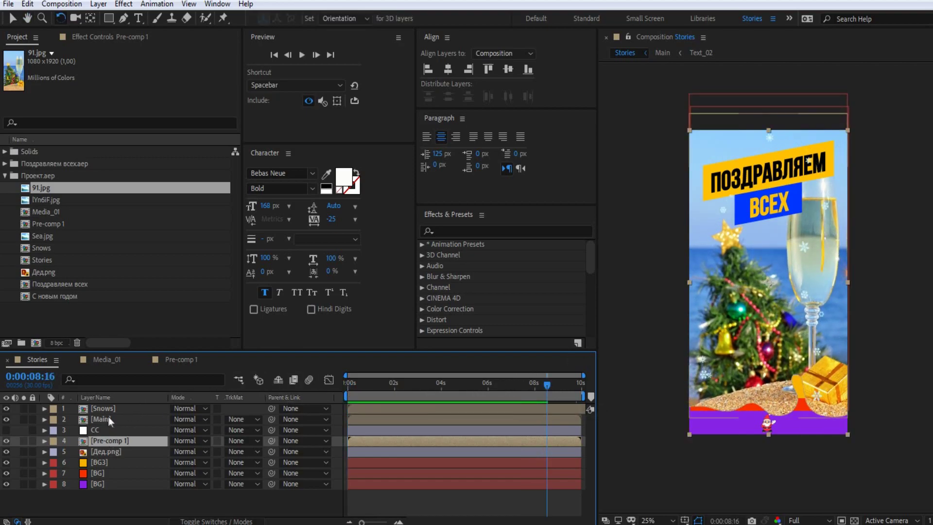
# Trim the Main title layer's out point to about 4 seconds, checking the timing in preview.
pyautogui.click(107, 418)
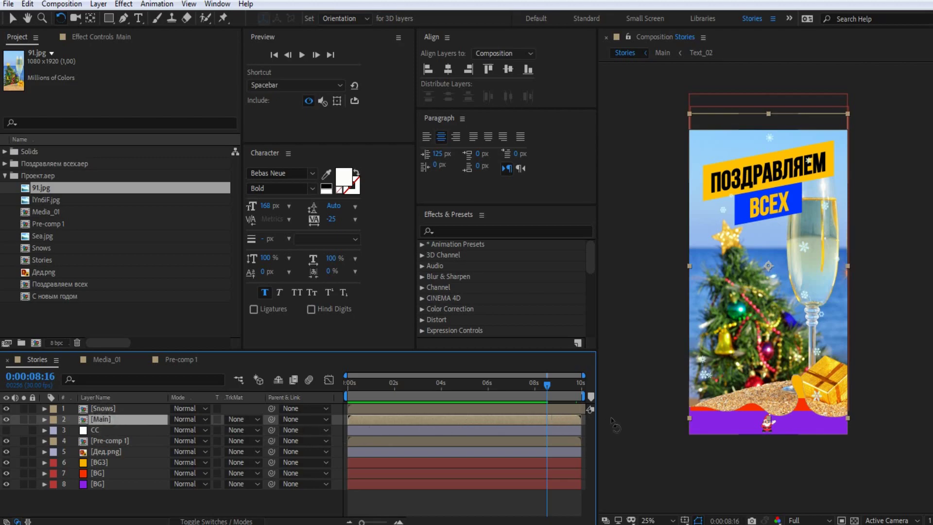
pyautogui.moveTo(580, 420); pyautogui.dragTo(476, 419)
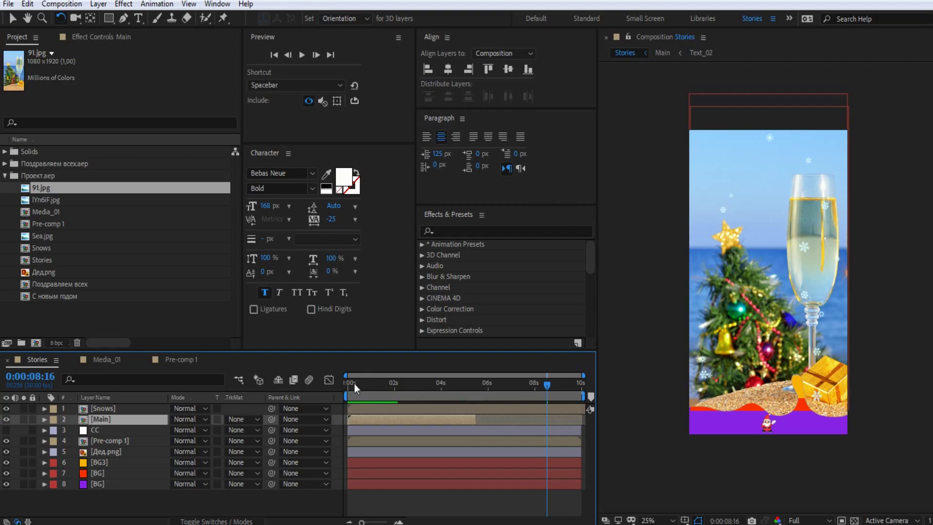
pyautogui.click(354, 384)
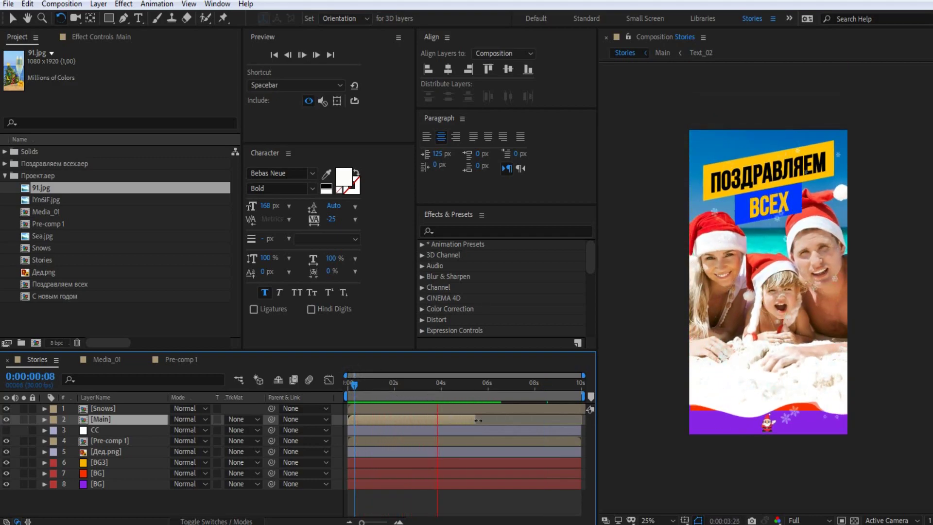
pyautogui.press('space')
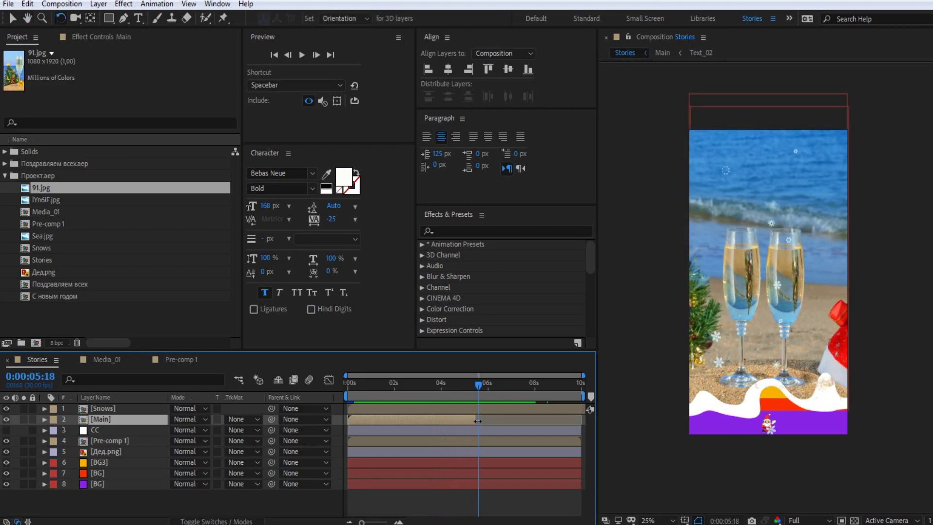
pyautogui.moveTo(471, 421); pyautogui.dragTo(452, 419)
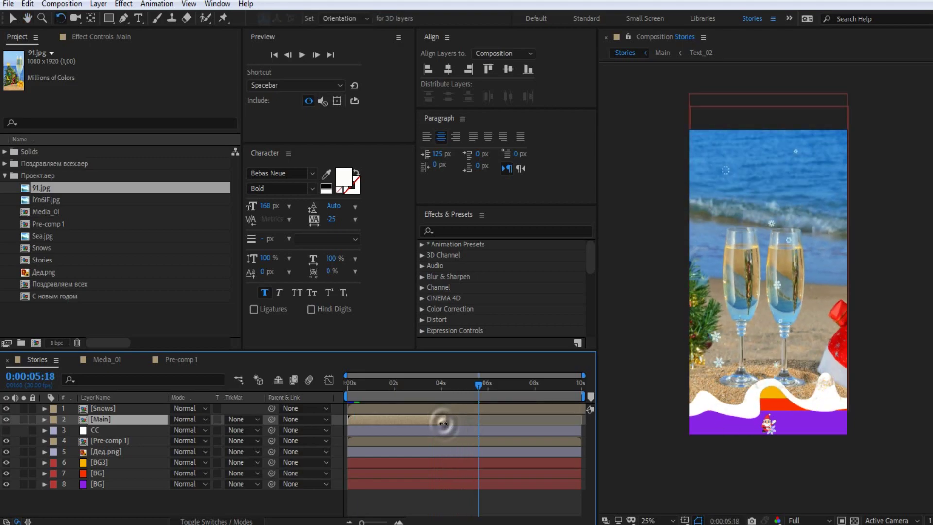
pyautogui.moveTo(480, 386)
pyautogui.mouseDown()
pyautogui.moveTo(380, 396)
pyautogui.moveTo(454, 395)
pyautogui.moveTo(448, 419)
pyautogui.mouseUp()
pyautogui.moveTo(455, 390); pyautogui.dragTo(462, 390)
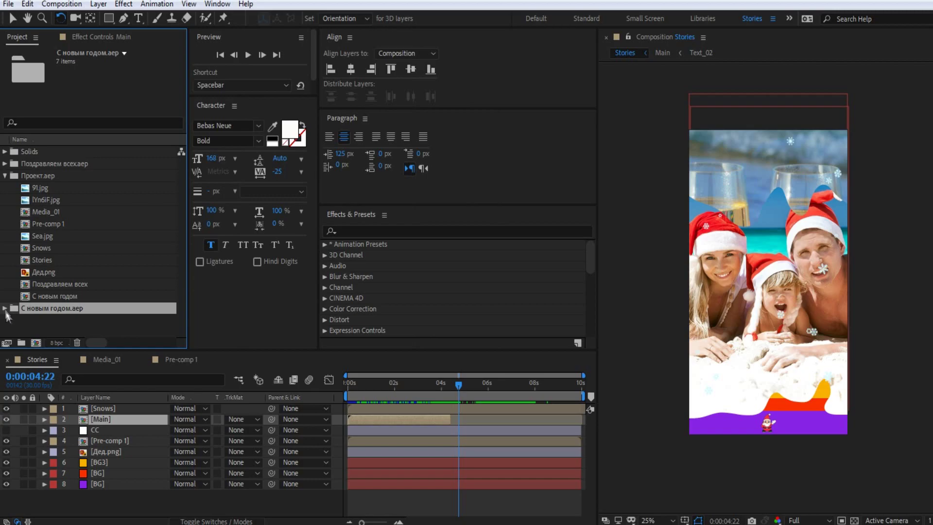
# Add Comp 1 from the imported С новым годом.aep folder to Stories and preview from the start.
pyautogui.click(5, 308)
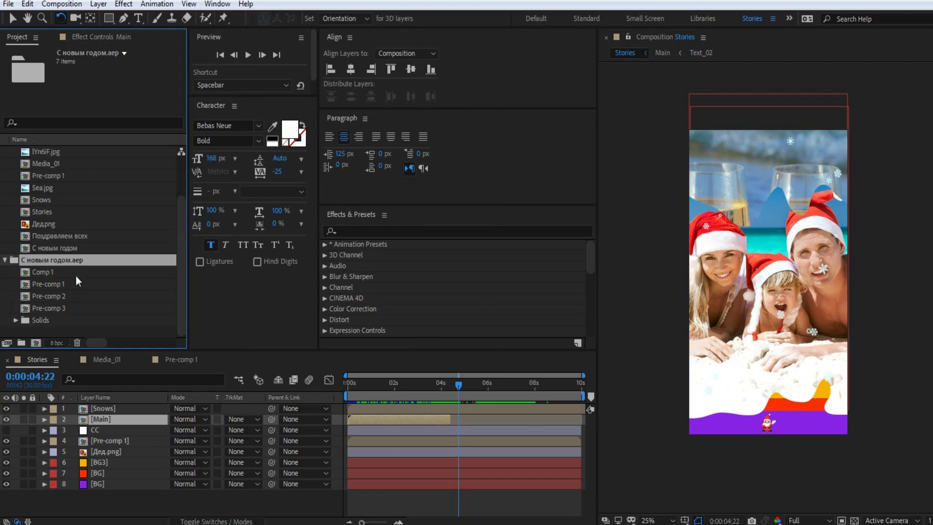
pyautogui.moveTo(39, 272); pyautogui.dragTo(92, 410)
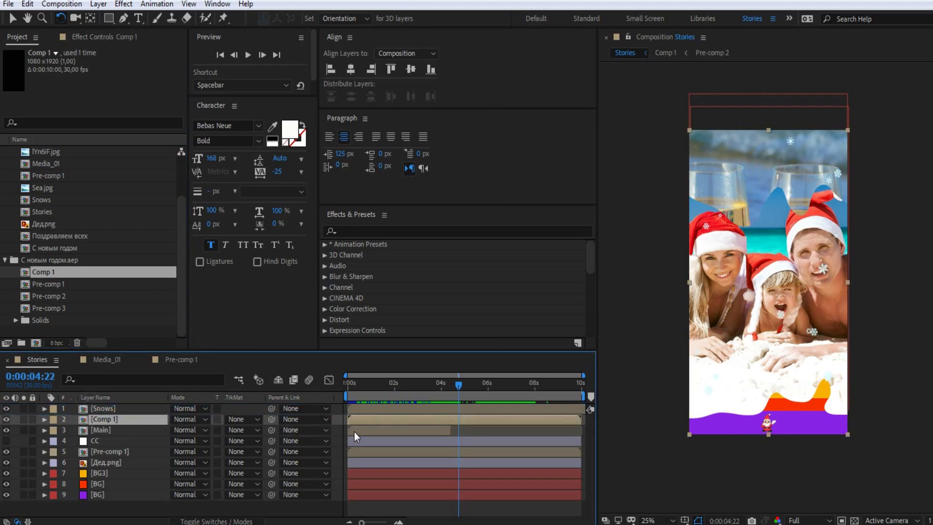
pyautogui.click(347, 384)
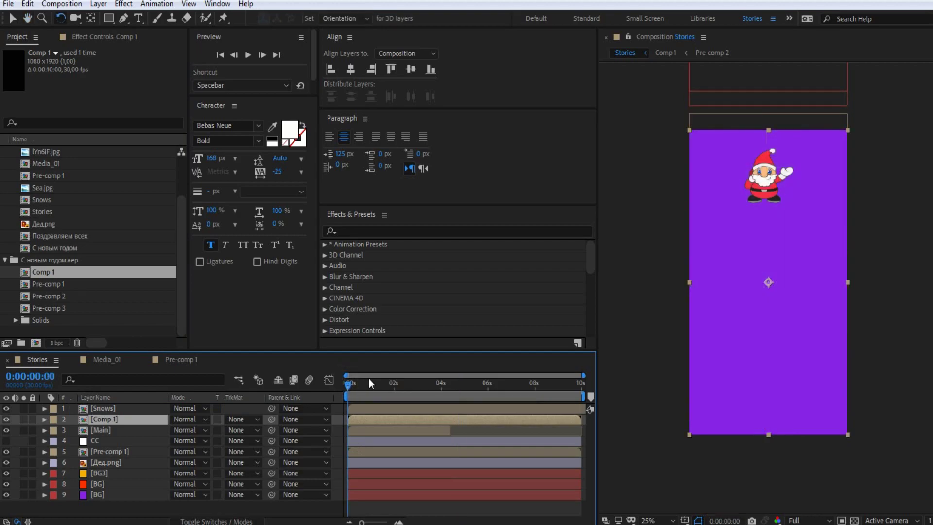
pyautogui.press('space')
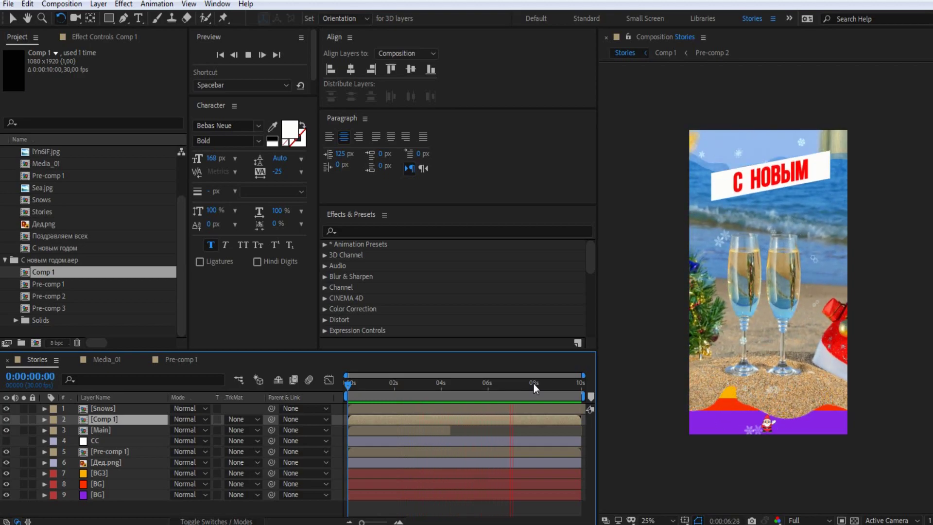
# Move the current time to 0:00:02:01, on the family photo.
pyautogui.moveTo(370, 383); pyautogui.dragTo(396, 384)
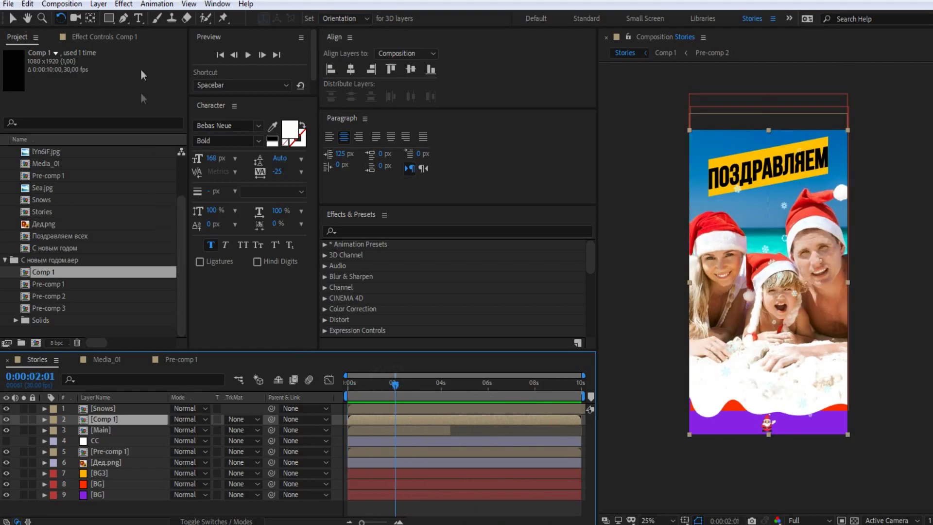
pyautogui.click(137, 19)
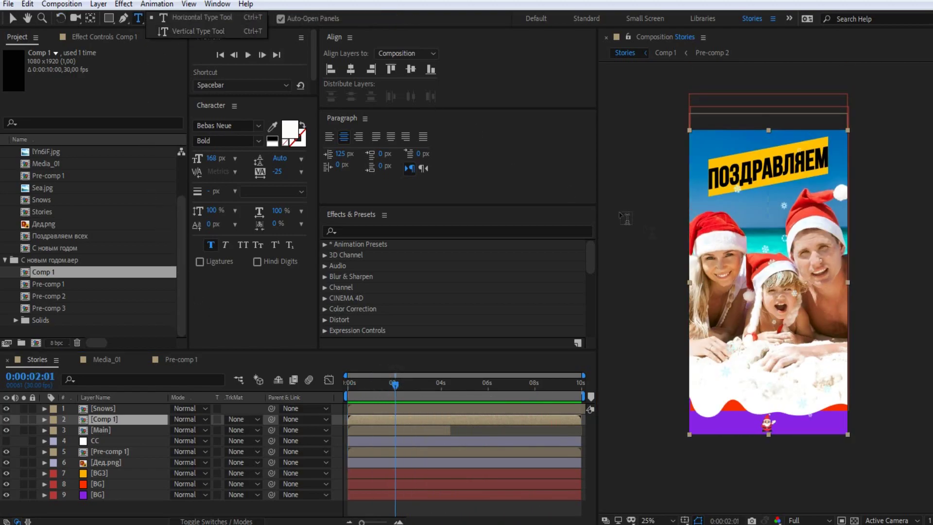
# Create a black horizontal text layer on the family photo and type the family-name caption.
pyautogui.click(733, 359)
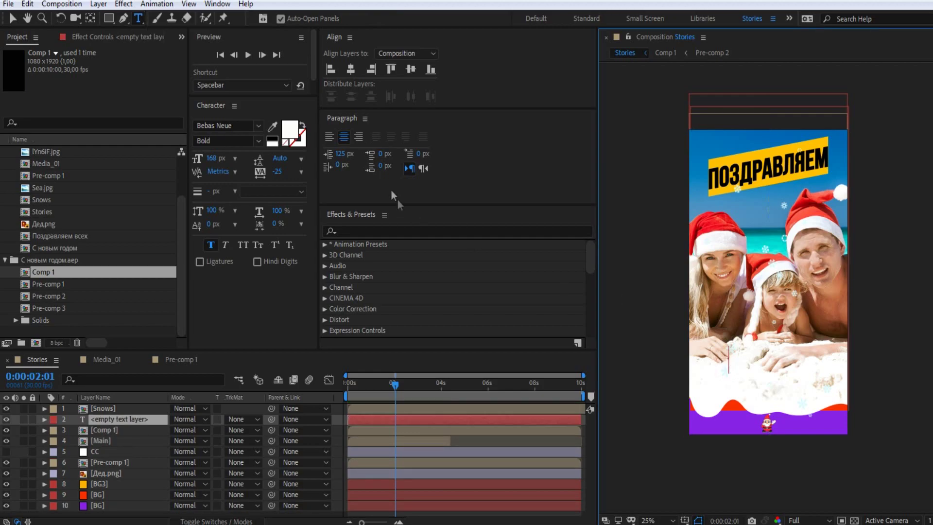
pyautogui.click(291, 127)
pyautogui.click(85, 377)
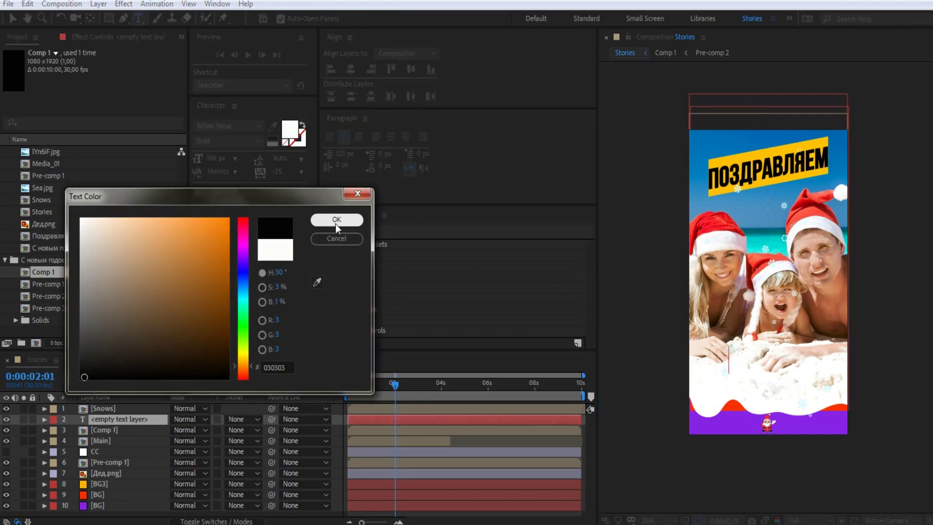
pyautogui.click(336, 221)
pyautogui.write('Cz')
pyautogui.press('BackSpace')
pyautogui.press('BackSpace')
pyautogui.press('BackSpace')
pyautogui.write('ья петровых')
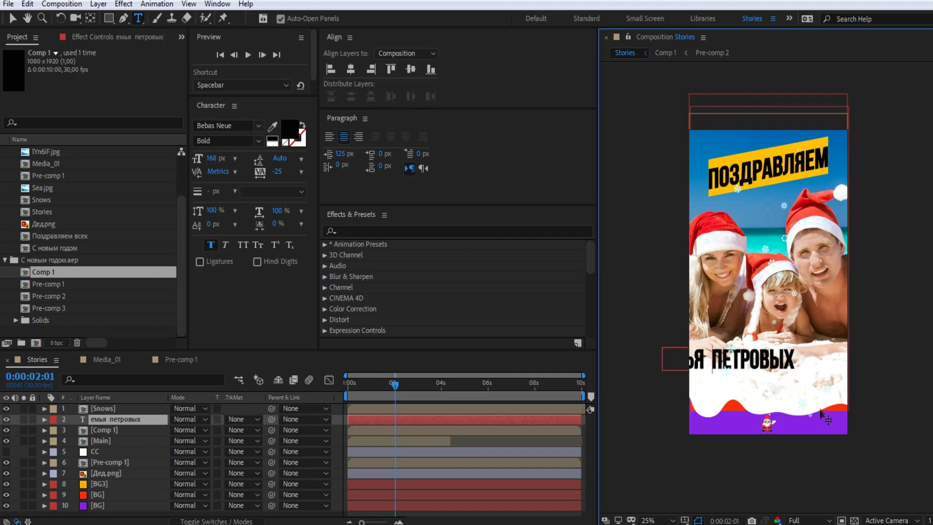
# Size the caption to 107 px, centre it horizontally, and nudge it lower on the photo.
pyautogui.hotkey('ctrl', 'a')
pyautogui.moveTo(212, 158); pyautogui.dragTo(176, 157)
pyautogui.click(351, 71)
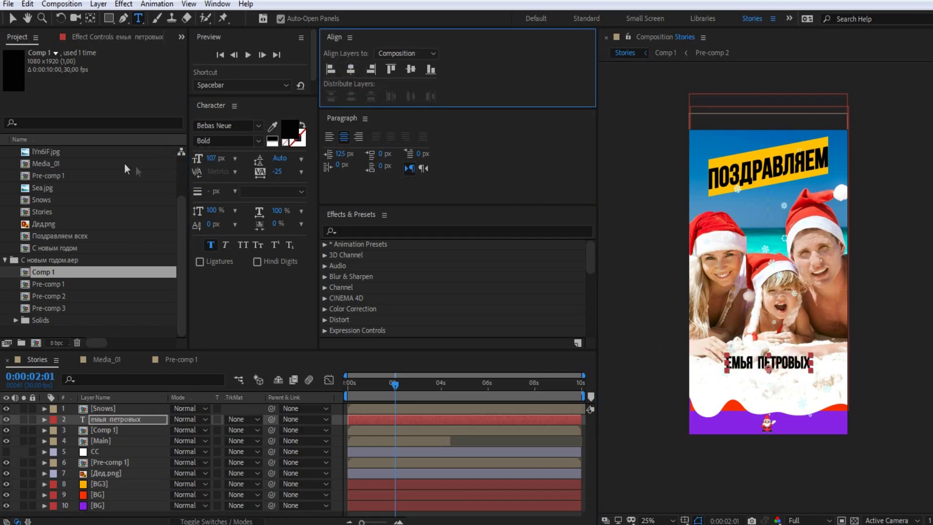
pyautogui.click(13, 19)
pyautogui.moveTo(813, 351); pyautogui.dragTo(816, 368)
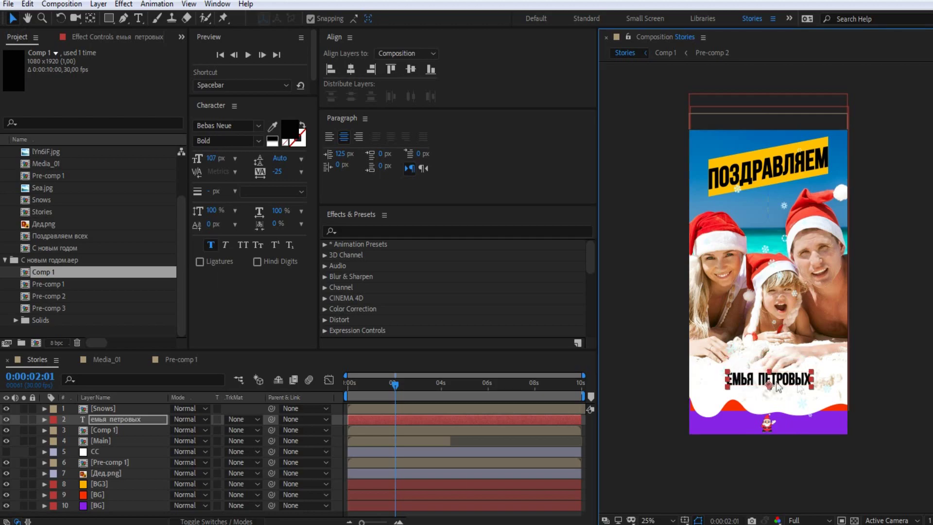
pyautogui.moveTo(738, 385); pyautogui.dragTo(739, 387)
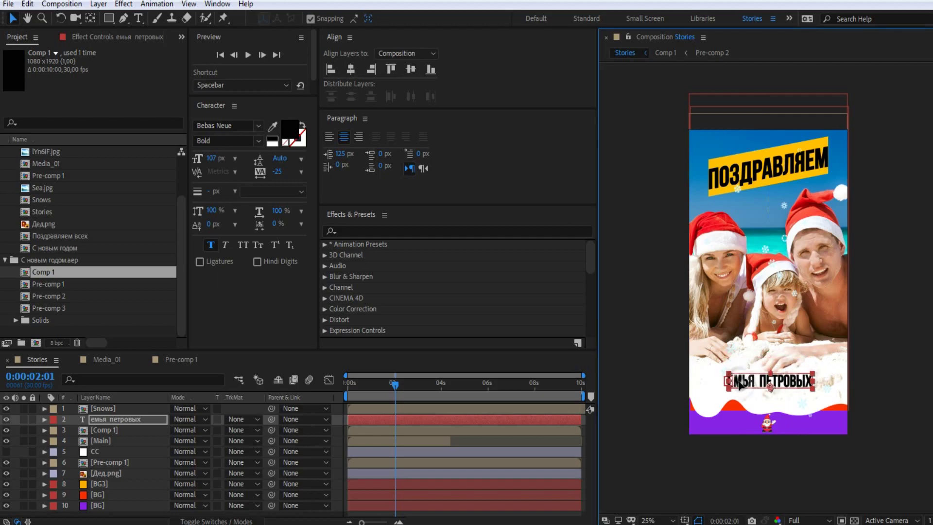
pyautogui.click(118, 419)
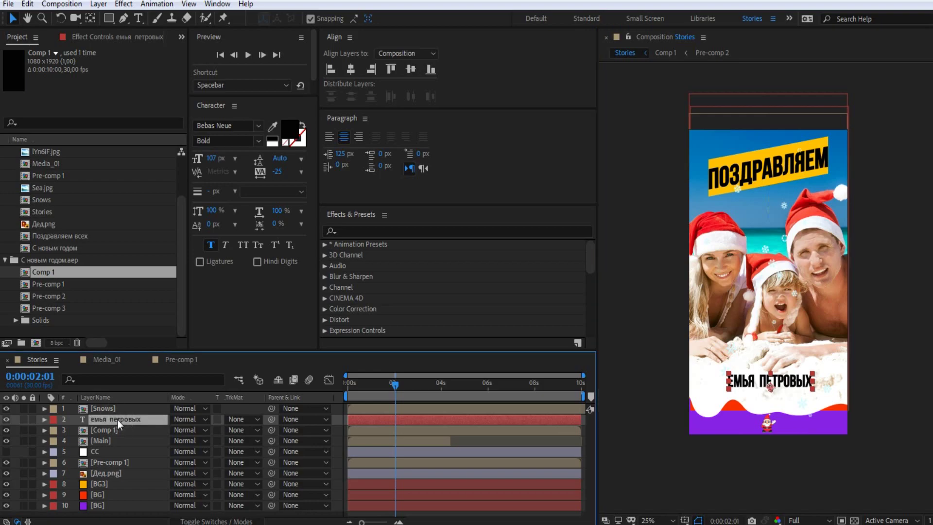
pyautogui.press('p')
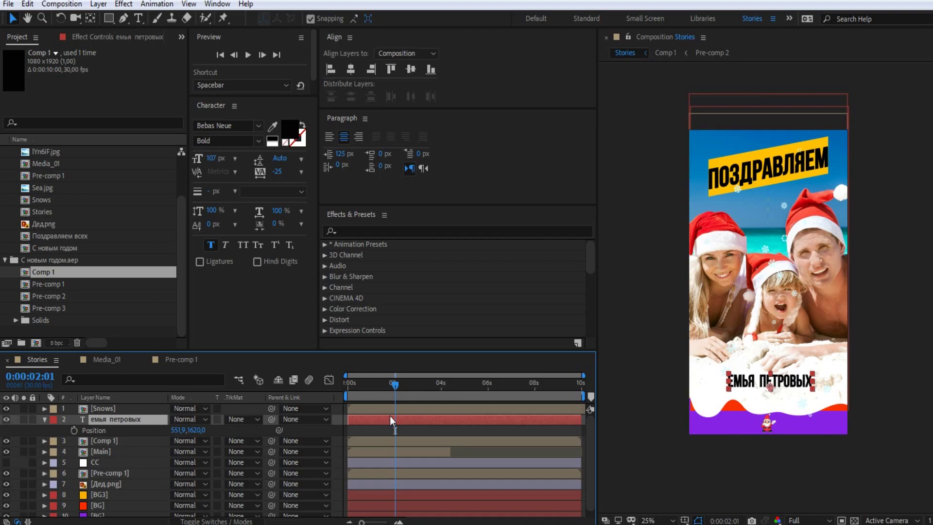
# Keyframe the caption's Position to slide in from 1443.9,1620 off-screen right to 551.9,1620, eased.
pyautogui.click(74, 431)
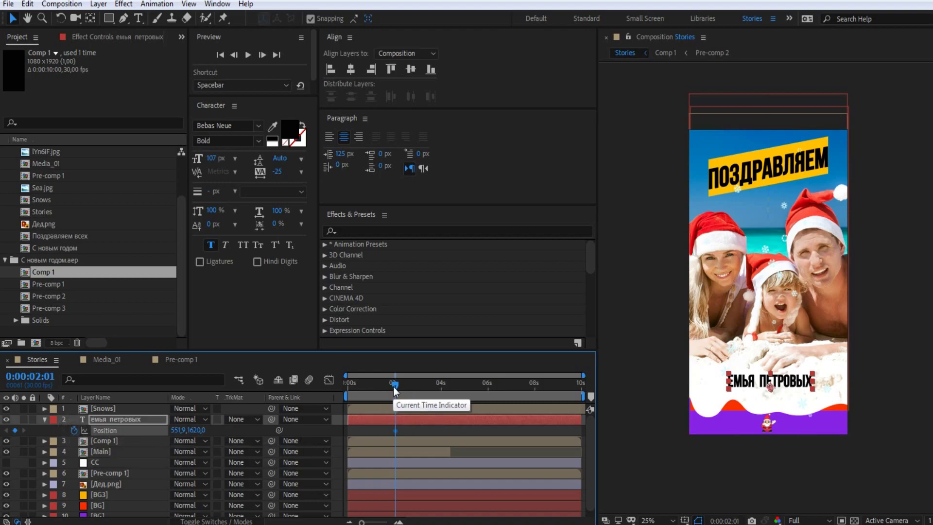
pyautogui.press('Home')
pyautogui.moveTo(739, 378); pyautogui.dragTo(884, 379)
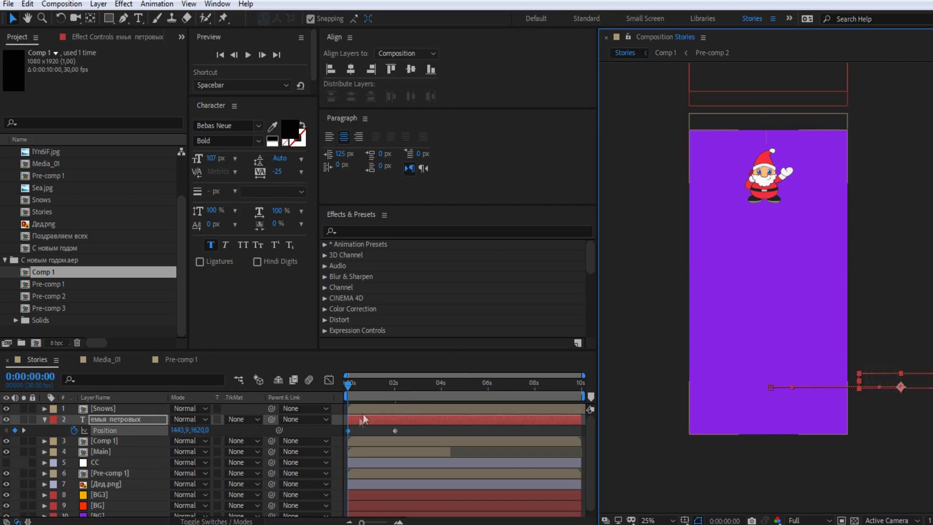
pyautogui.moveTo(343, 427); pyautogui.dragTo(406, 439)
pyautogui.click(329, 380)
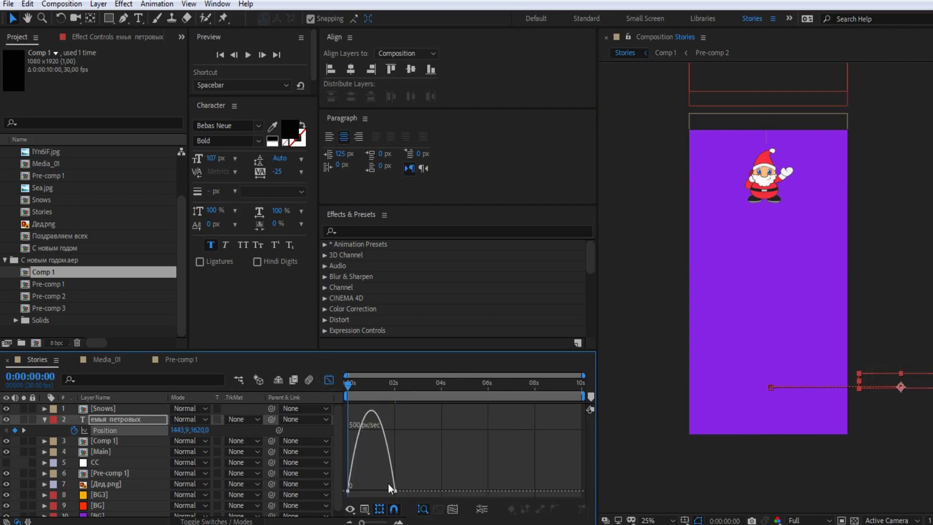
pyautogui.moveTo(380, 491); pyautogui.dragTo(372, 491)
pyautogui.click(325, 381)
# Delay the slide-in's first keyframe, fix the caption's missing first letter, and preview.
pyautogui.press('space')
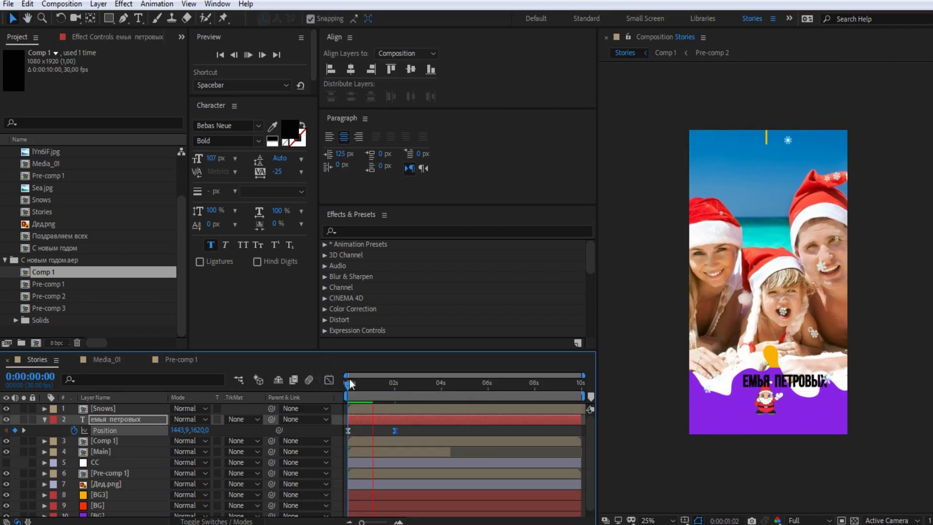
pyautogui.press('space')
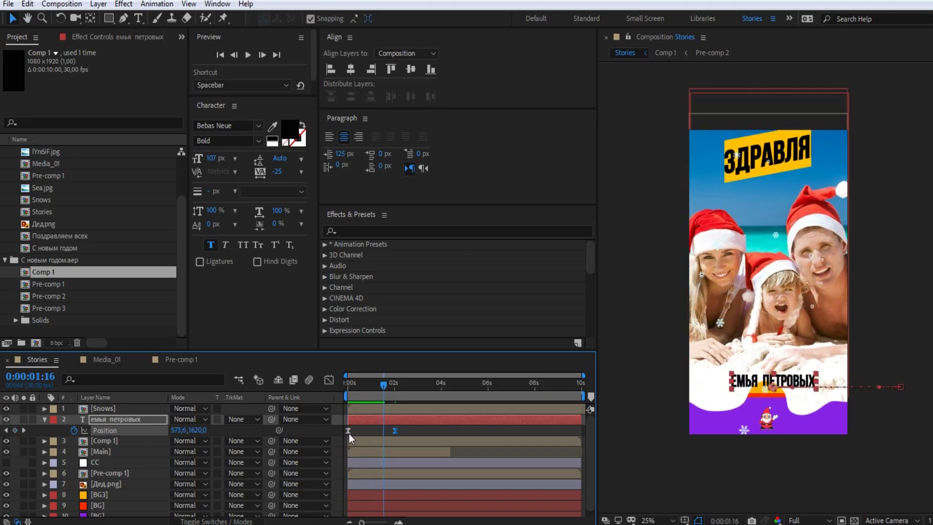
pyautogui.moveTo(349, 433)
pyautogui.mouseDown()
pyautogui.moveTo(404, 433)
pyautogui.moveTo(378, 431)
pyautogui.mouseUp()
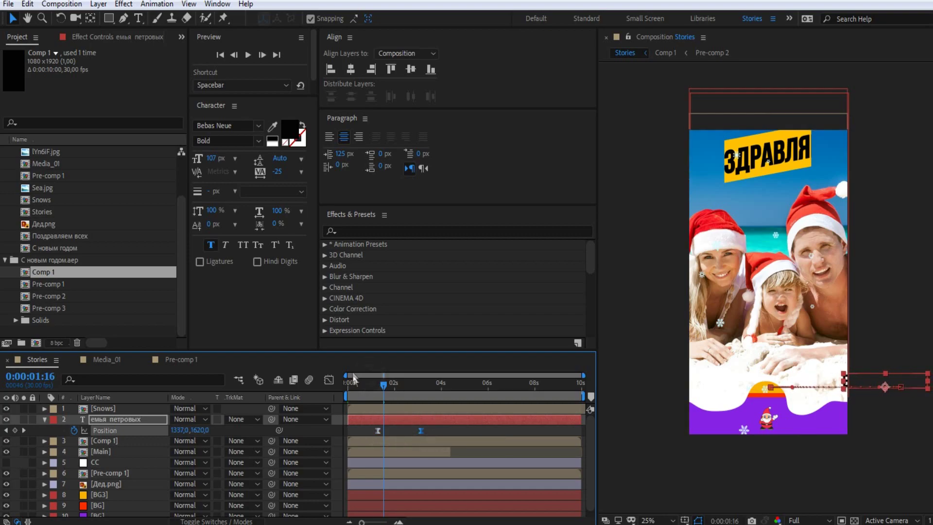
pyautogui.press('space')
pyautogui.hotkey('ctrl', 't')
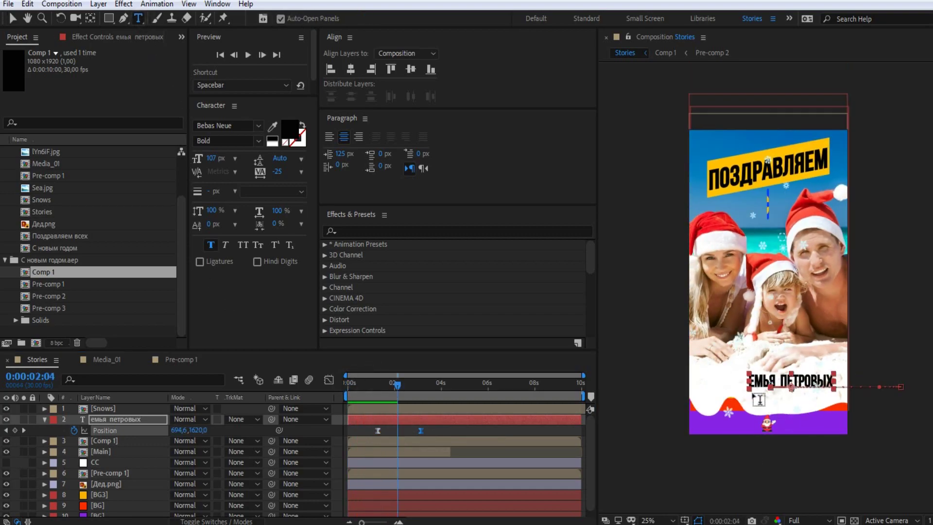
pyautogui.click(348, 384)
pyautogui.press('space')
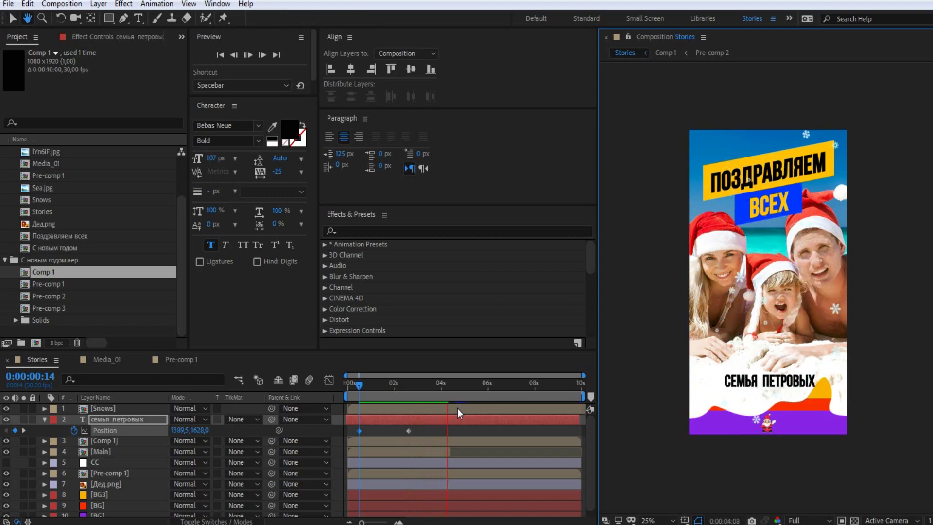
# Keyframe the caption's Opacity from 100% at 0:00:03:12 to 0% at 0:00:05:05, then replay.
pyautogui.press('space')
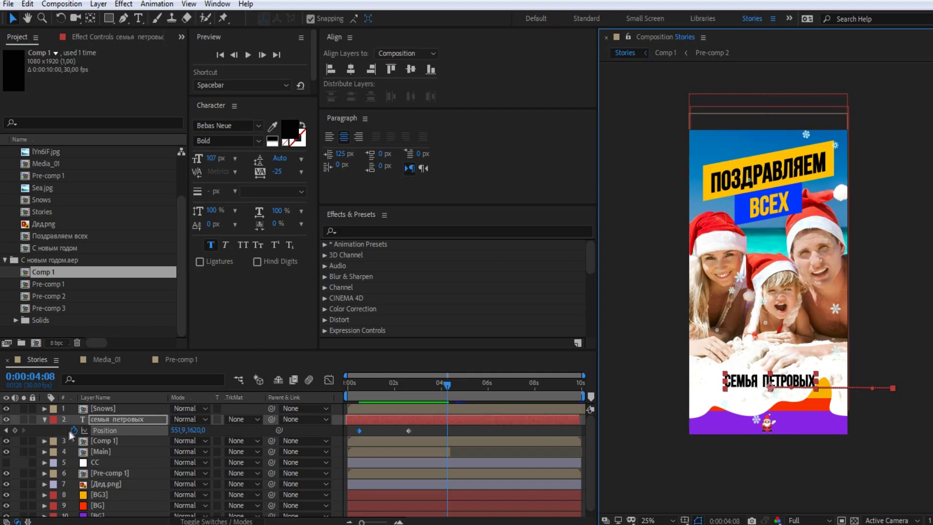
pyautogui.click(44, 419)
pyautogui.click(44, 419)
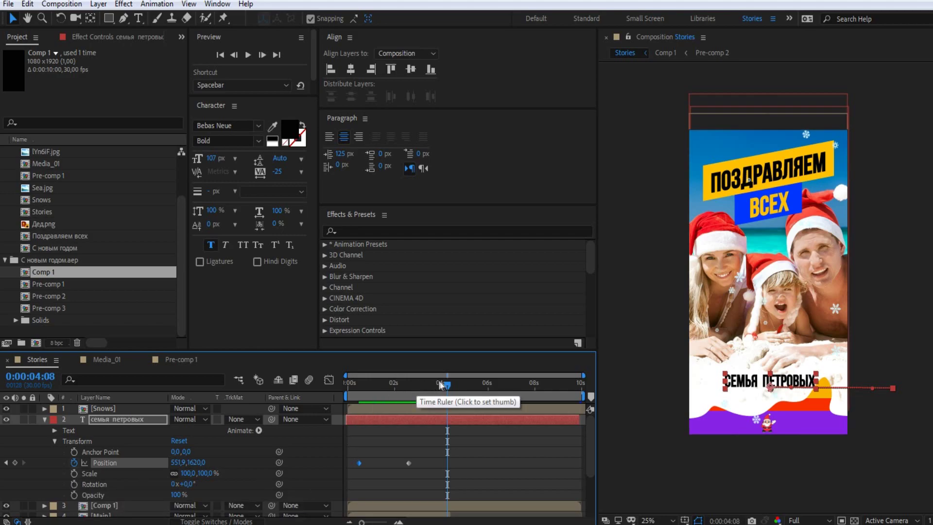
pyautogui.moveTo(447, 386); pyautogui.dragTo(428, 389)
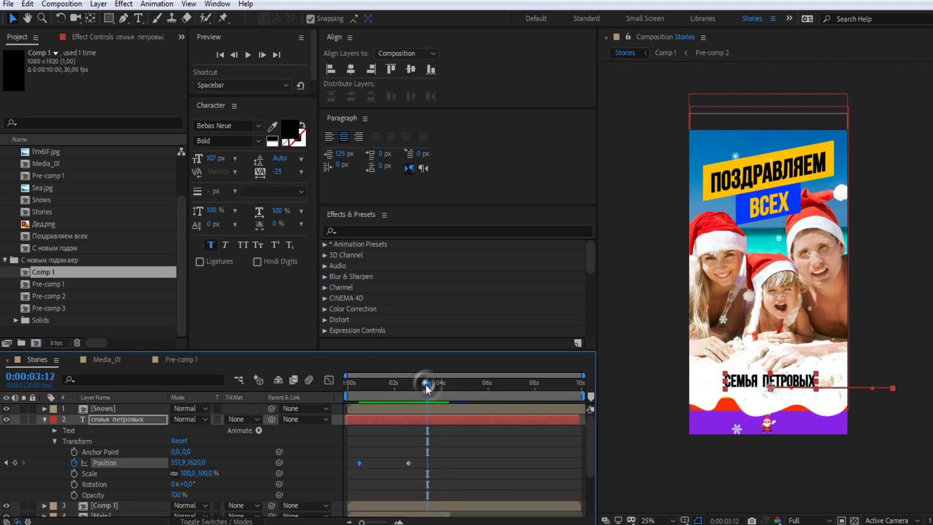
pyautogui.click(74, 494)
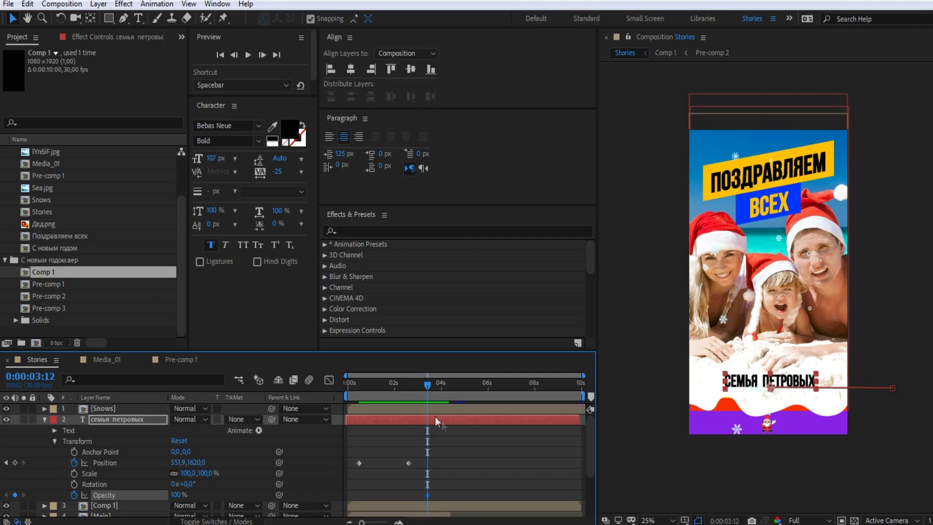
pyautogui.click(55, 470)
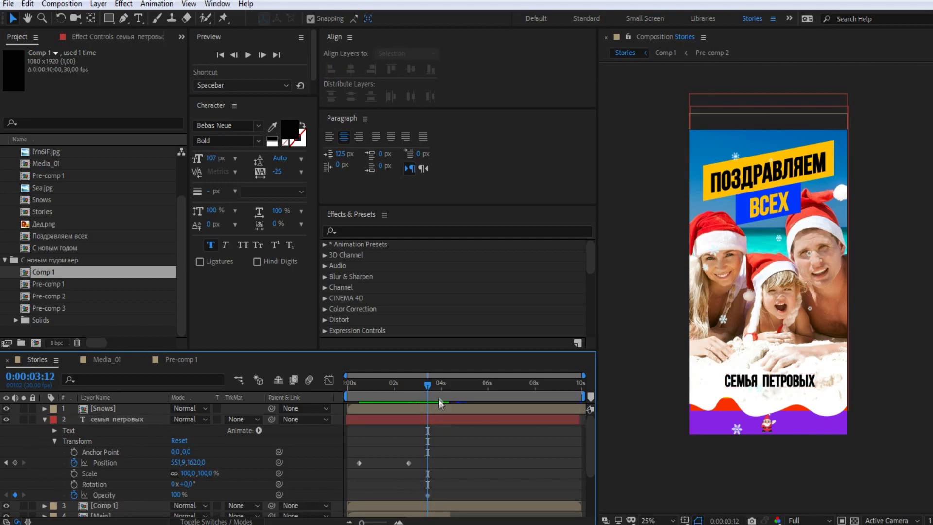
pyautogui.moveTo(427, 384); pyautogui.dragTo(469, 384)
pyautogui.moveTo(175, 495); pyautogui.dragTo(47, 494)
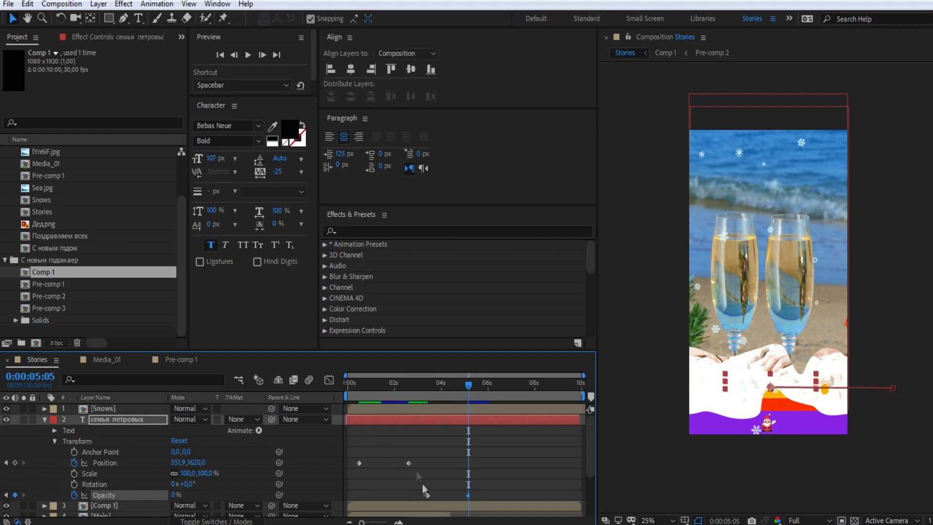
pyautogui.press('Home')
pyautogui.press('space')
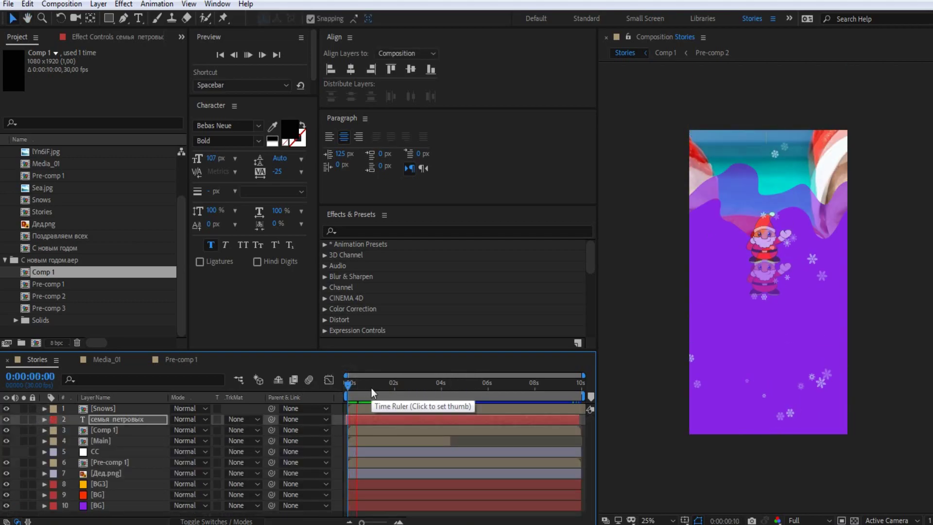